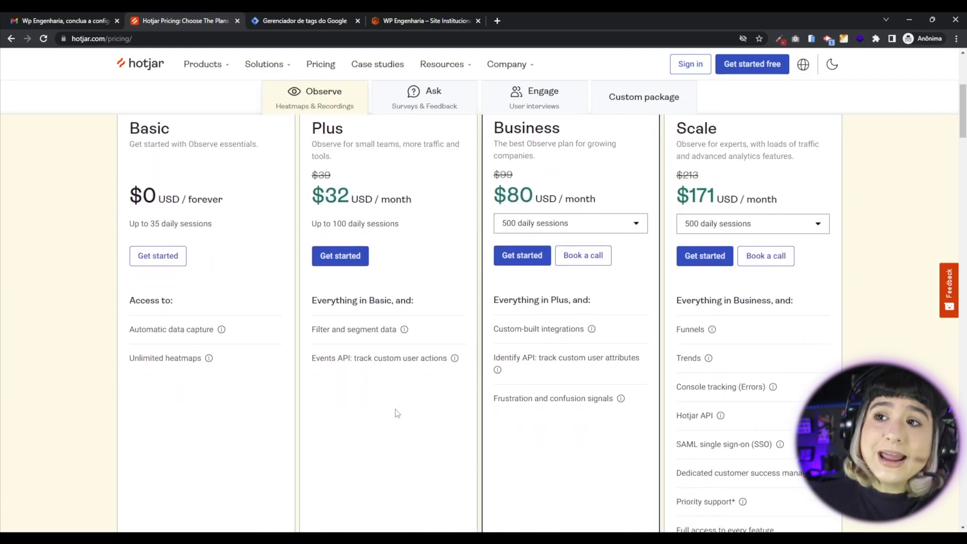
Step: Review the Observe plans on the Hotjar pricing page and translate the page into Portuguese
{"action": "scroll", "coordinate": [395, 424], "scroll_direction": "down", "scroll_amount": 2}
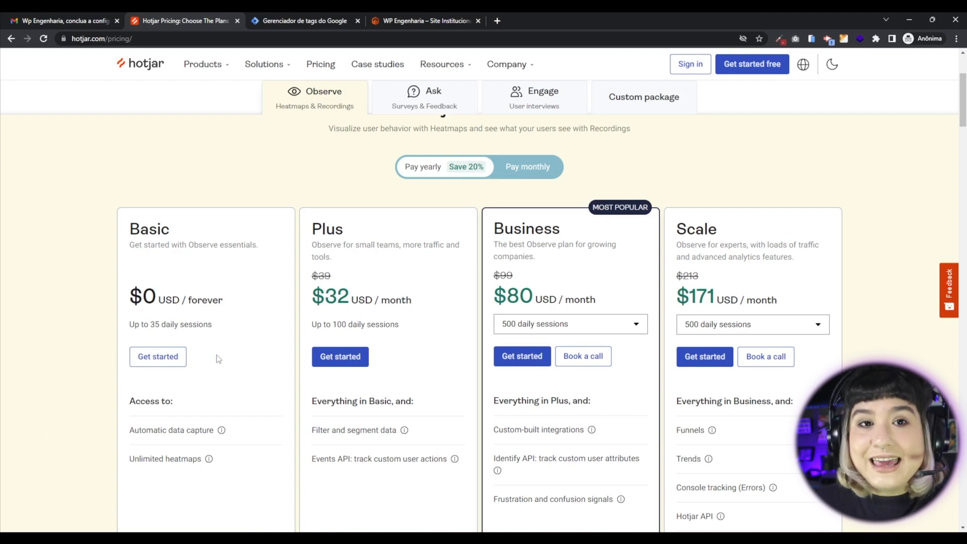
{"action": "scroll", "coordinate": [773, 398], "scroll_direction": "down", "scroll_amount": 2}
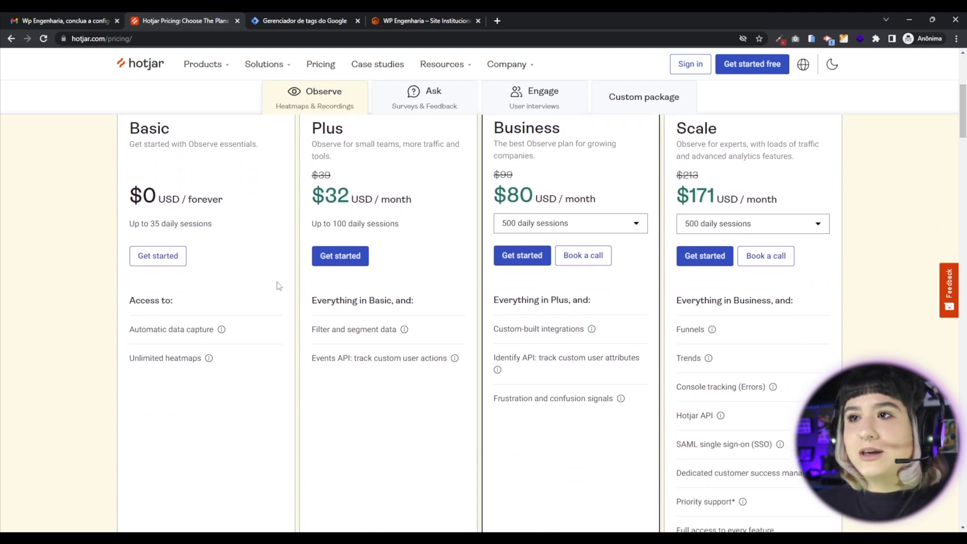
{"action": "scroll", "coordinate": [404, 353], "scroll_direction": "up", "scroll_amount": 4}
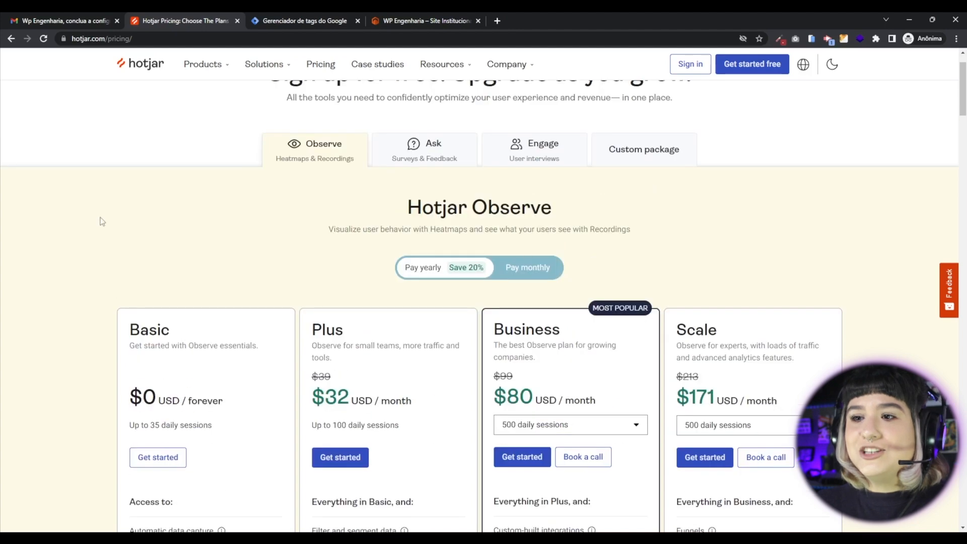
{"action": "scroll", "coordinate": [69, 218], "scroll_direction": "down", "scroll_amount": 2}
{"action": "right_click", "coordinate": [48, 305]}
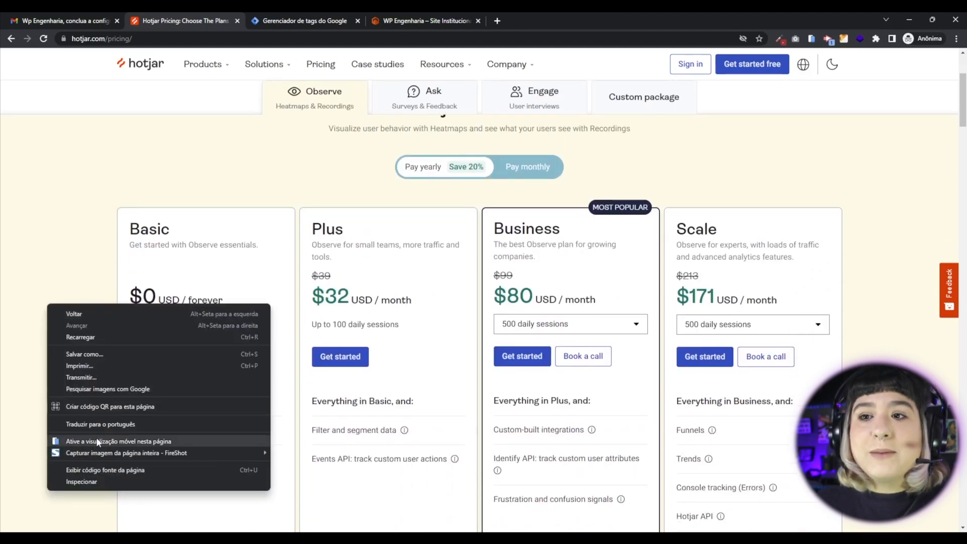
{"action": "left_click", "coordinate": [95, 425]}
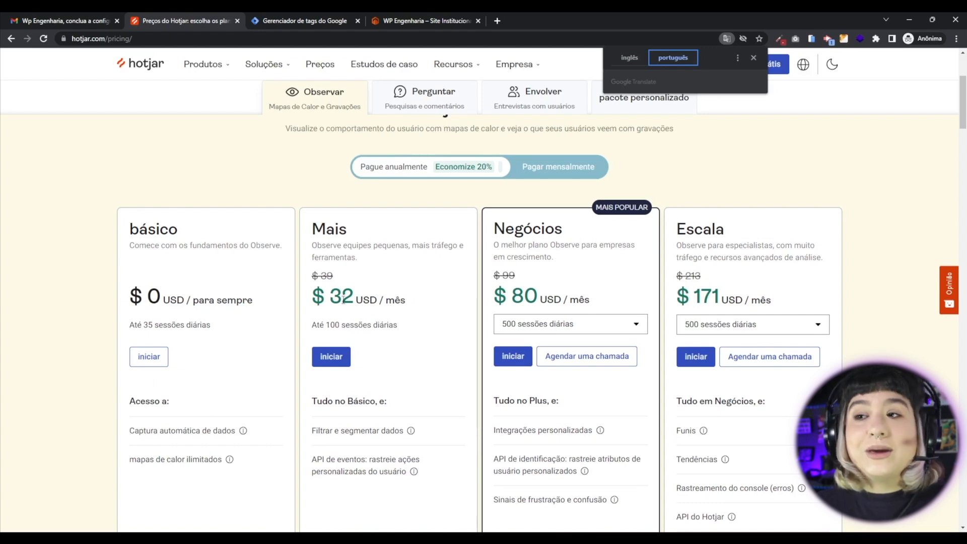
{"action": "scroll", "coordinate": [237, 347], "scroll_direction": "up", "scroll_amount": 3}
{"action": "left_click", "coordinate": [753, 58]}
Step: Go to the Hotjar home page and start a free account with Google, using the already listed Google account
{"action": "left_click", "coordinate": [146, 71]}
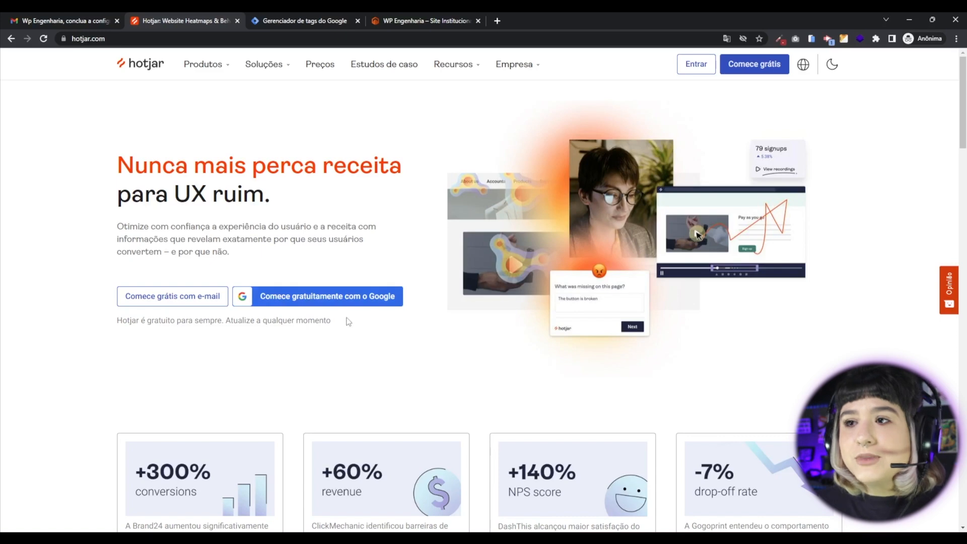
{"action": "left_click", "coordinate": [357, 297]}
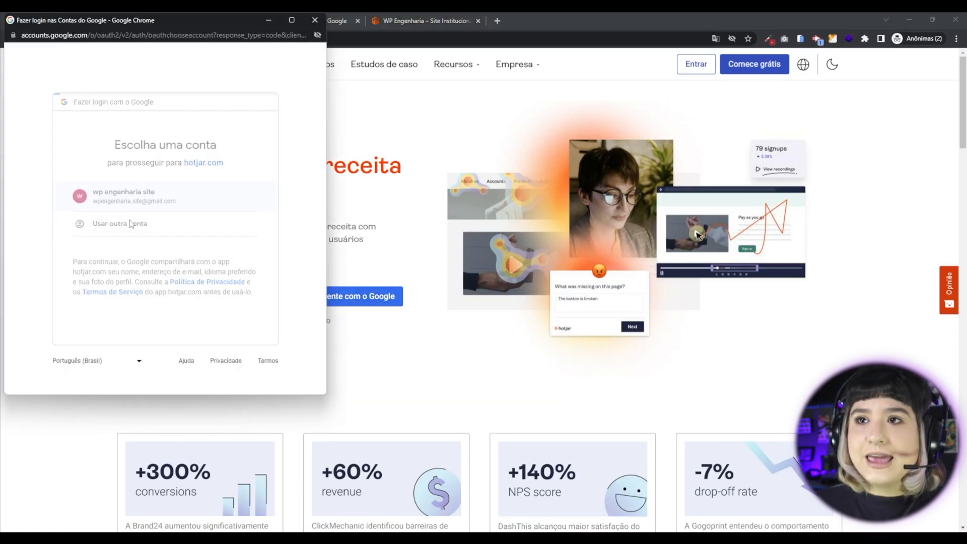
{"action": "left_click", "coordinate": [131, 197]}
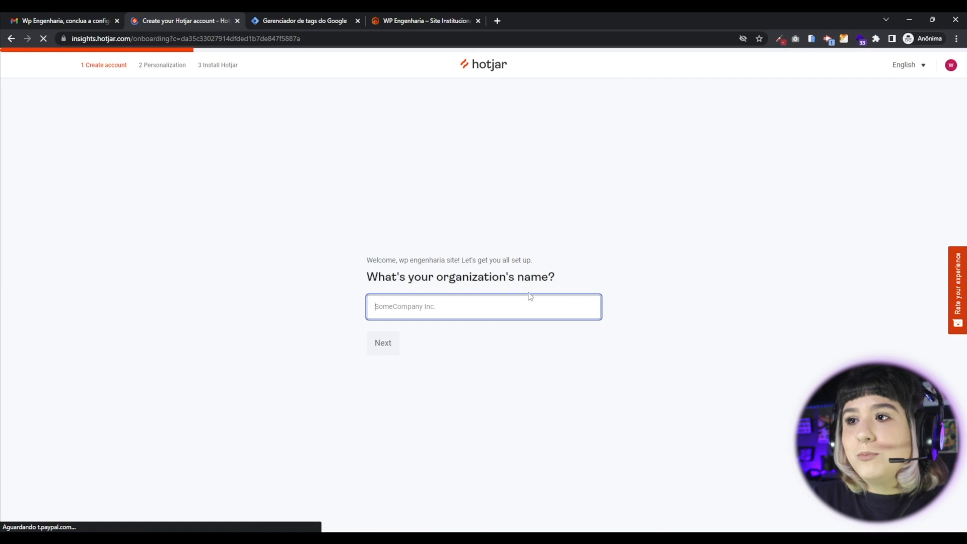
{"action": "left_click", "coordinate": [197, 248]}
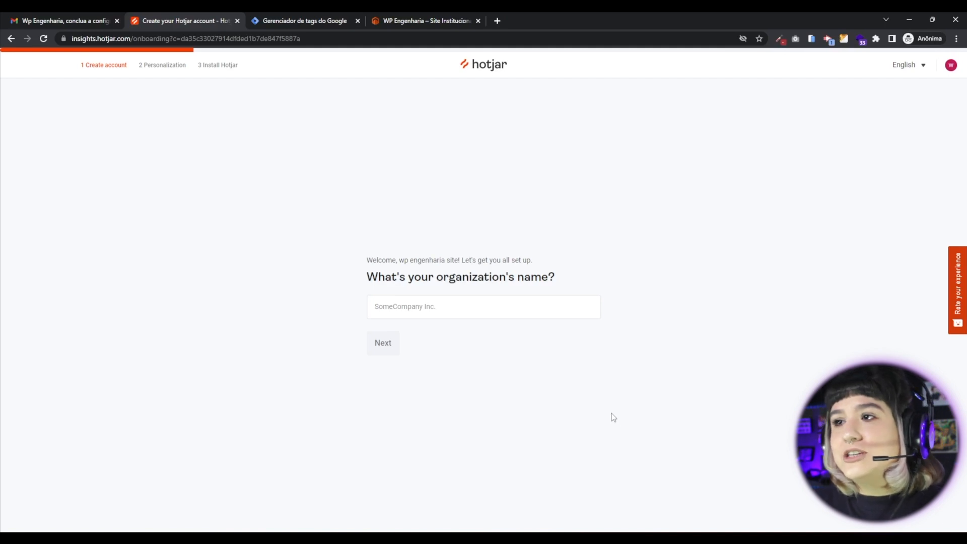
Step: Enter "Wp Engenharia" as the organization's name and continue
{"action": "left_click", "coordinate": [452, 313]}
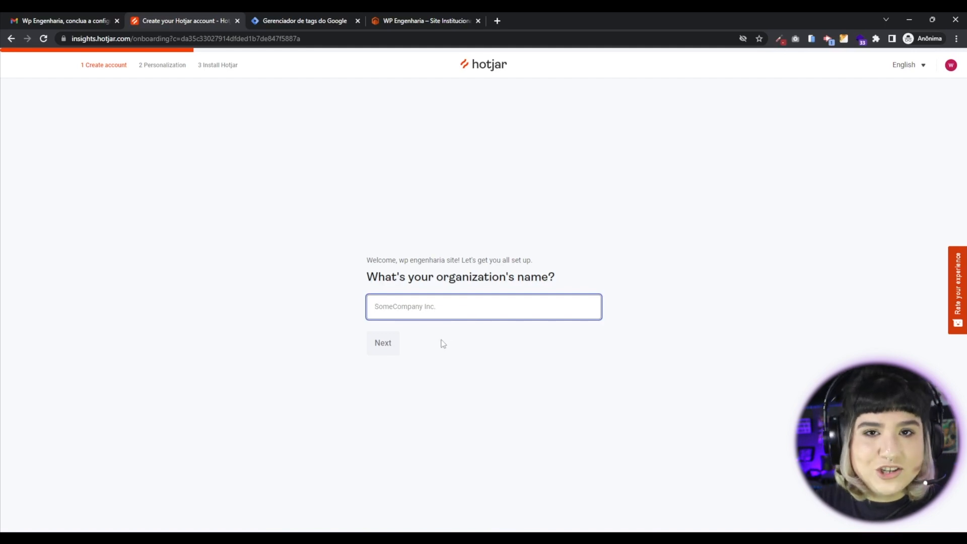
{"action": "type", "text": "E"}
{"action": "key", "text": "BackSpace"}
{"action": "type", "text": "Wp"}
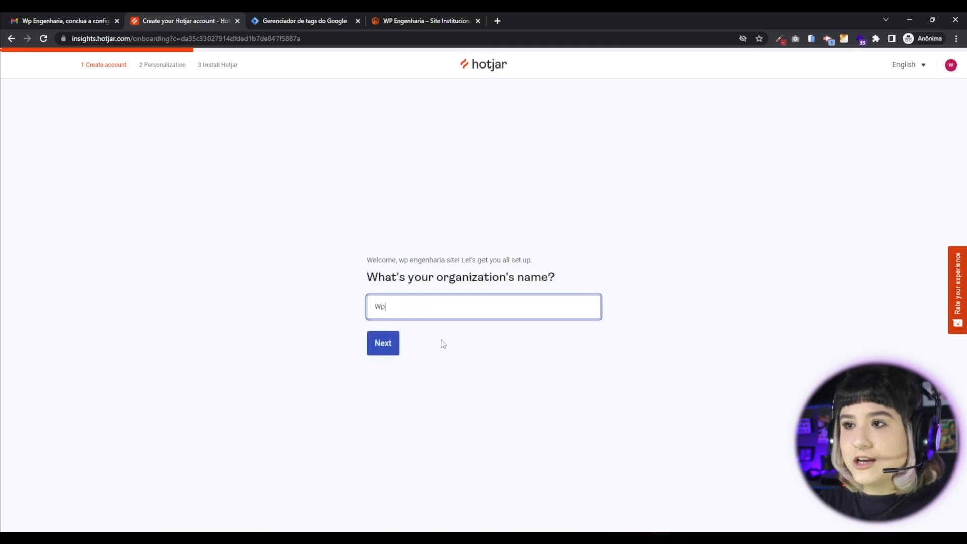
{"action": "type", "text": " Engenharia"}
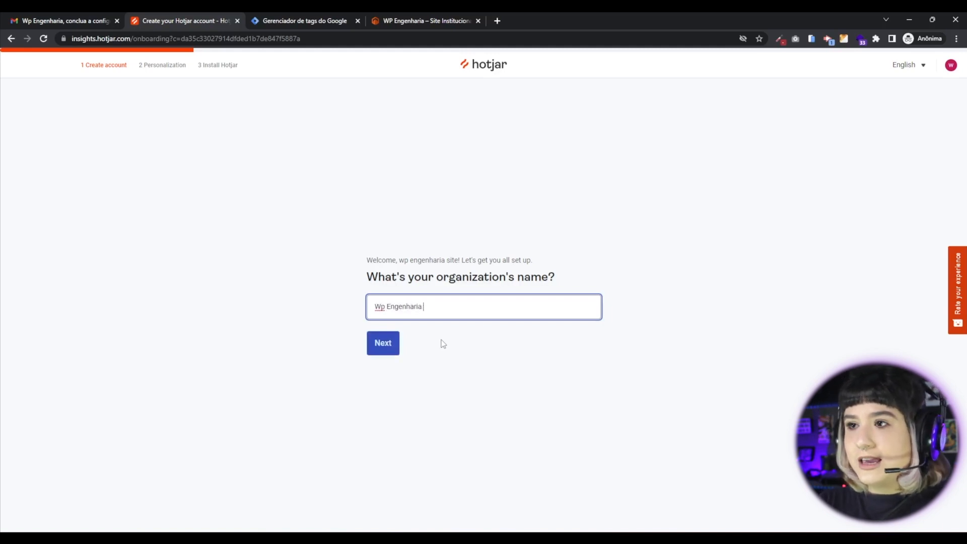
{"action": "left_click", "coordinate": [436, 405]}
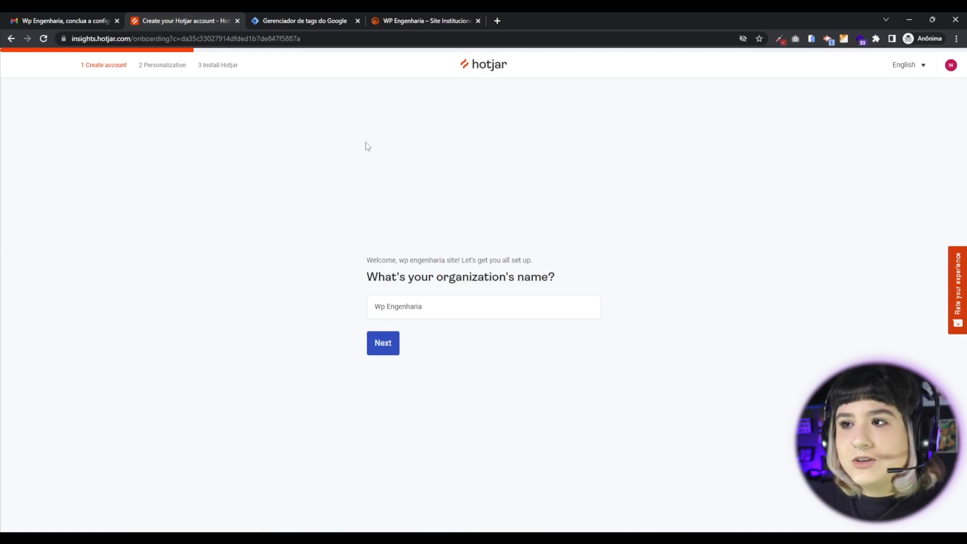
{"action": "left_click", "coordinate": [385, 347]}
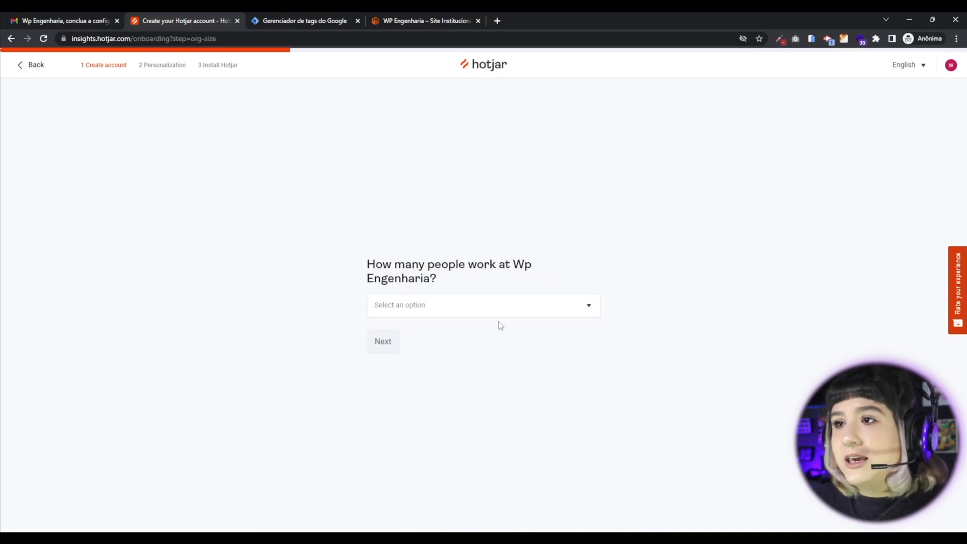
Step: Set the organization size to 1 - 10 employees and continue
{"action": "left_click", "coordinate": [476, 306]}
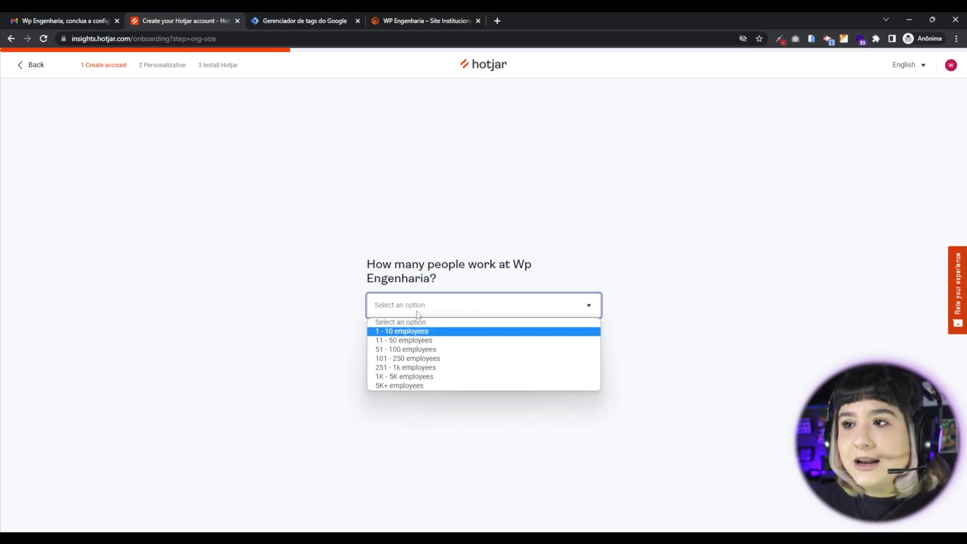
{"action": "left_click", "coordinate": [396, 334]}
{"action": "left_click", "coordinate": [388, 344]}
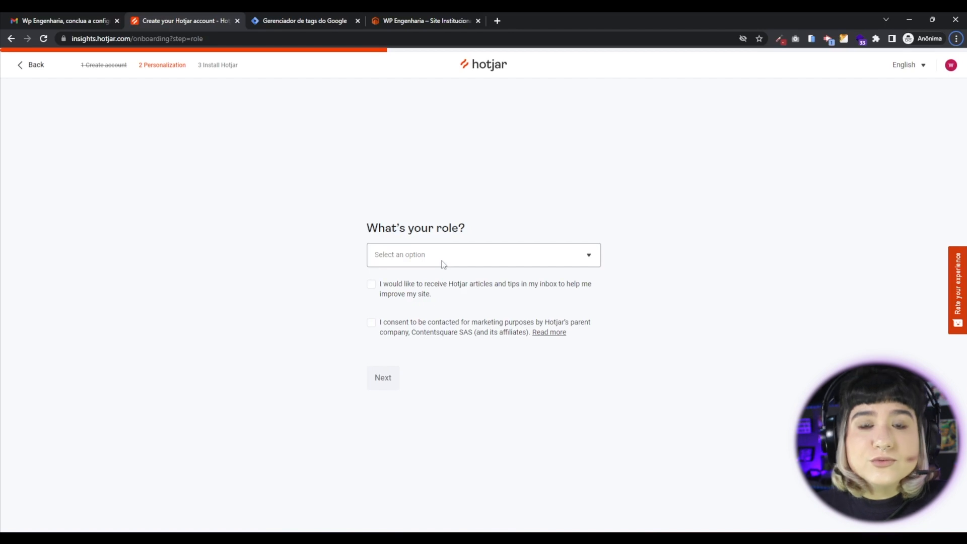
Step: Choose Other as the role, leave both marketing consents unticked, and continue
{"action": "left_click", "coordinate": [504, 258]}
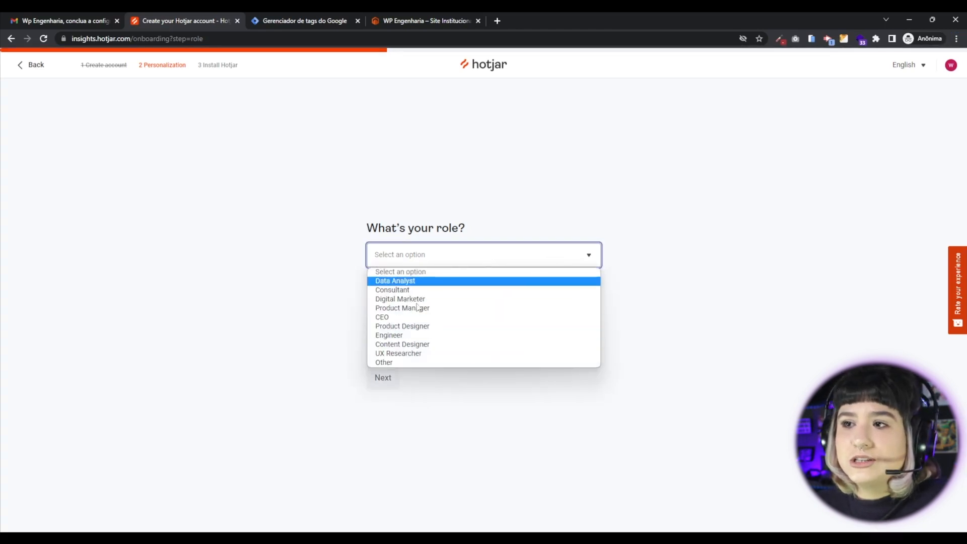
{"action": "left_click", "coordinate": [398, 363]}
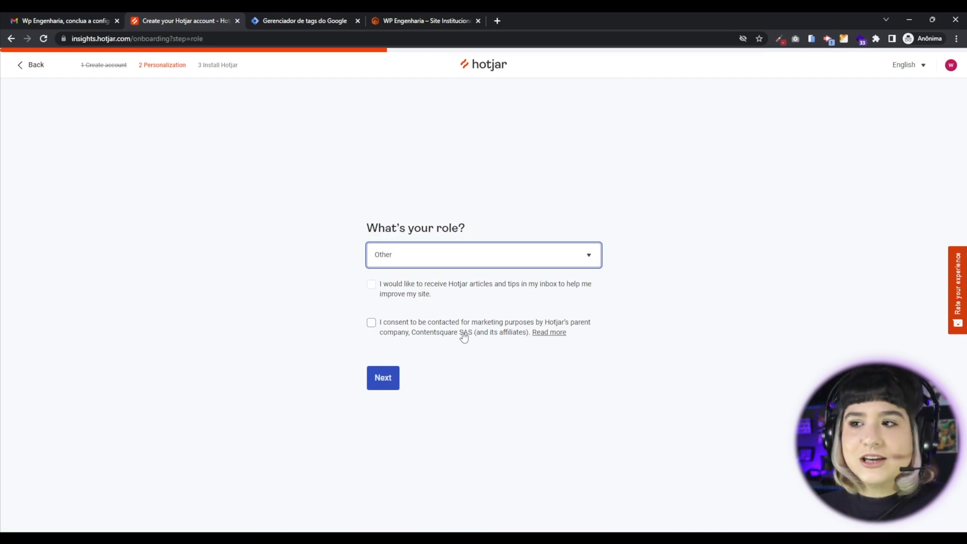
{"action": "left_click", "coordinate": [583, 434]}
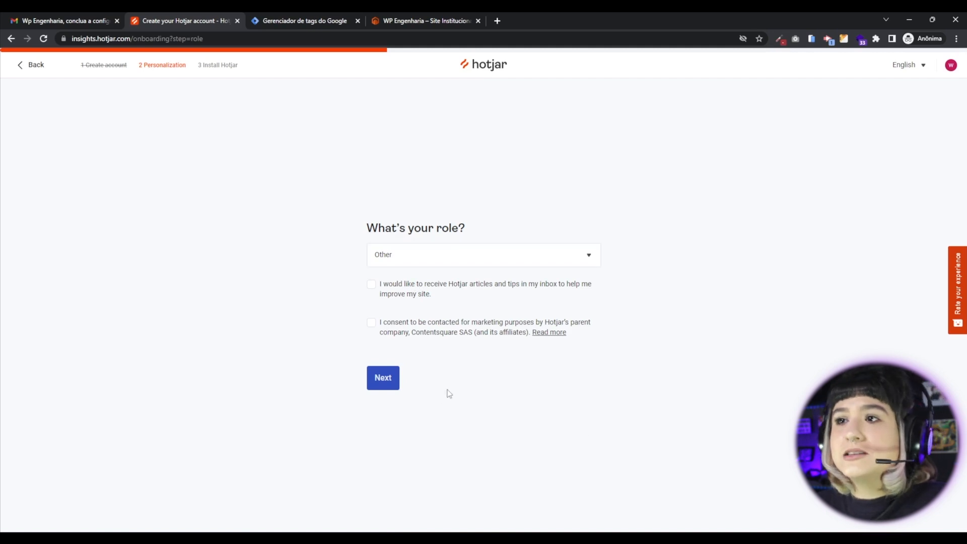
{"action": "left_click", "coordinate": [385, 382]}
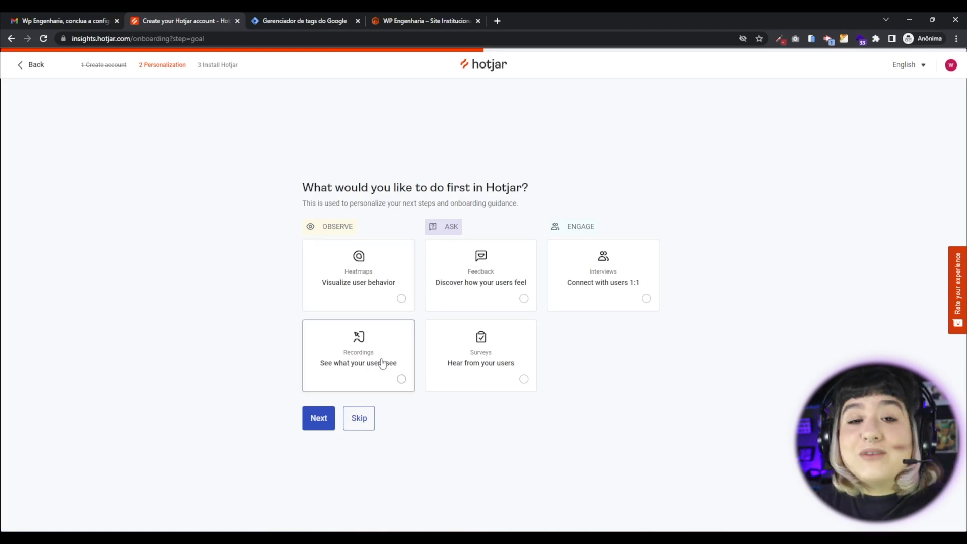
Step: Choose Heatmaps as the first thing to do in Hotjar, look briefly at the experience rating widget, and continue
{"action": "left_click", "coordinate": [397, 297]}
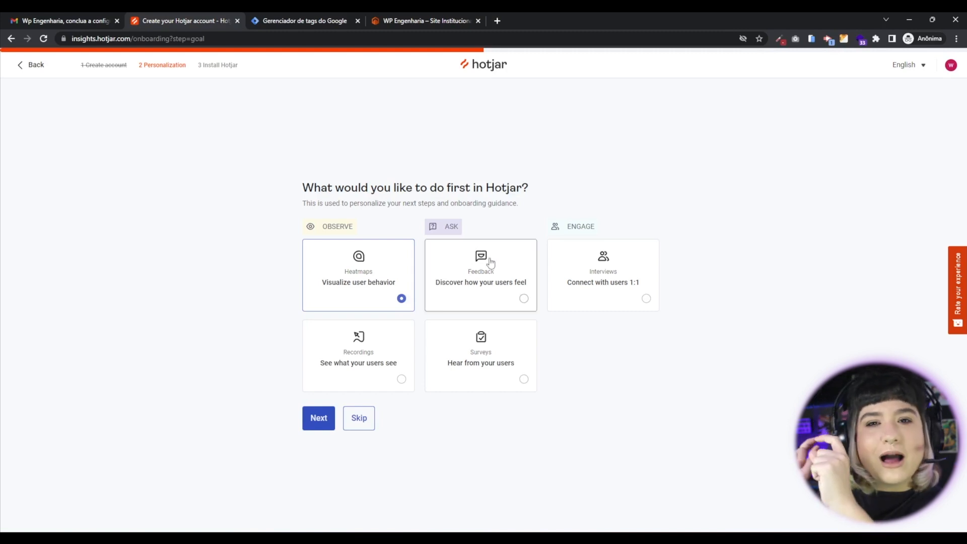
{"action": "left_click", "coordinate": [951, 288]}
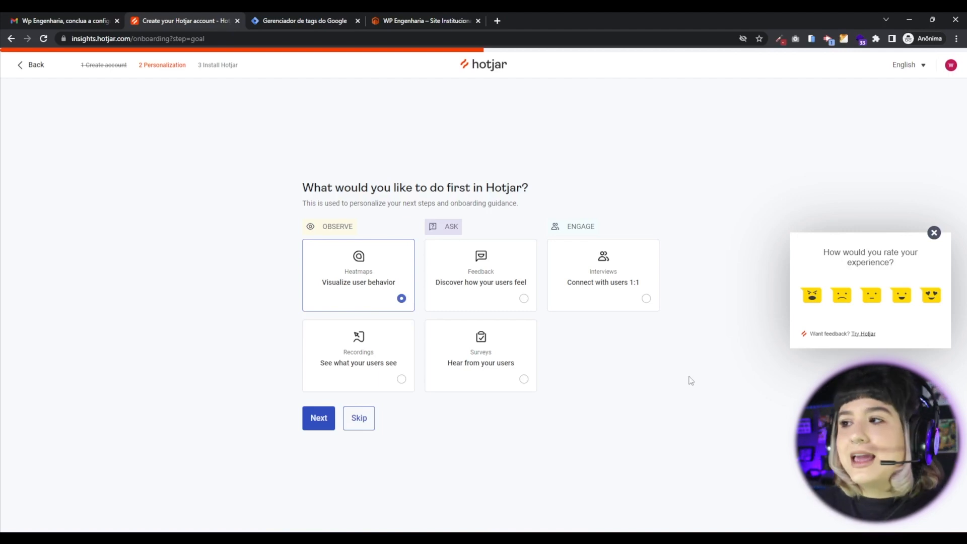
{"action": "left_click", "coordinate": [935, 234]}
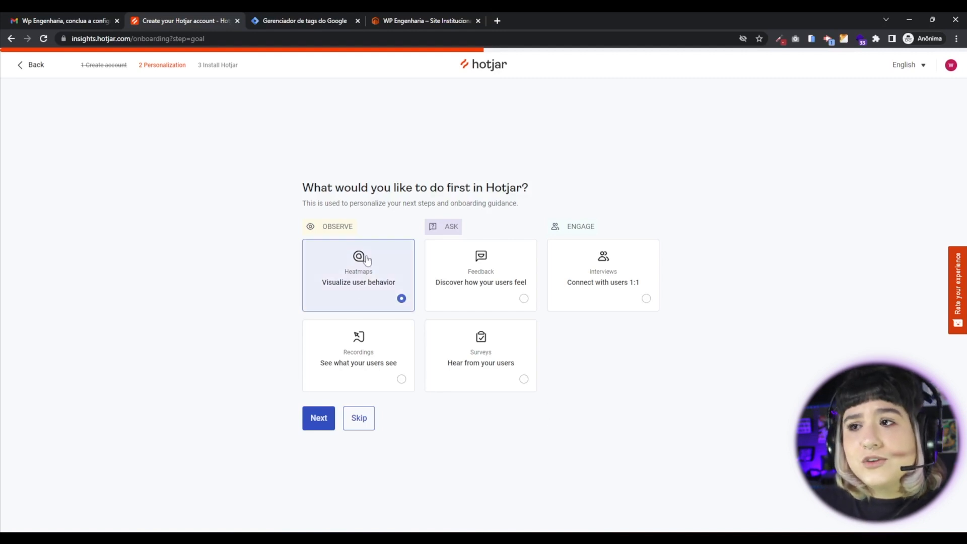
{"action": "left_click", "coordinate": [315, 423]}
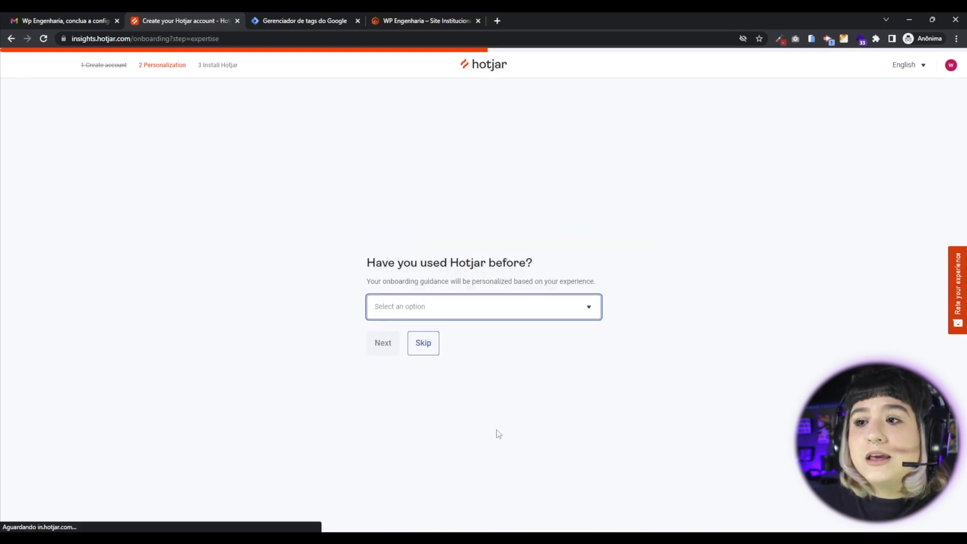
Step: Answer "Yes, often" to the question about previous Hotjar use and continue
{"action": "left_click", "coordinate": [521, 307]}
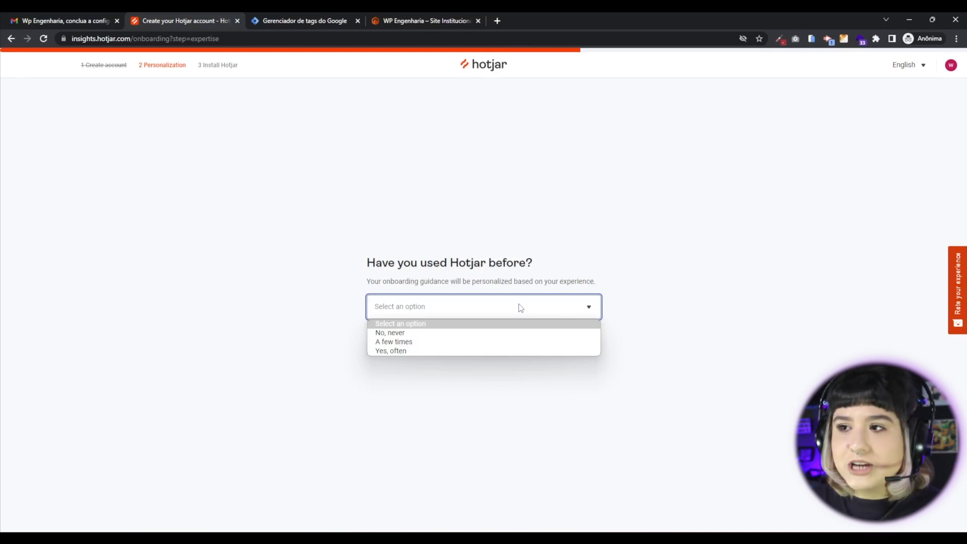
{"action": "left_click", "coordinate": [406, 352]}
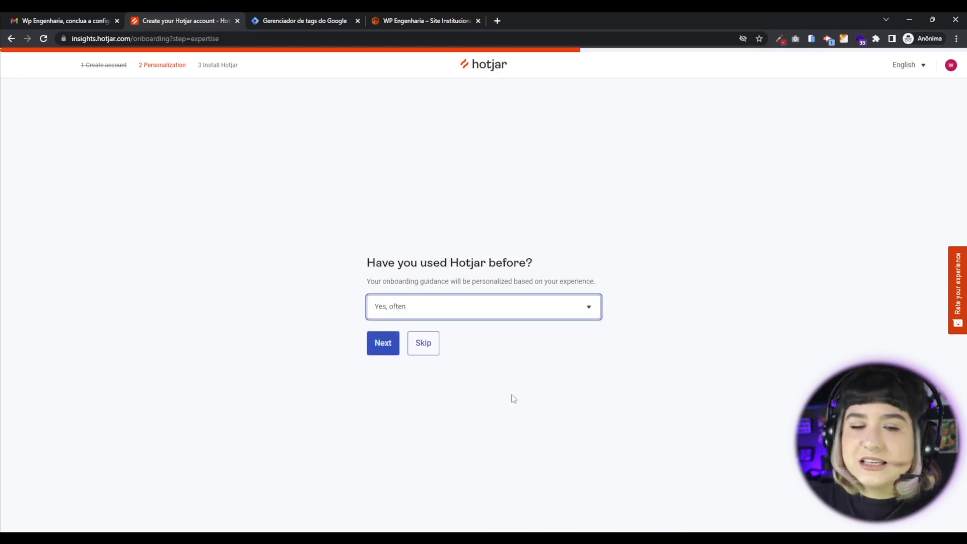
{"action": "left_click", "coordinate": [509, 415]}
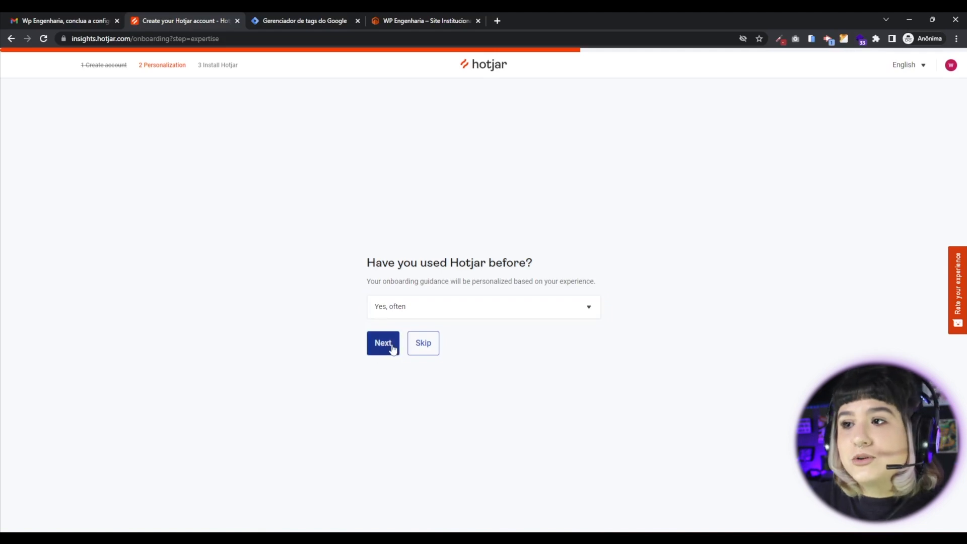
{"action": "left_click", "coordinate": [387, 346]}
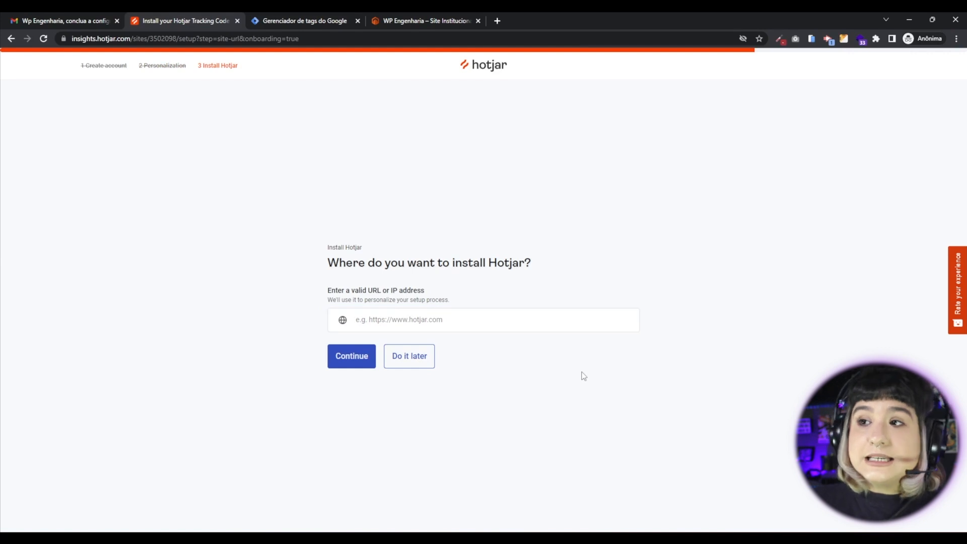
Step: Copy the address wpengenharia.agencianewfront.com.br from the open WP Engenharia site
{"action": "left_click", "coordinate": [393, 319]}
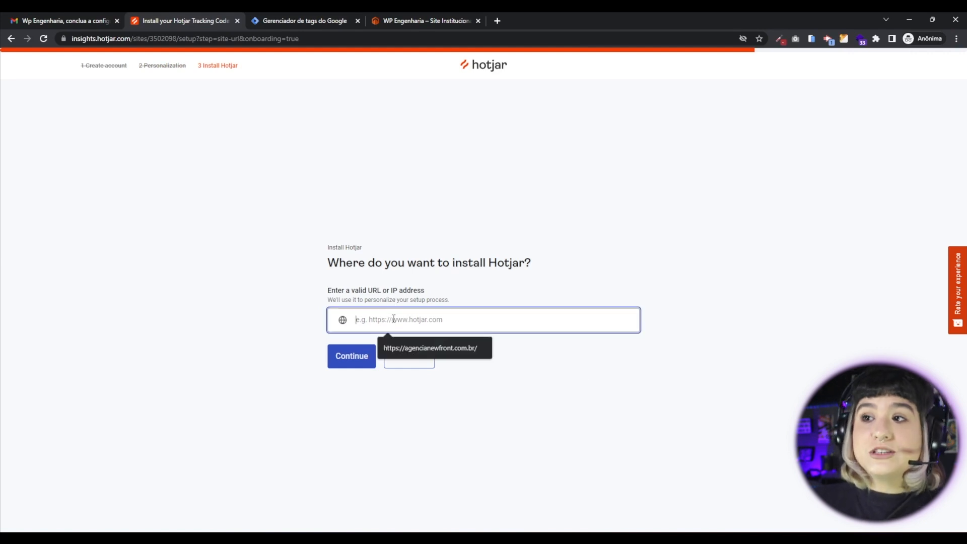
{"action": "left_click", "coordinate": [637, 422]}
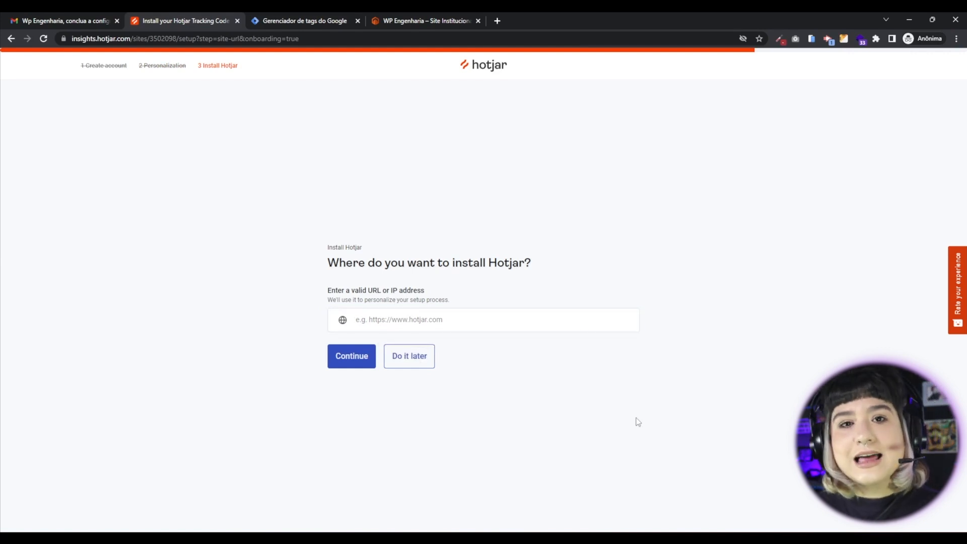
{"action": "left_click", "coordinate": [431, 19]}
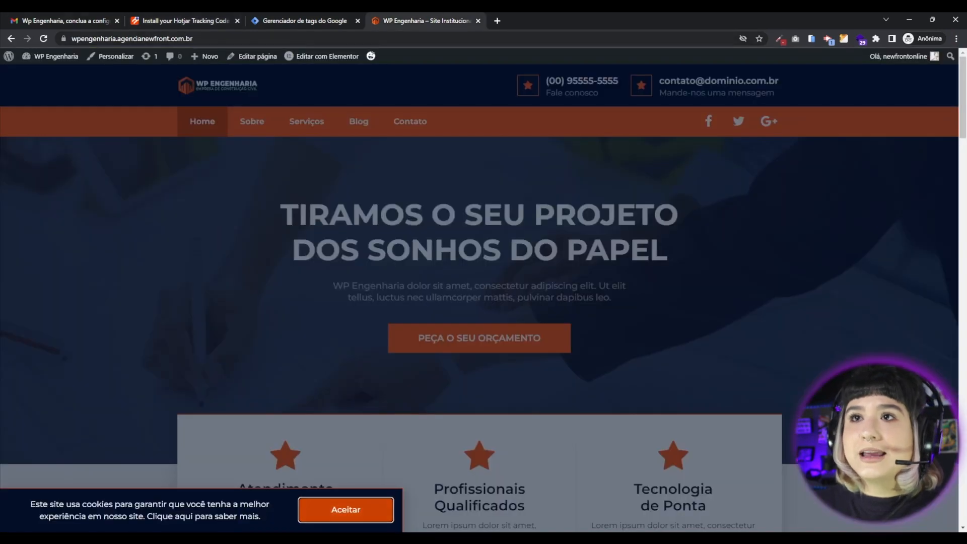
{"action": "left_click", "coordinate": [180, 45]}
{"action": "key", "text": "ctrl+c"}
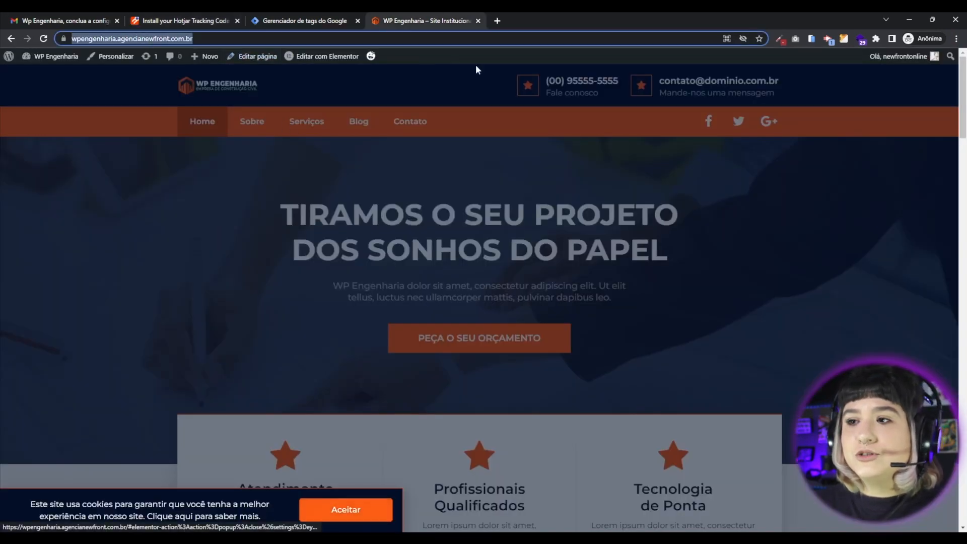
Step: Accept the cookie notice on the WP Engenharia site and look over its home page
{"action": "left_click", "coordinate": [353, 510]}
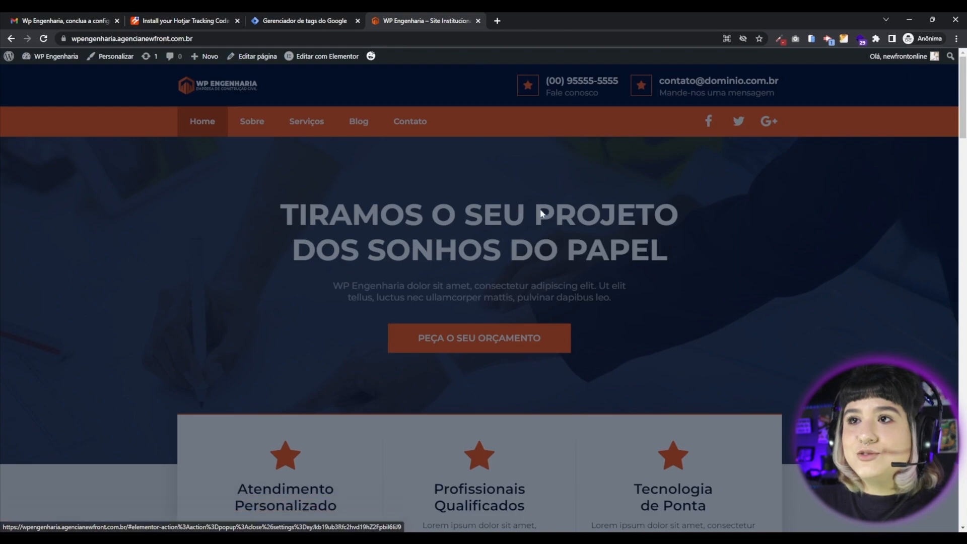
{"action": "scroll", "coordinate": [652, 281], "scroll_direction": "down", "scroll_amount": 10}
{"action": "scroll", "coordinate": [740, 345], "scroll_direction": "up", "scroll_amount": 10}
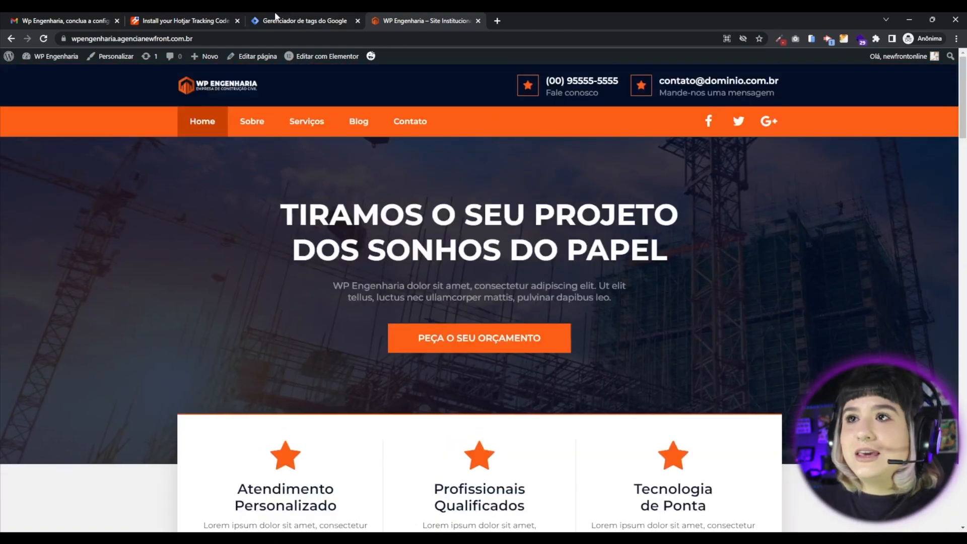
Step: Return to the Hotjar setup, enter the copied WP Engenharia address as the install location, and continue
{"action": "left_click", "coordinate": [216, 19]}
{"action": "left_click", "coordinate": [426, 315]}
{"action": "key", "text": "ctrl+v"}
{"action": "left_click", "coordinate": [338, 412]}
{"action": "left_click", "coordinate": [351, 358]}
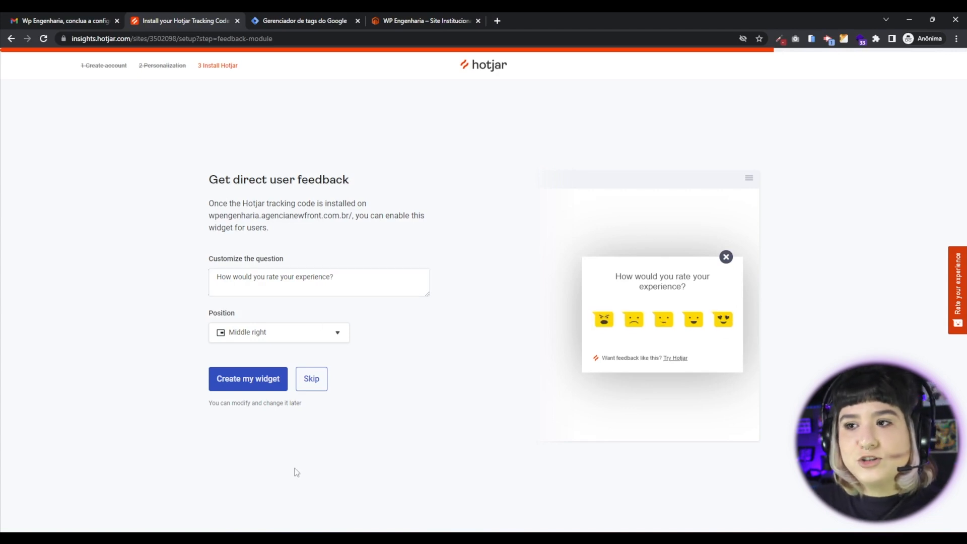
Step: Skip creating the feedback widget and look over the Hotjar overview page for the WP Engenharia site
{"action": "left_click", "coordinate": [312, 383]}
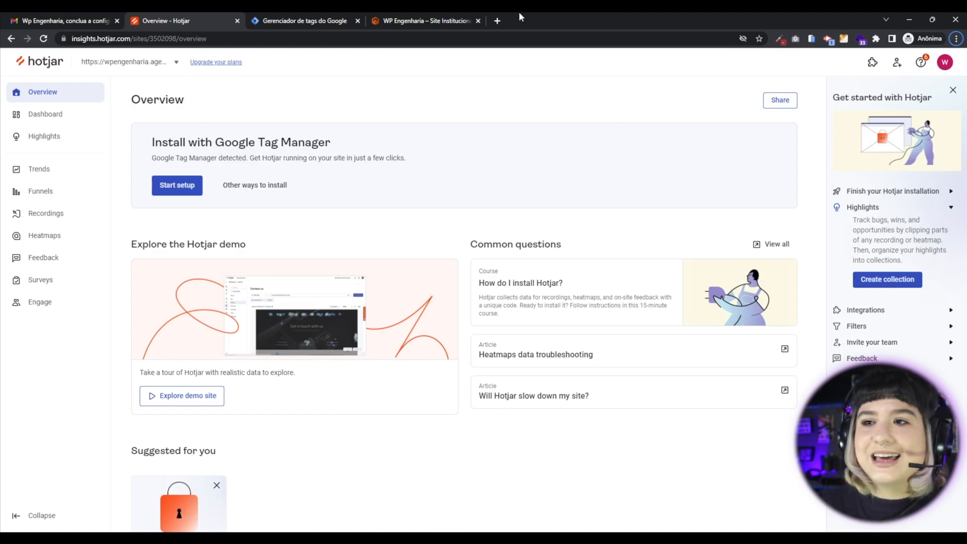
{"action": "key", "text": "alt"}
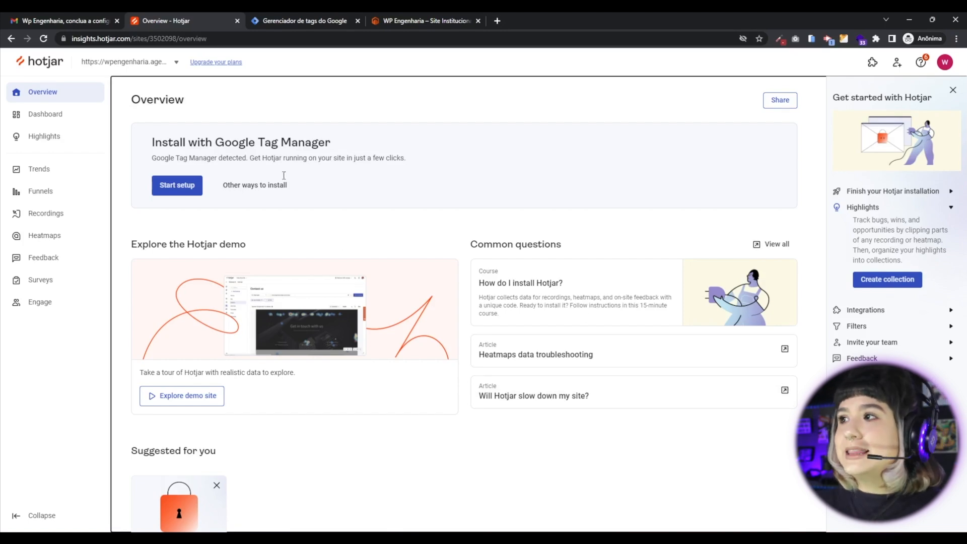
{"action": "scroll", "coordinate": [333, 273], "scroll_direction": "down", "scroll_amount": 4}
{"action": "scroll", "coordinate": [333, 272], "scroll_direction": "up", "scroll_amount": 5}
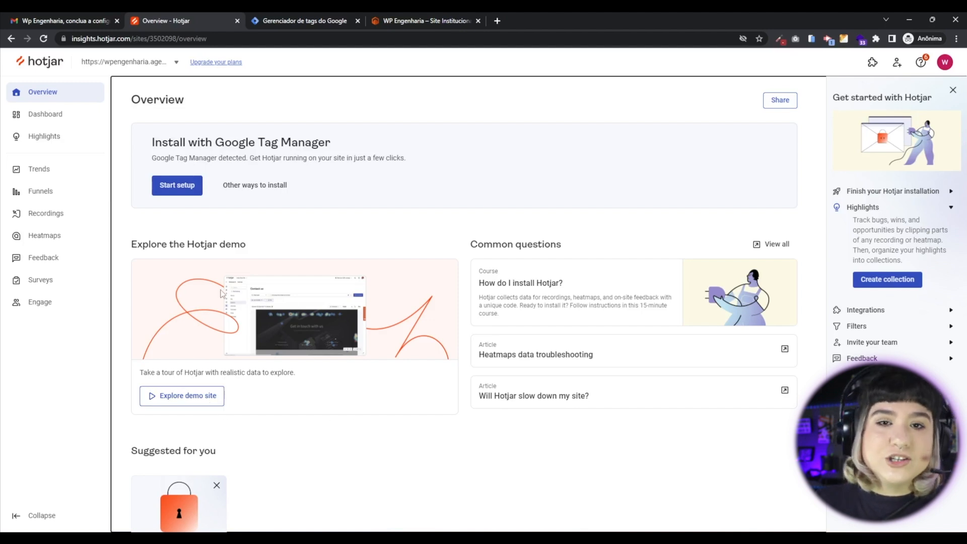
Step: Open the Hotjar demo site and look through its Highlights and Trends pages
{"action": "left_click", "coordinate": [201, 395]}
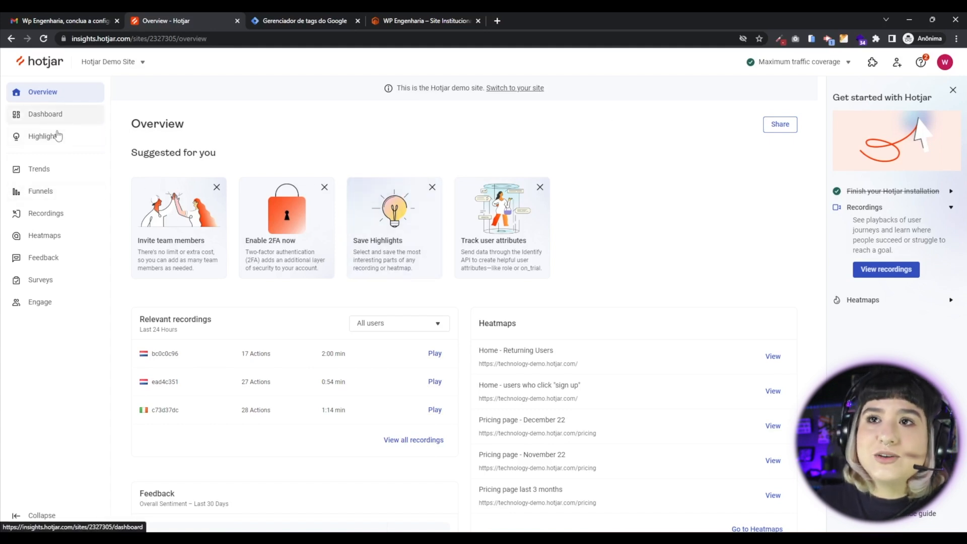
{"action": "left_click", "coordinate": [41, 137]}
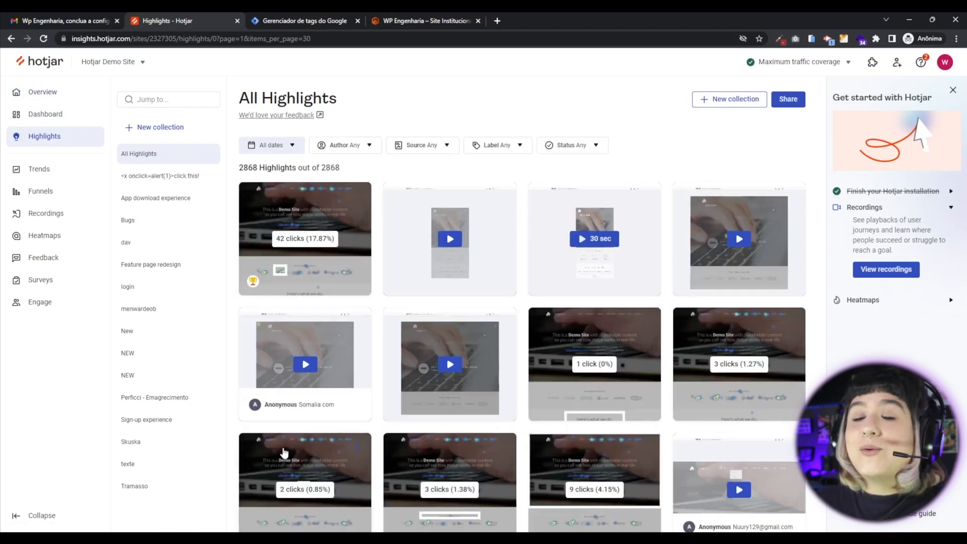
{"action": "scroll", "coordinate": [302, 414], "scroll_direction": "down", "scroll_amount": 4}
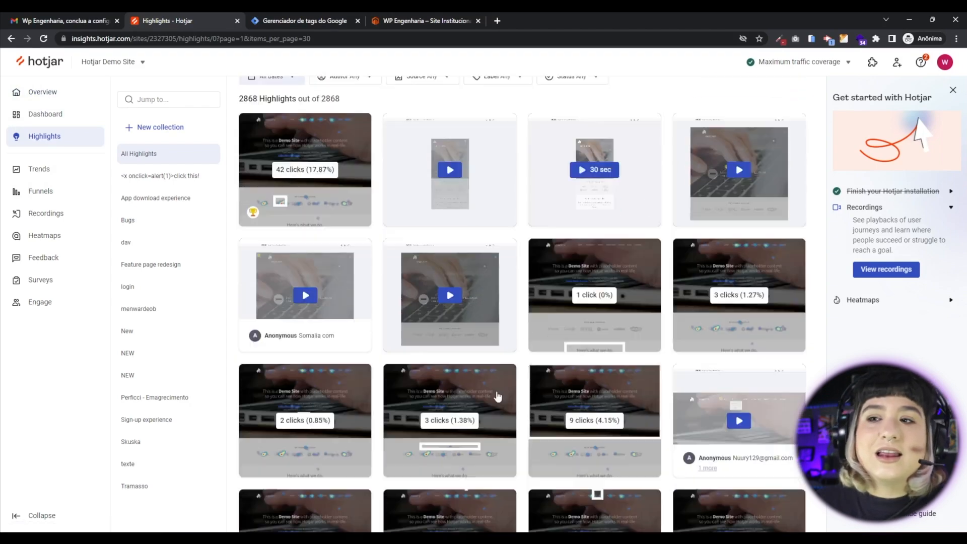
{"action": "scroll", "coordinate": [354, 276], "scroll_direction": "up", "scroll_amount": 2}
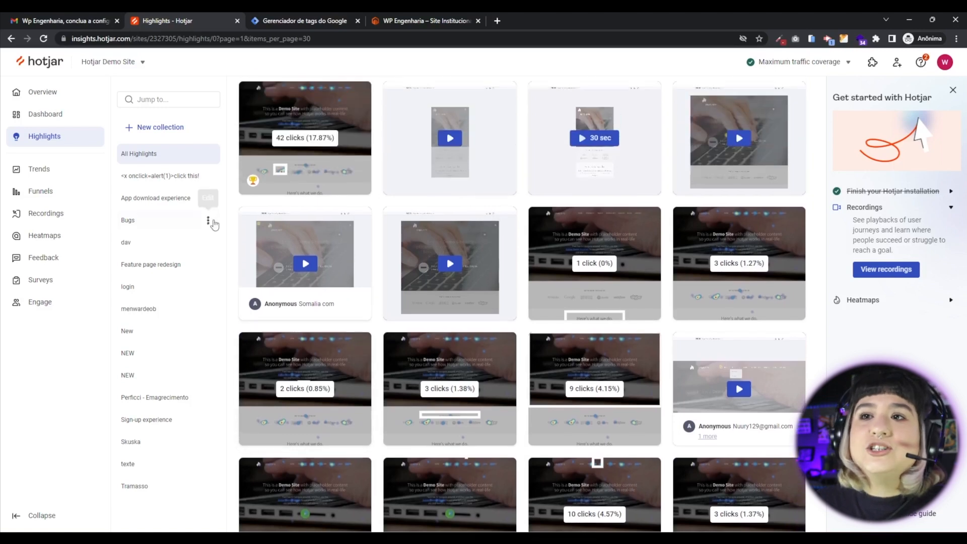
{"action": "left_click", "coordinate": [53, 174]}
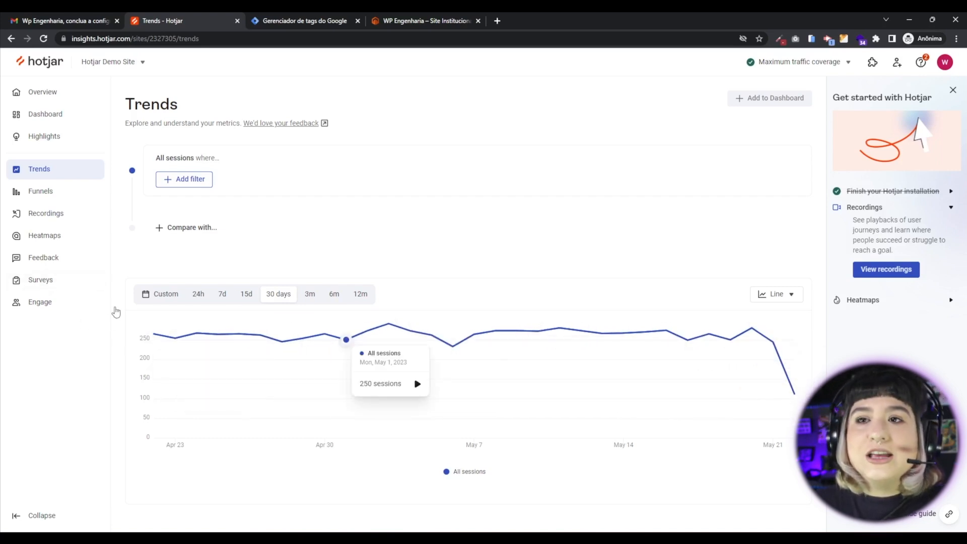
Step: Open the demo site's Home - Returning Users heatmap and examine where visitors click
{"action": "left_click", "coordinate": [45, 236]}
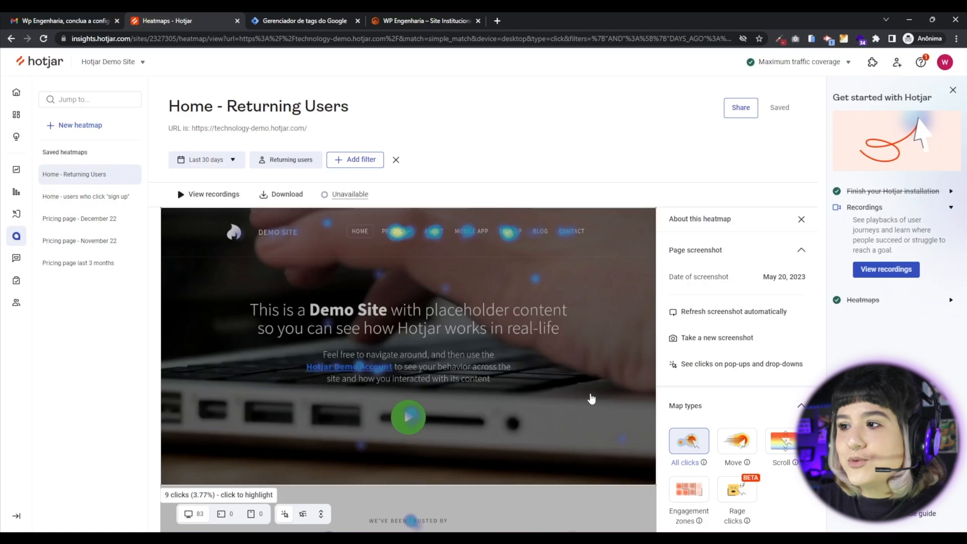
{"action": "scroll", "coordinate": [405, 358], "scroll_direction": "down", "scroll_amount": 1}
{"action": "scroll", "coordinate": [406, 402], "scroll_direction": "down", "scroll_amount": 3}
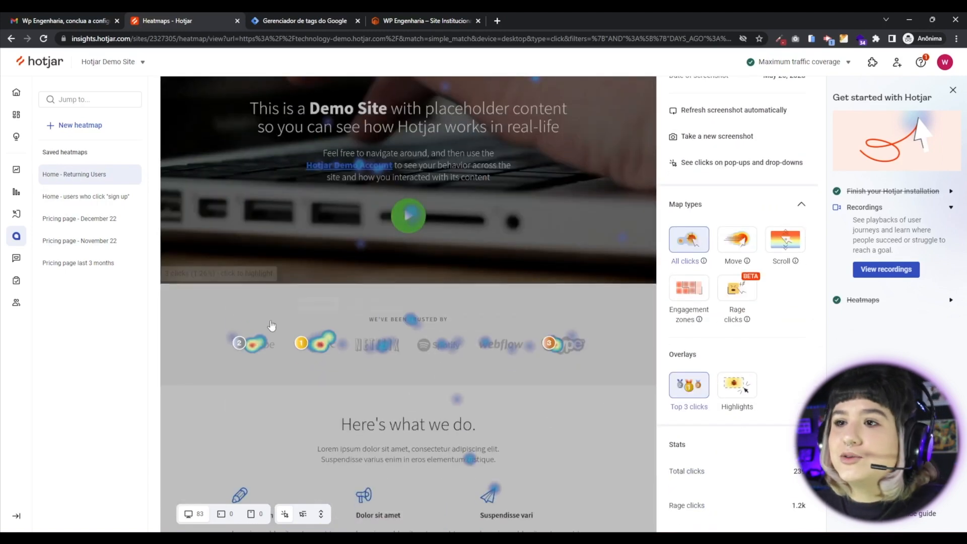
{"action": "scroll", "coordinate": [488, 328], "scroll_direction": "up", "scroll_amount": 2}
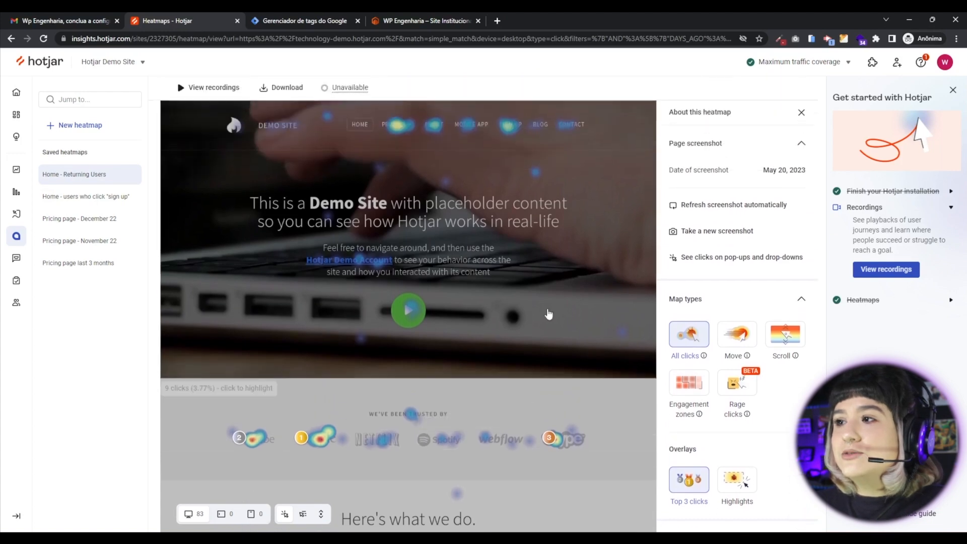
Step: Show the Move map for the Home - Returning Users heatmap and examine visitors' pointer movement down the page
{"action": "left_click", "coordinate": [726, 352]}
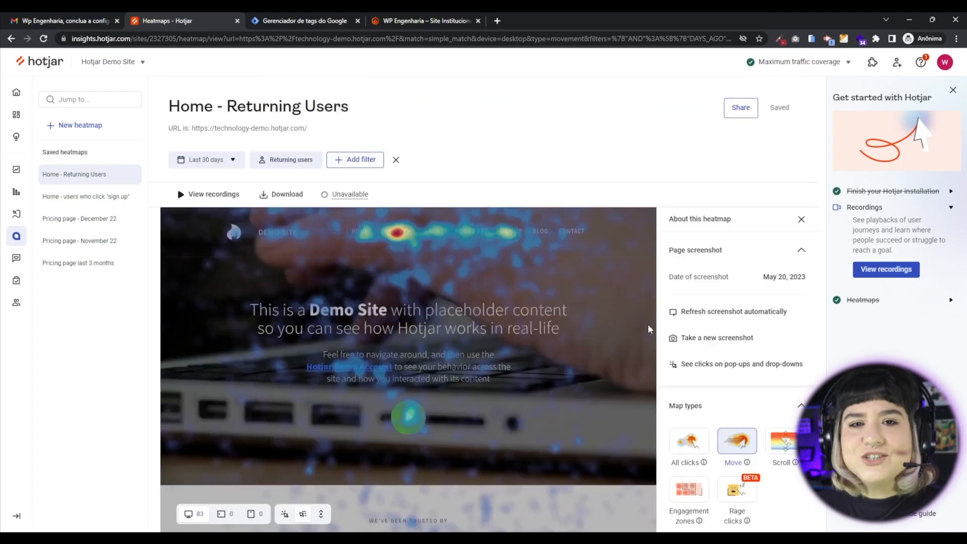
{"action": "scroll", "coordinate": [443, 378], "scroll_direction": "down", "scroll_amount": 2}
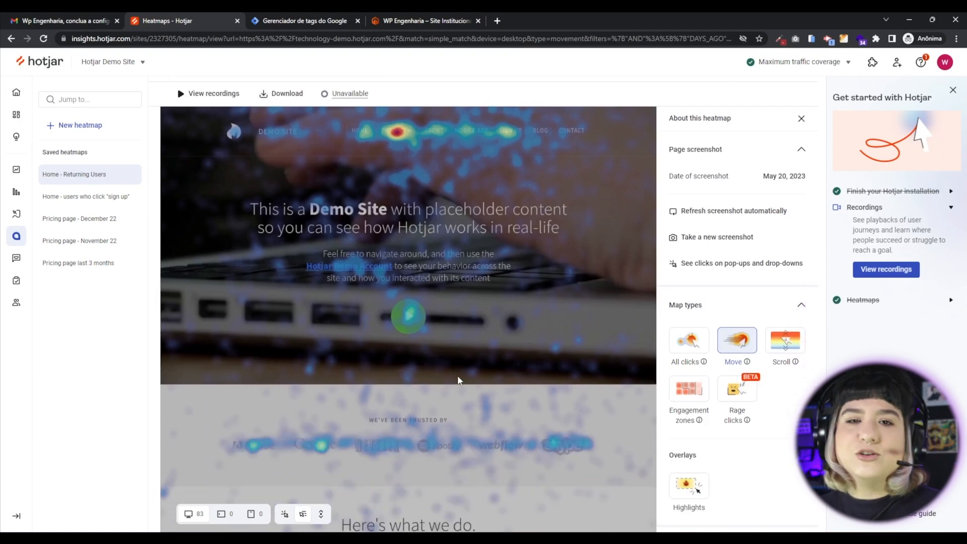
{"action": "scroll", "coordinate": [459, 381], "scroll_direction": "down", "scroll_amount": 7}
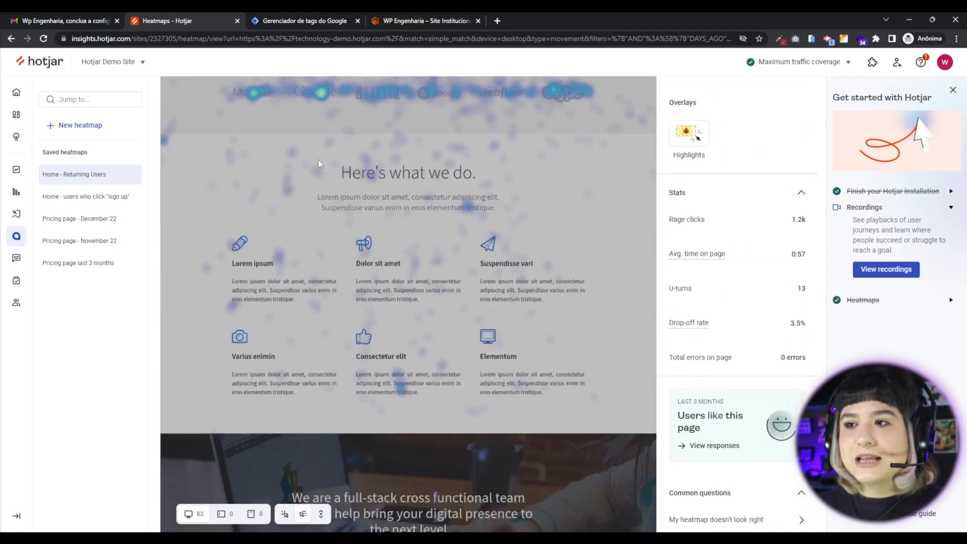
{"action": "scroll", "coordinate": [315, 381], "scroll_direction": "down", "scroll_amount": 7}
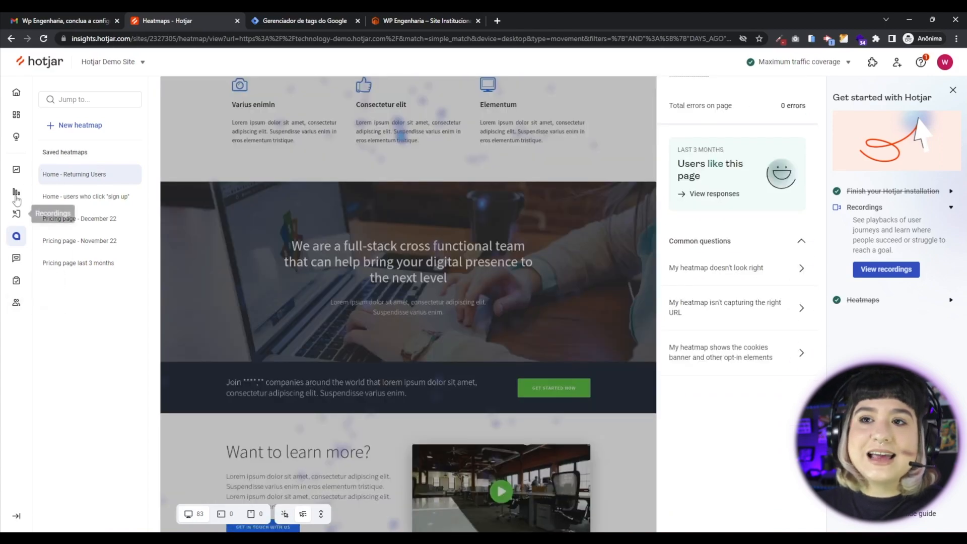
{"action": "scroll", "coordinate": [197, 329], "scroll_direction": "up", "scroll_amount": 8}
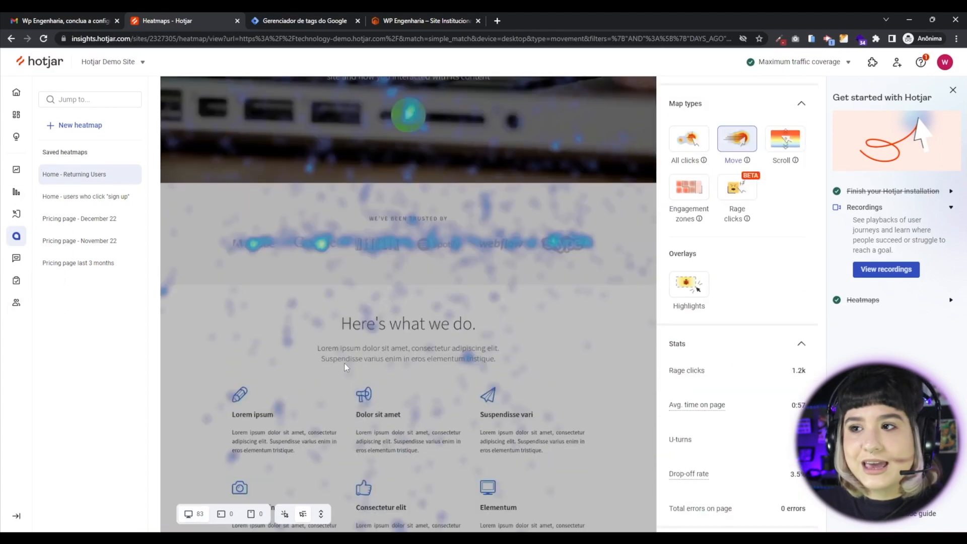
{"action": "scroll", "coordinate": [344, 362], "scroll_direction": "up", "scroll_amount": 6}
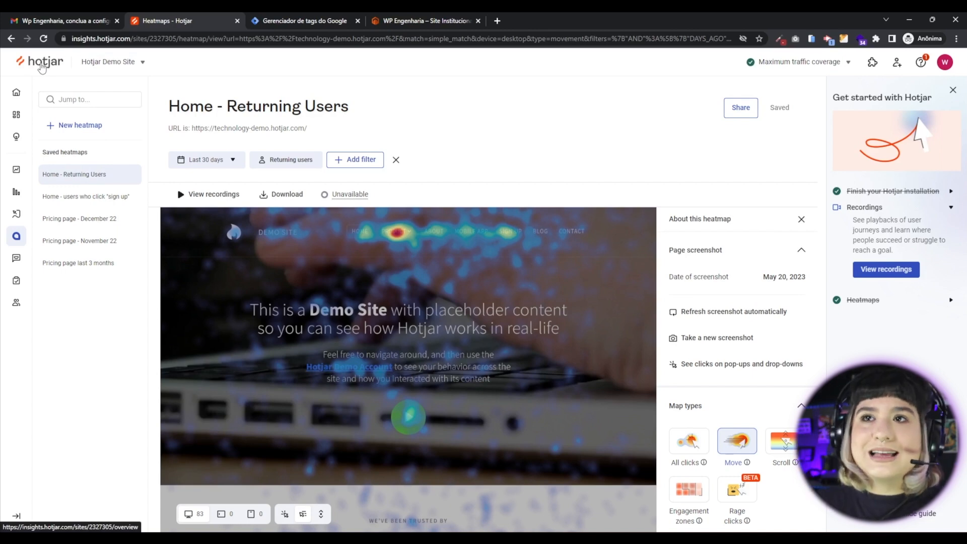
Step: Switch from the demo to the WP Engenharia site and check its tracking status in the organization settings
{"action": "left_click", "coordinate": [143, 65]}
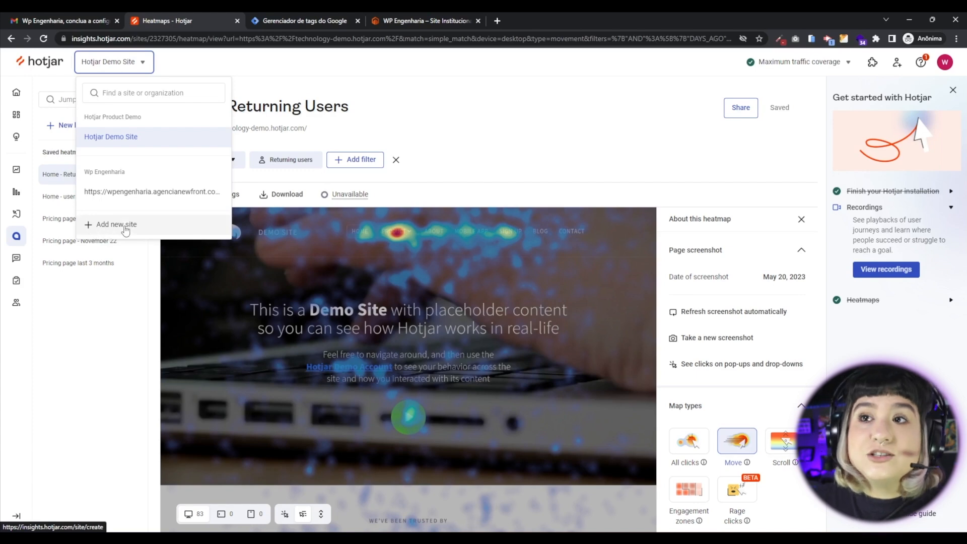
{"action": "left_click", "coordinate": [175, 196]}
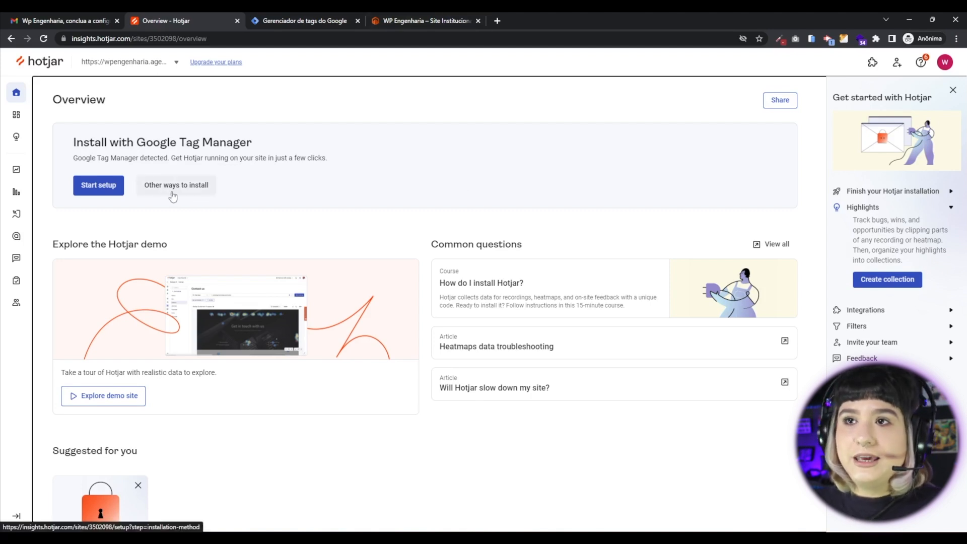
{"action": "left_click", "coordinate": [944, 62]}
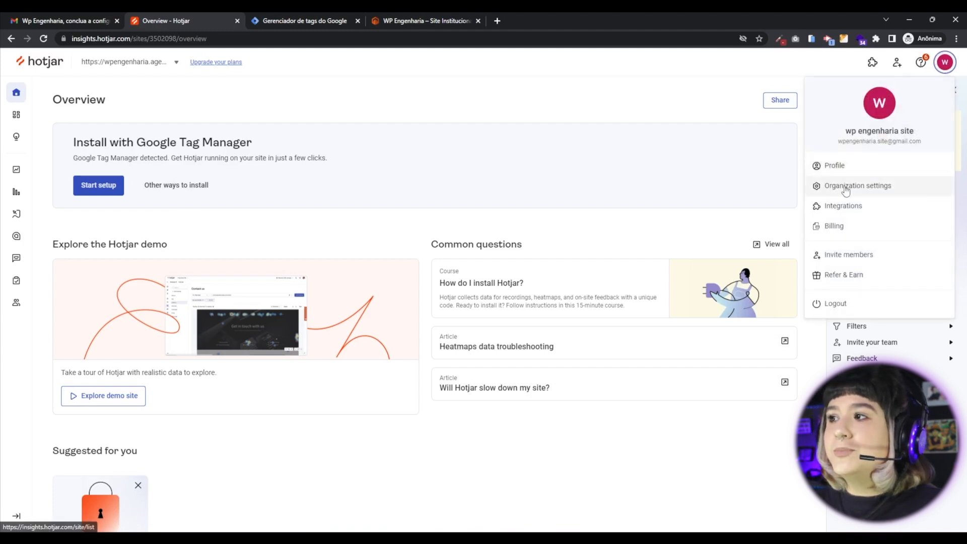
{"action": "left_click", "coordinate": [881, 192]}
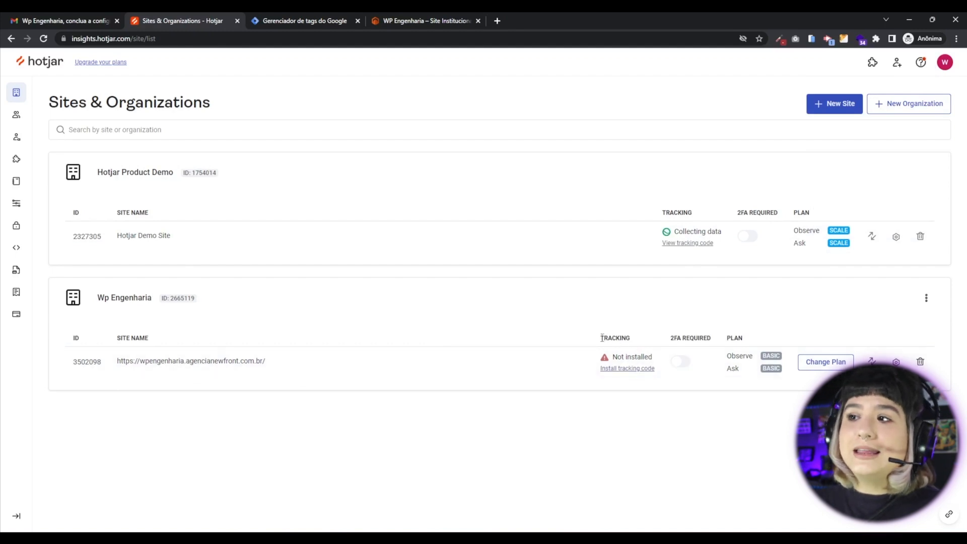
{"action": "left_click_drag", "start_coordinate": [603, 337], "coordinate": [626, 335]}
{"action": "left_click", "coordinate": [617, 427]}
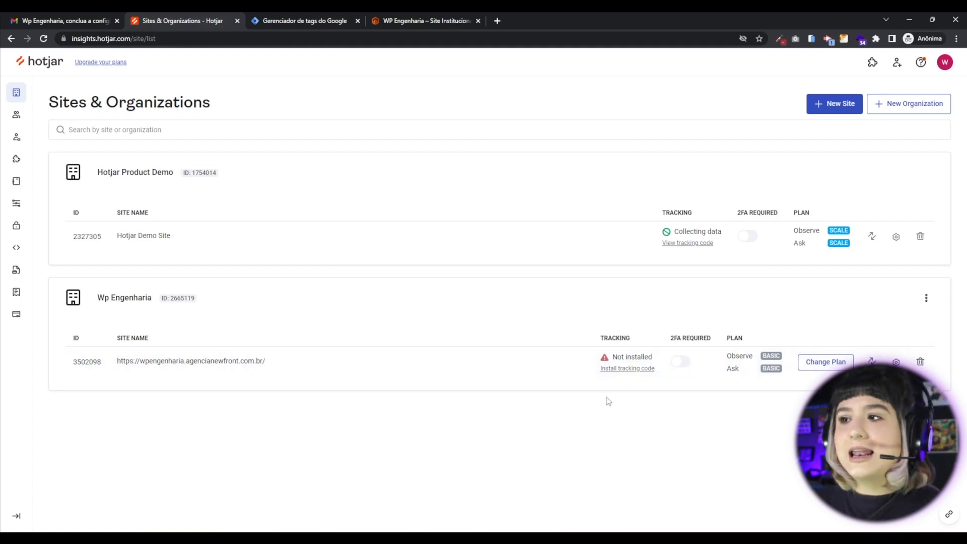
Step: Open the other installation methods for the WP Engenharia site and copy the Hotjar tracking code
{"action": "left_click", "coordinate": [623, 371]}
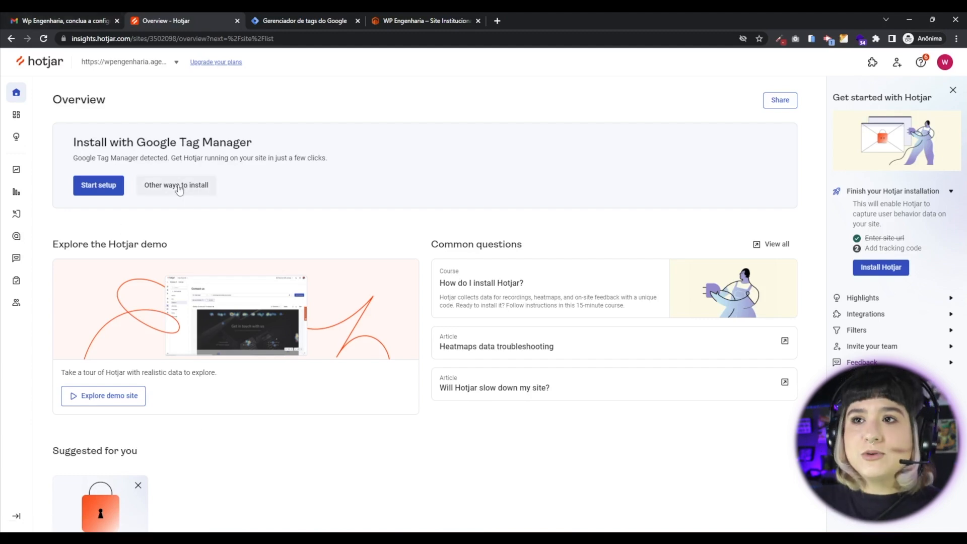
{"action": "left_click", "coordinate": [157, 195]}
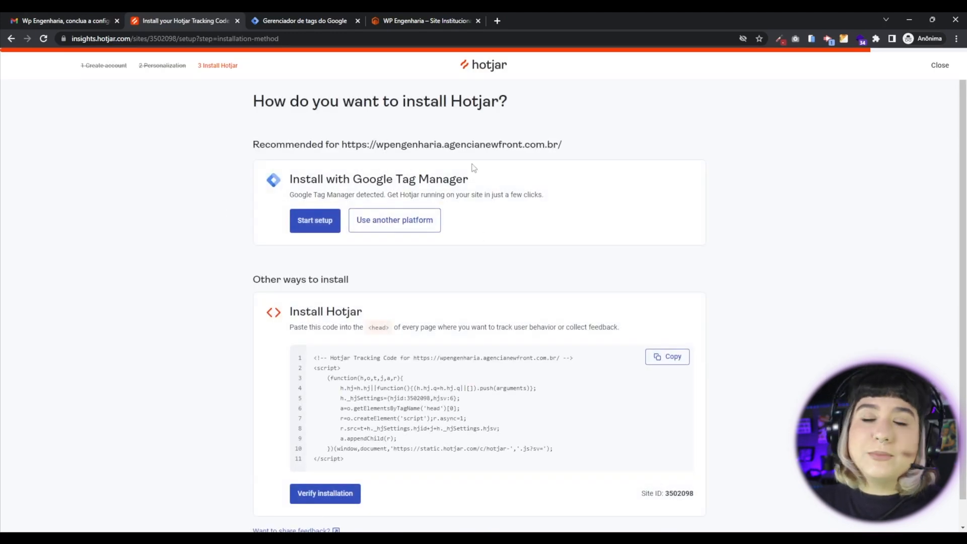
{"action": "scroll", "coordinate": [398, 280], "scroll_direction": "down", "scroll_amount": 1}
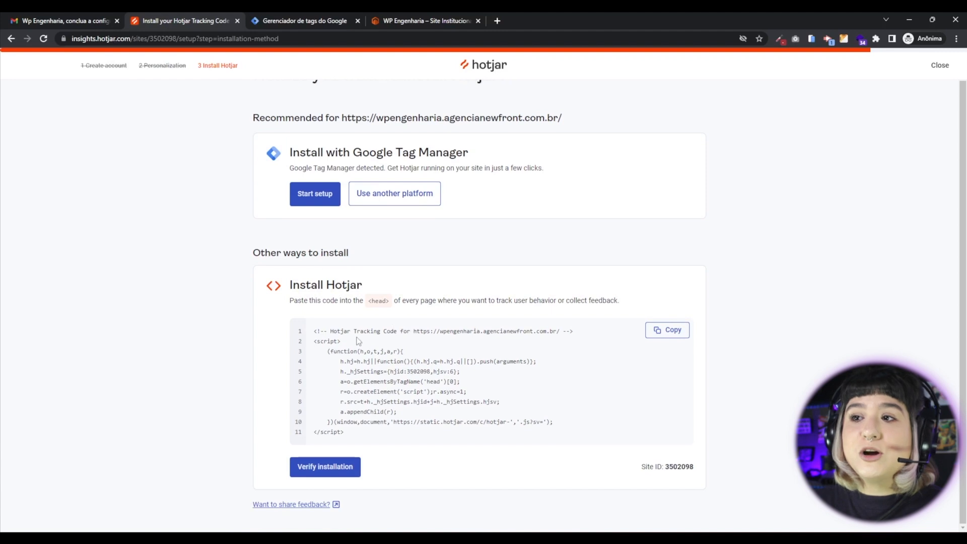
{"action": "left_click_drag", "start_coordinate": [314, 333], "coordinate": [361, 437]}
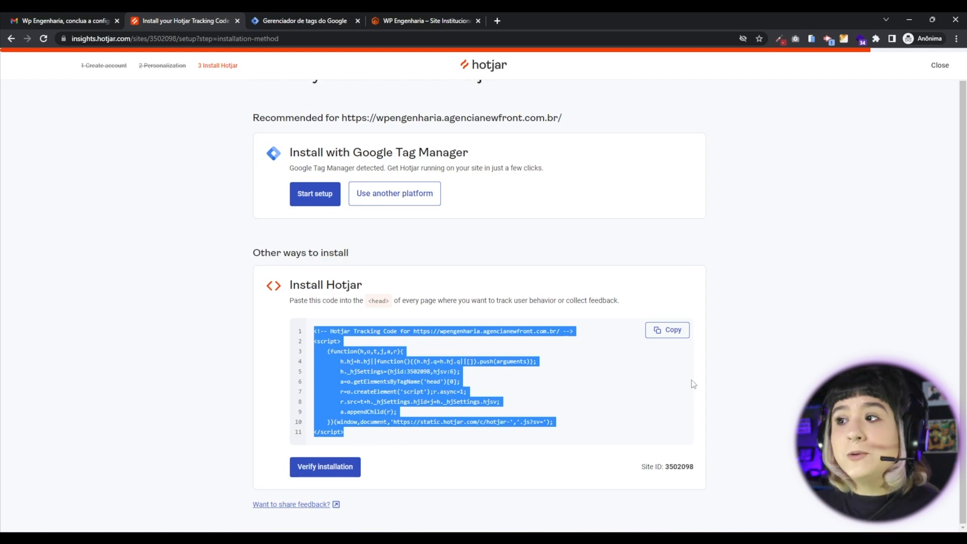
{"action": "left_click", "coordinate": [500, 313]}
{"action": "left_click", "coordinate": [662, 334]}
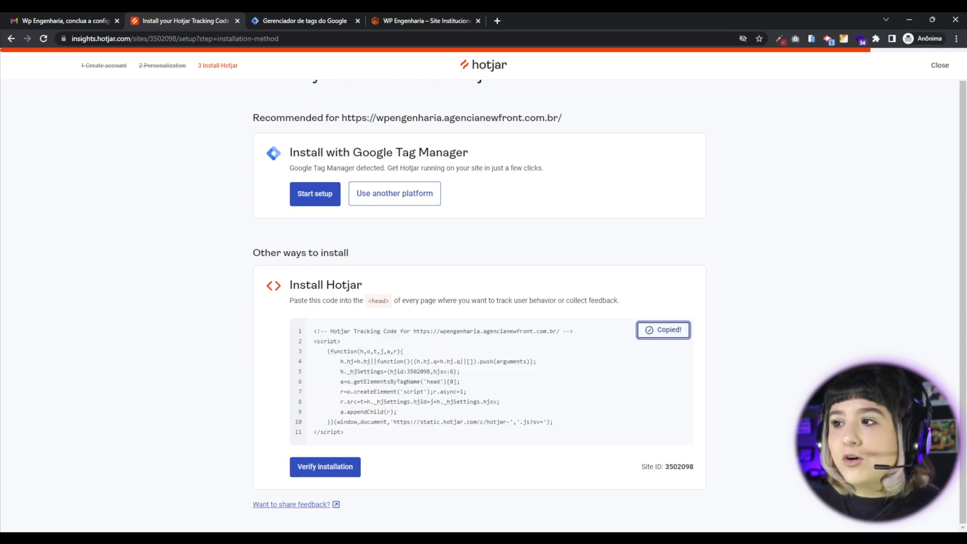
Step: Switch to the WP Engenharia site's WordPress admin and start a new Elementor Custom Code snippet
{"action": "left_click", "coordinate": [426, 21]}
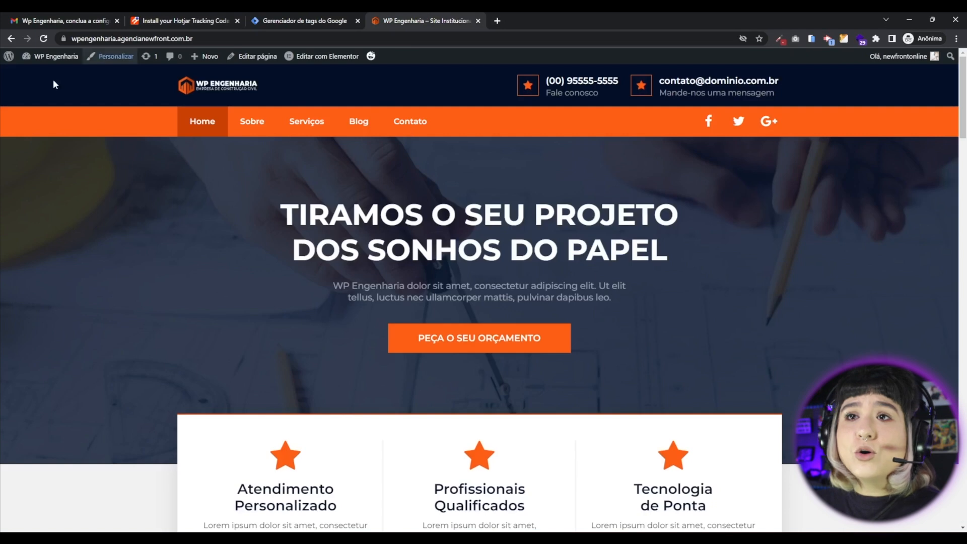
{"action": "left_click", "coordinate": [9, 57]}
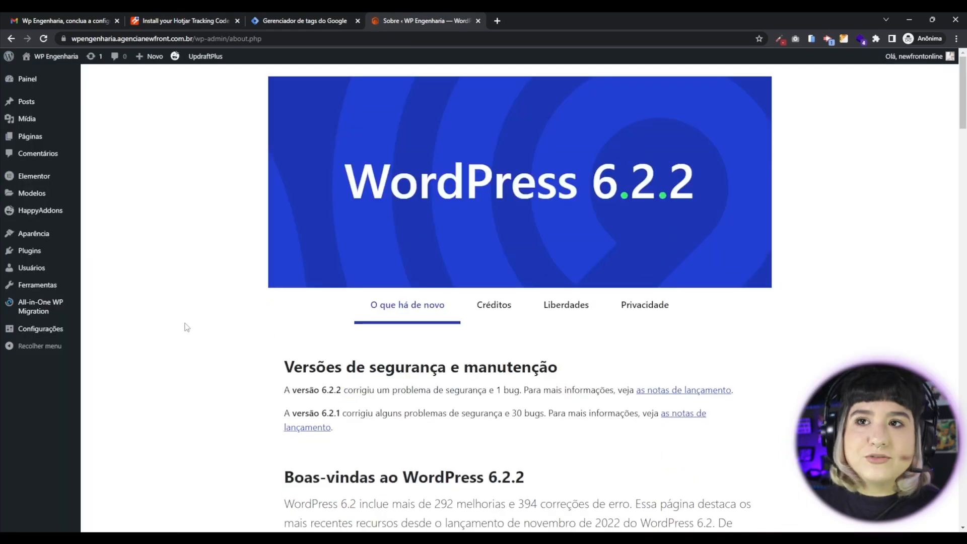
{"action": "mouse_move", "coordinate": [25, 182]}
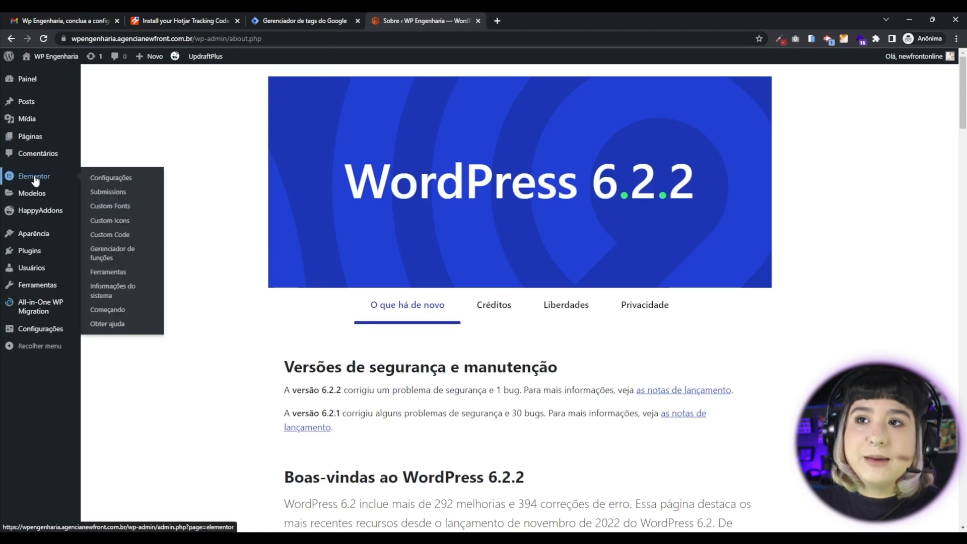
{"action": "left_click", "coordinate": [108, 236]}
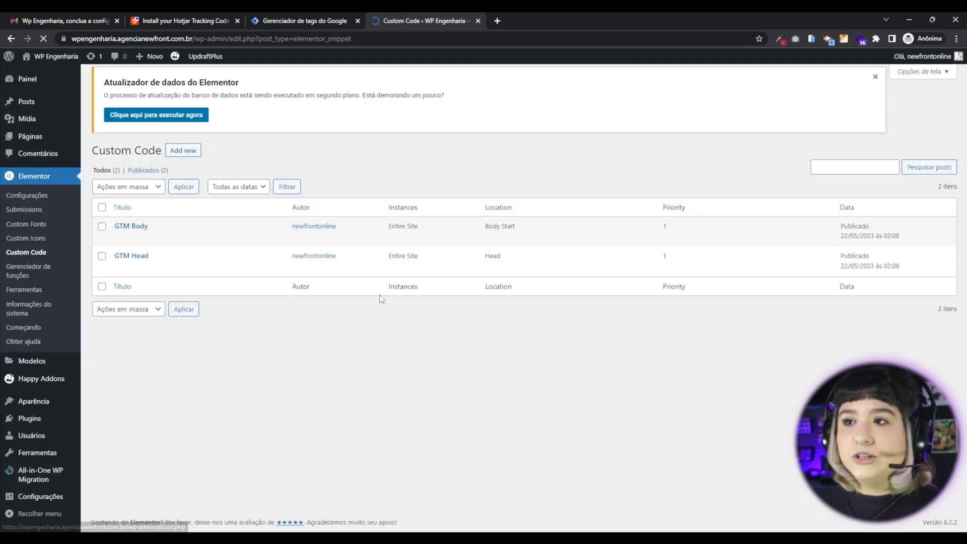
{"action": "left_click", "coordinate": [200, 77]}
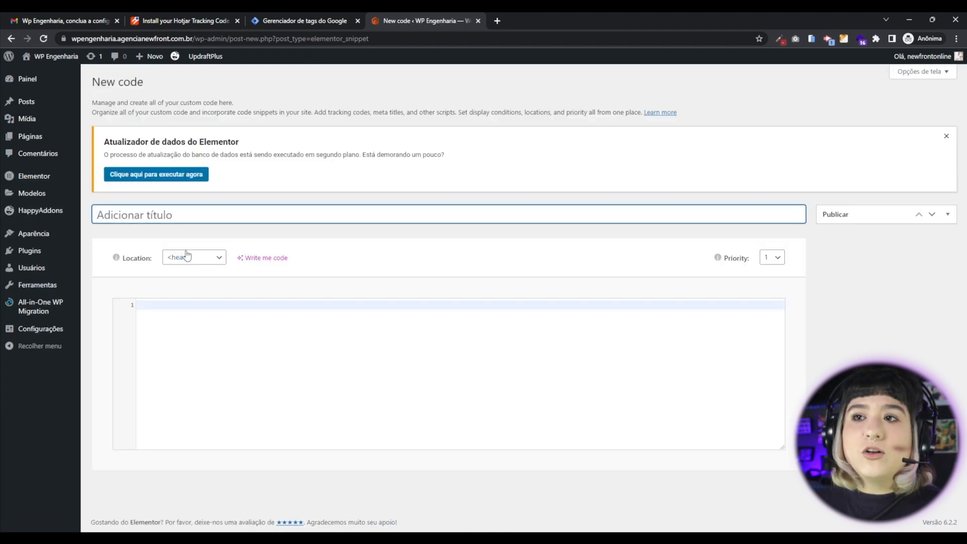
Step: Review the new snippet's location options, leave it at <head>, and return to the Hotjar installation page
{"action": "left_click", "coordinate": [184, 257]}
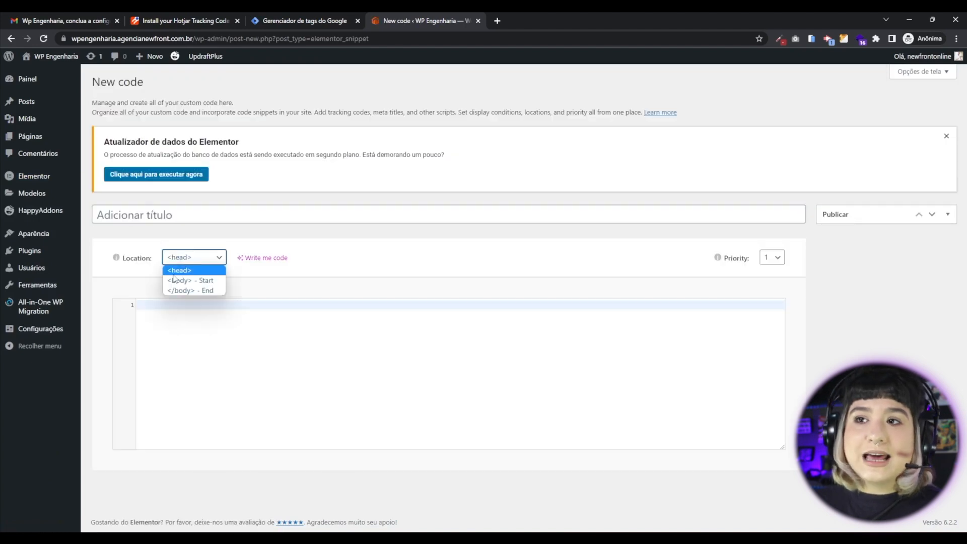
{"action": "left_click", "coordinate": [152, 214]}
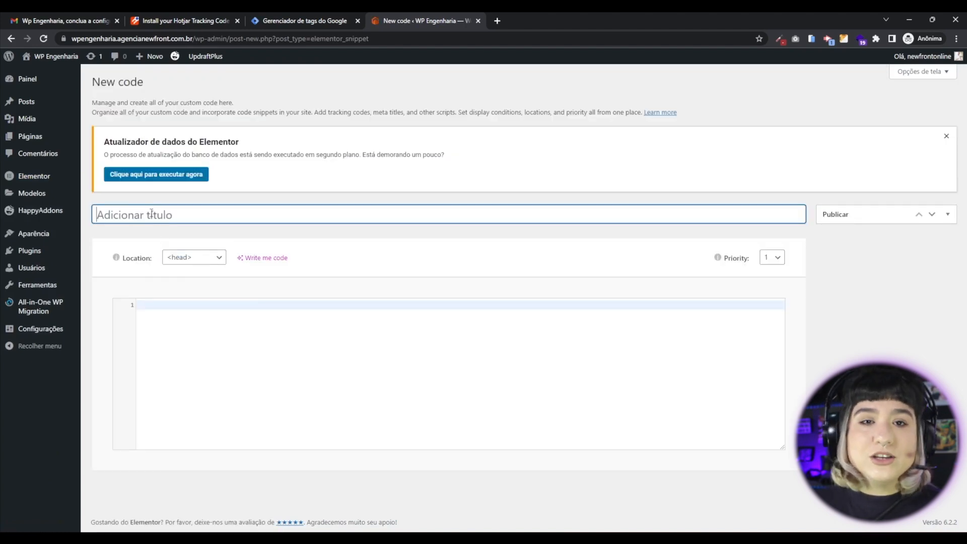
{"action": "left_click", "coordinate": [317, 21]}
{"action": "left_click", "coordinate": [207, 21]}
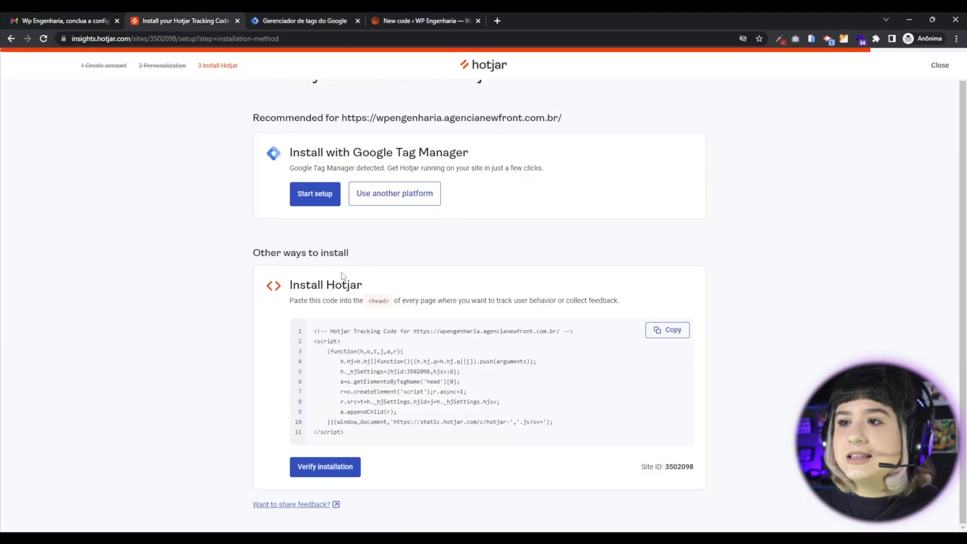
Step: Title the new Elementor code snippet "Hotjar" and paste the copied Hotjar tracking code into its editor
{"action": "left_click_drag", "start_coordinate": [369, 301], "coordinate": [396, 303]}
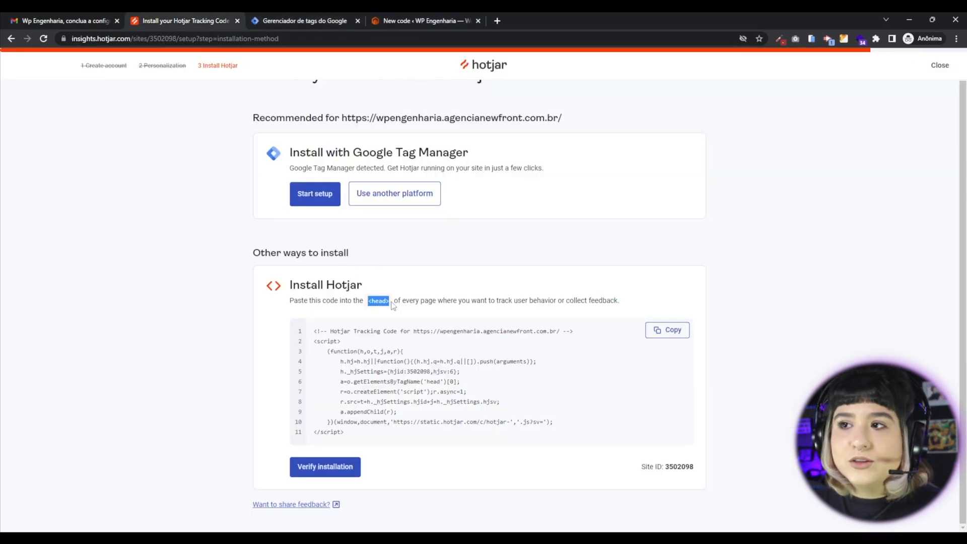
{"action": "left_click", "coordinate": [391, 15]}
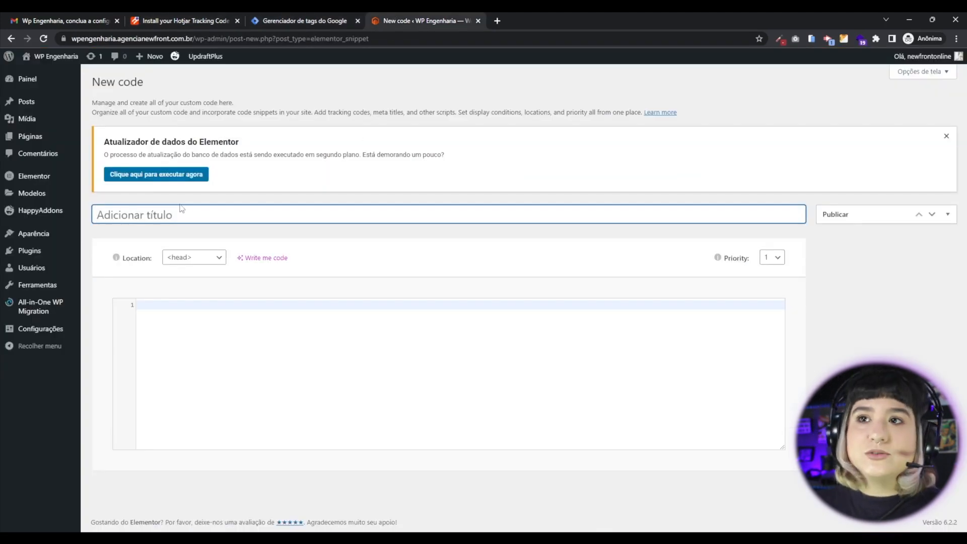
{"action": "type", "text": "Hotjar"}
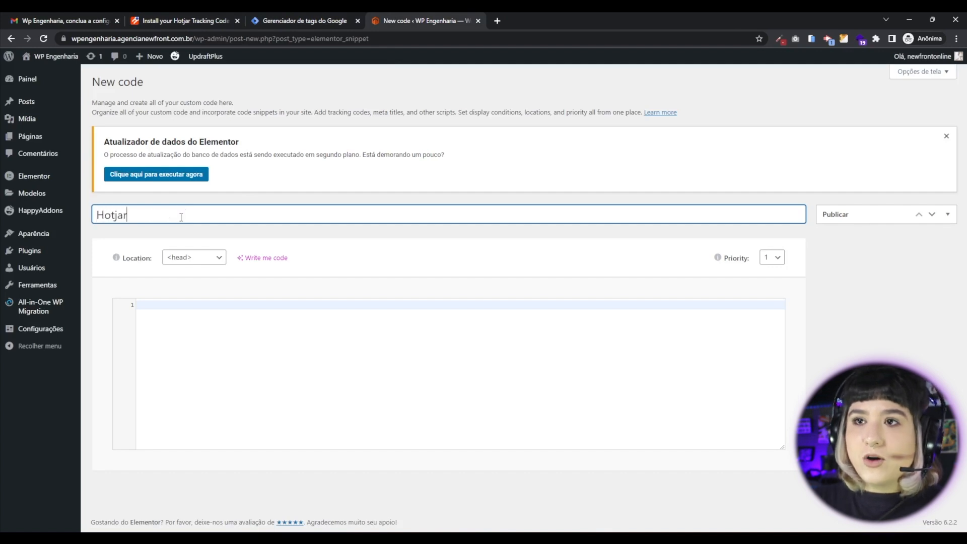
{"action": "left_click", "coordinate": [178, 318]}
{"action": "key", "text": "ctrl+v"}
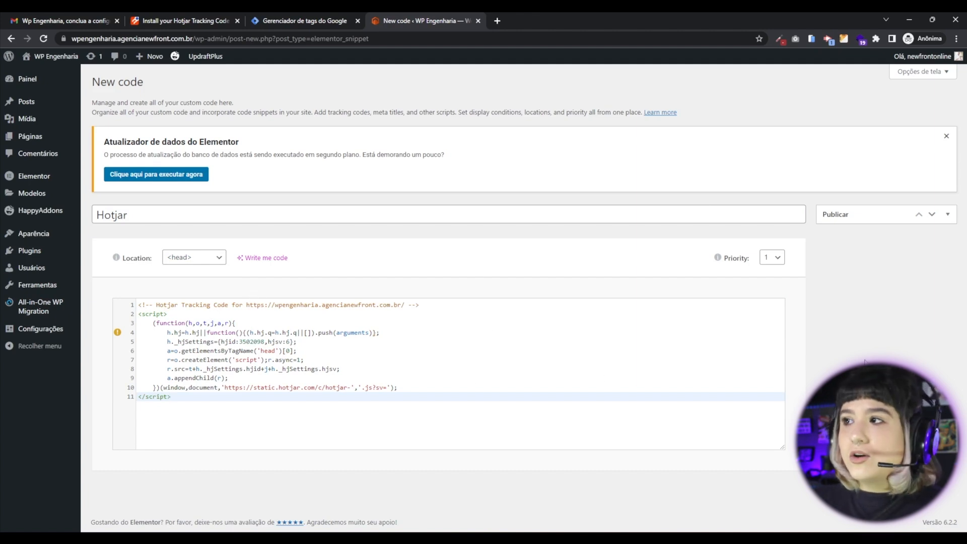
Step: Compare the snippet with Hotjar's installation page, then discard the unsaved snippet and return to the Custom Code list
{"action": "left_click", "coordinate": [202, 19]}
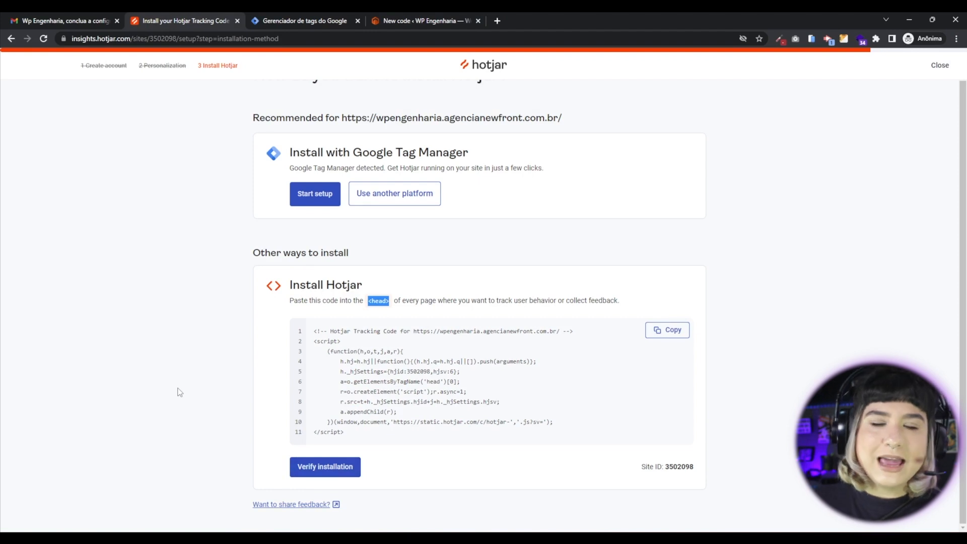
{"action": "left_click", "coordinate": [377, 17]}
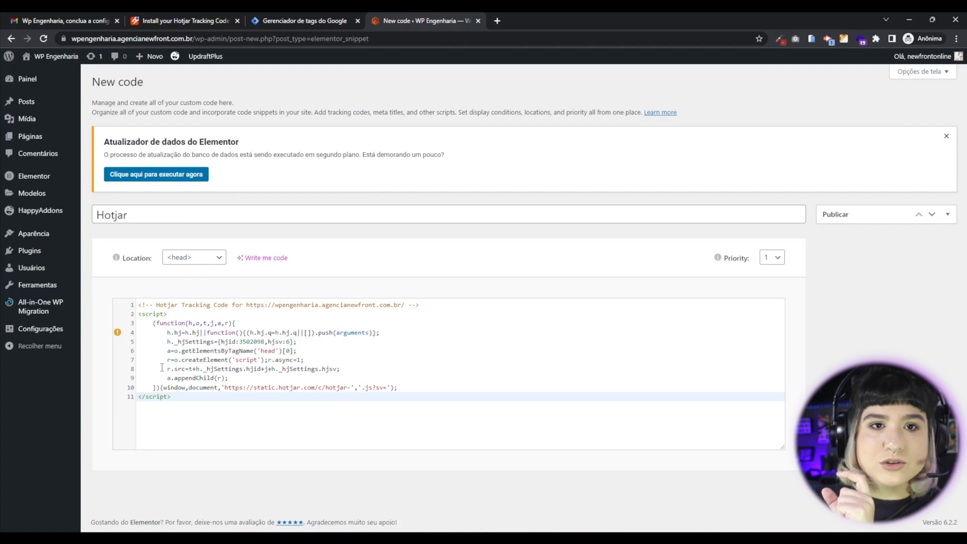
{"action": "left_click", "coordinate": [177, 20]}
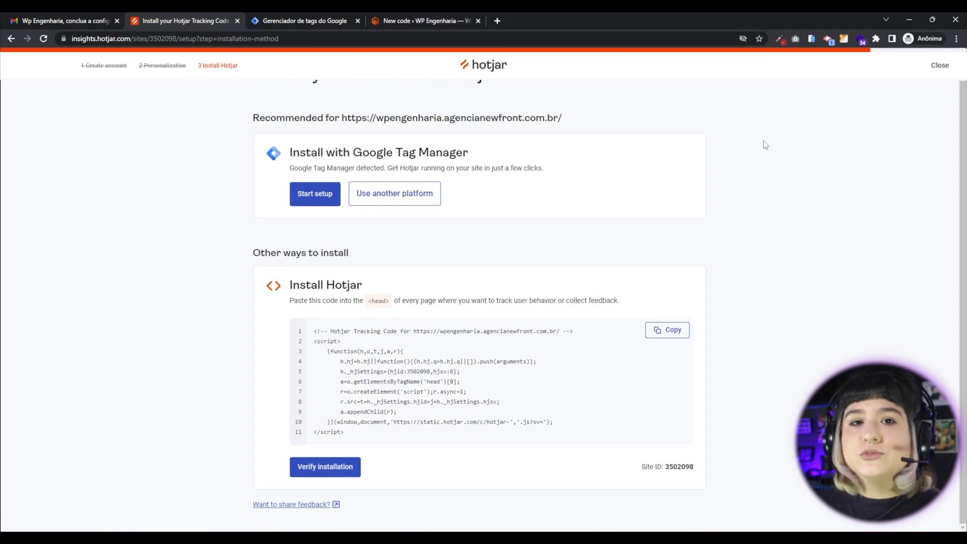
{"action": "left_click", "coordinate": [408, 14]}
{"action": "key", "text": "F5"}
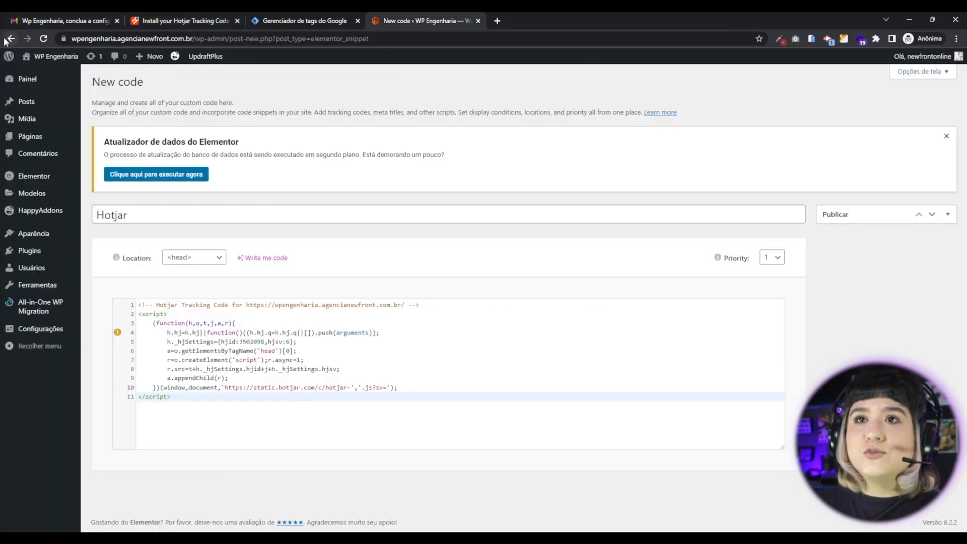
{"action": "key", "text": "Return"}
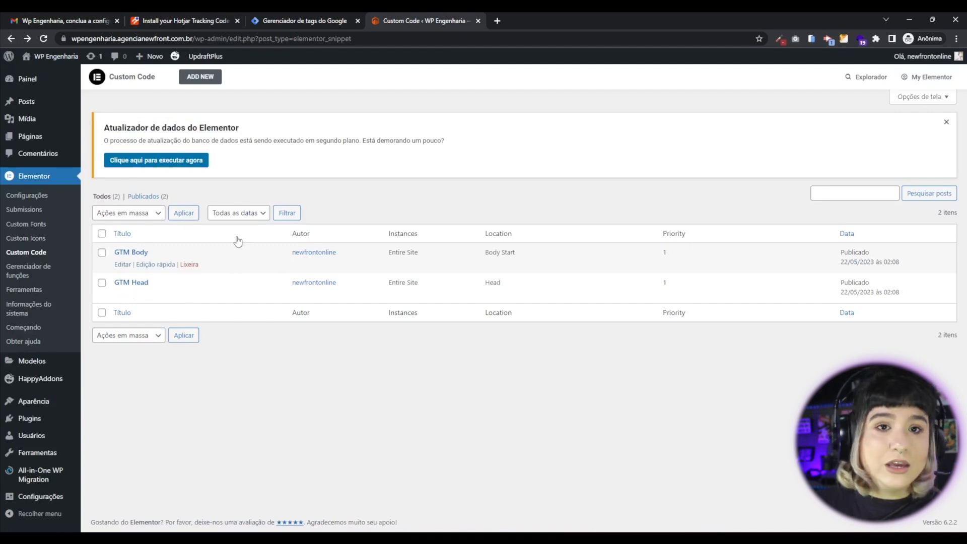
Step: Review the Google Tag Manager workspace and the YouTube tutorial on installing it in WordPress, then return to Hotjar's installation page
{"action": "left_click", "coordinate": [291, 20]}
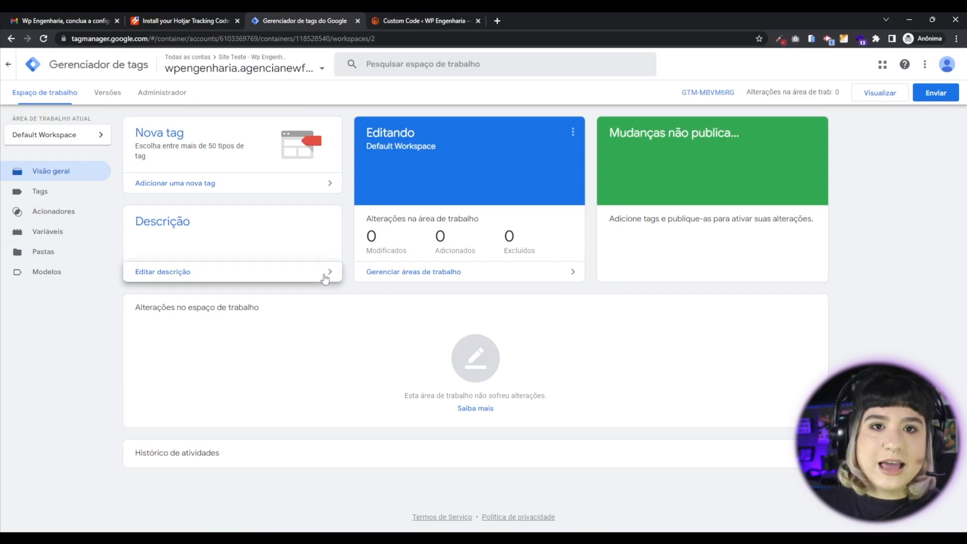
{"action": "left_click", "coordinate": [212, 19]}
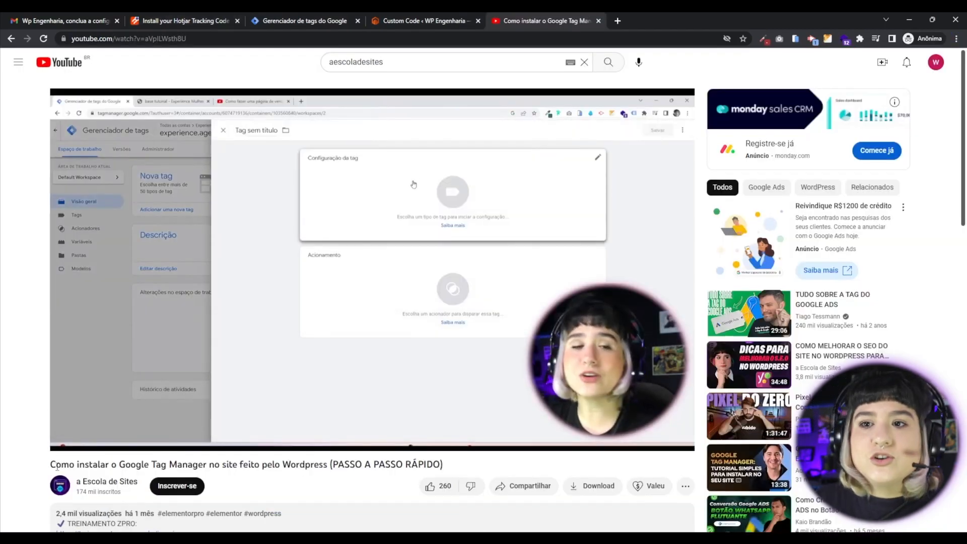
{"action": "left_click_drag", "start_coordinate": [52, 464], "coordinate": [346, 464]}
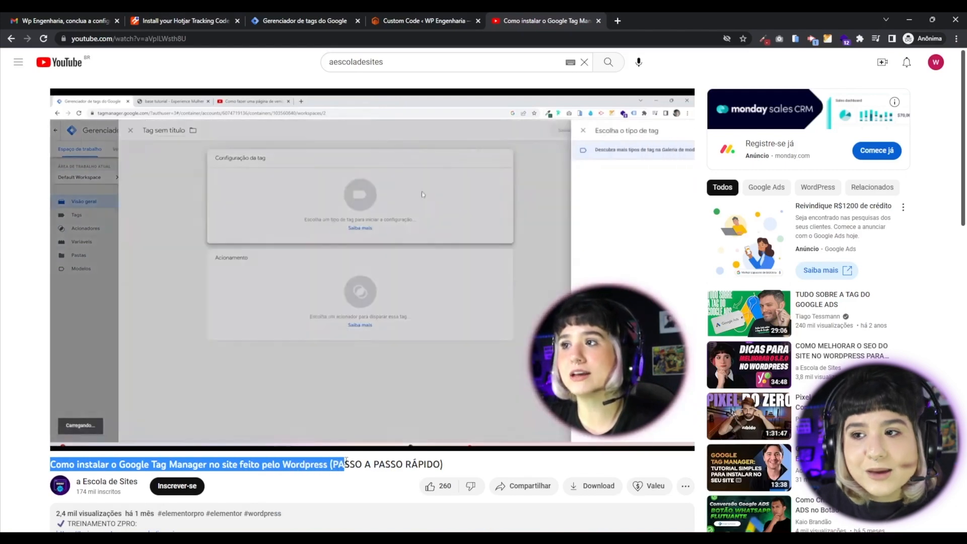
{"action": "left_click", "coordinate": [299, 488]}
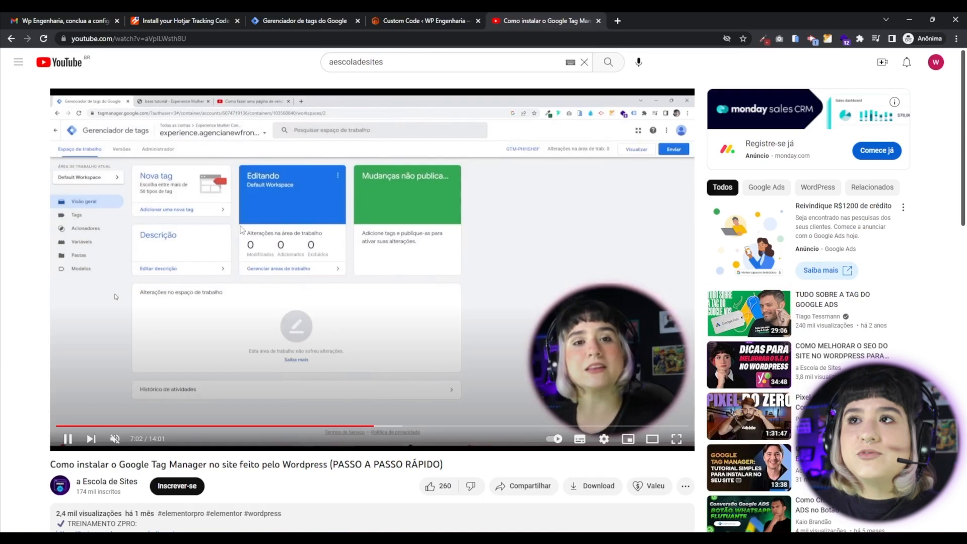
{"action": "left_click", "coordinate": [242, 229]}
{"action": "left_click", "coordinate": [186, 21]}
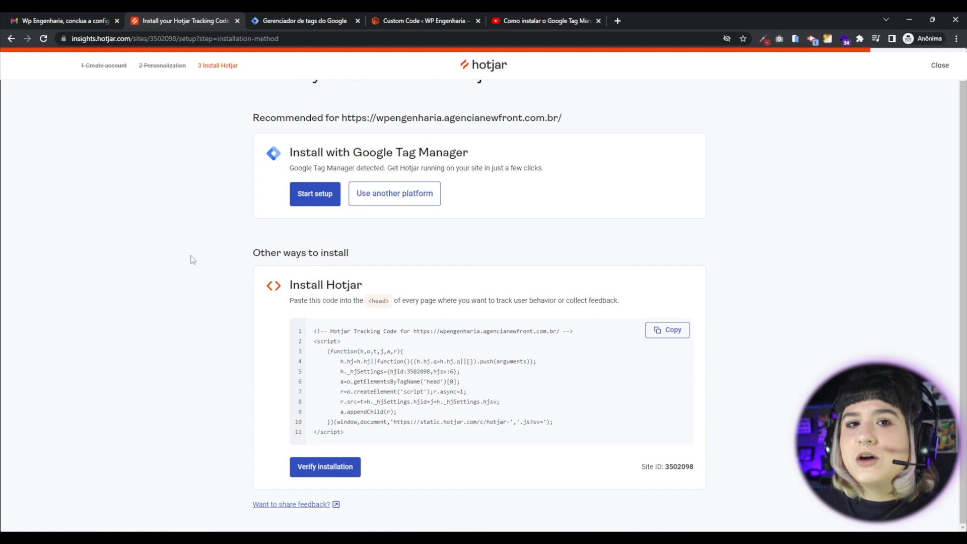
{"action": "left_click", "coordinate": [598, 21]}
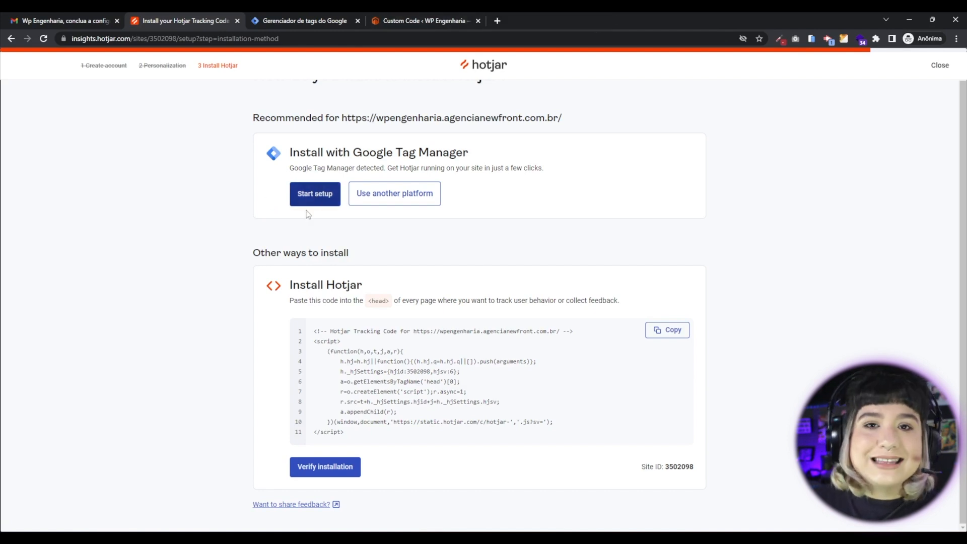
Step: Start the Google Tag Manager setup and authorize Hotjar with the site's Google account, granting all three requested permissions
{"action": "left_click", "coordinate": [313, 195]}
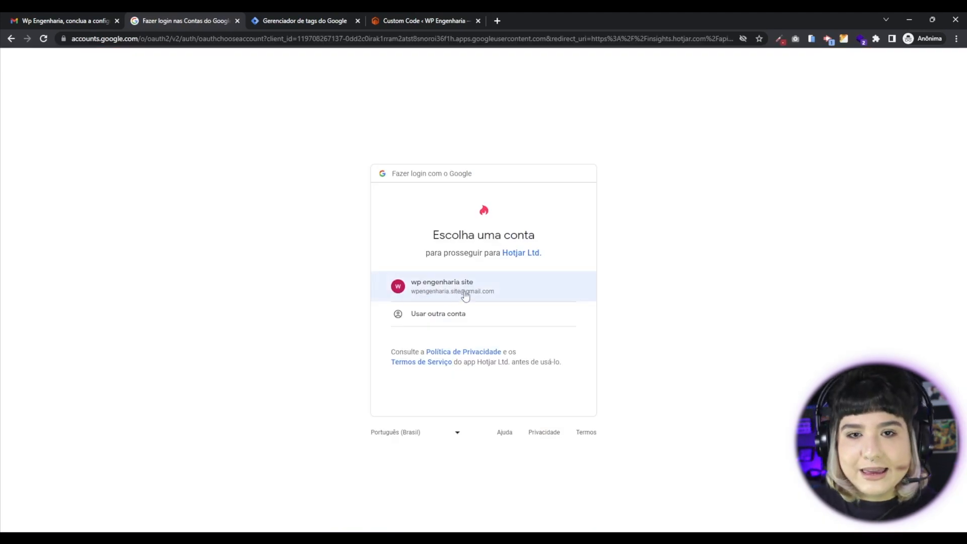
{"action": "left_click", "coordinate": [440, 288]}
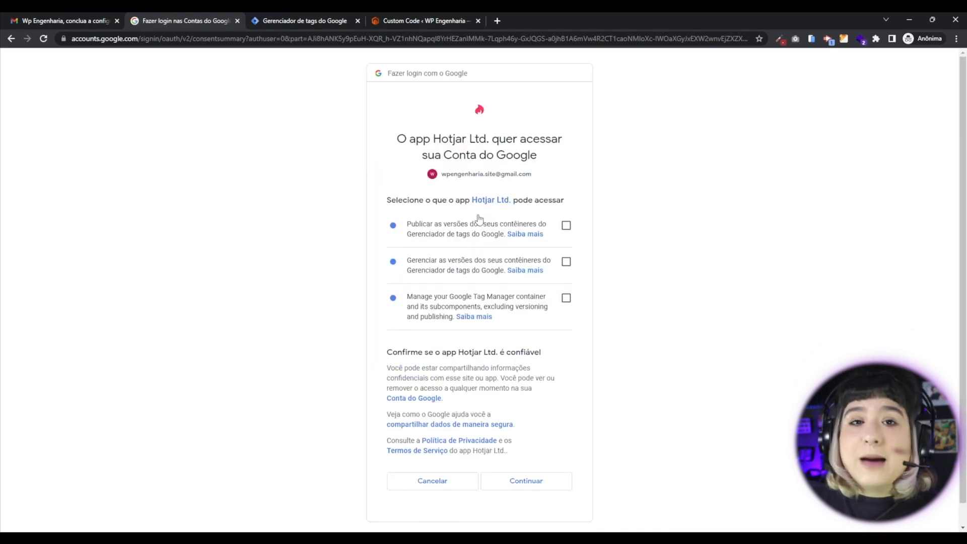
{"action": "left_click", "coordinate": [566, 227]}
{"action": "left_click", "coordinate": [567, 262]}
{"action": "left_click", "coordinate": [566, 298]}
{"action": "scroll", "coordinate": [504, 459], "scroll_direction": "down", "scroll_amount": 1}
{"action": "left_click", "coordinate": [526, 466]}
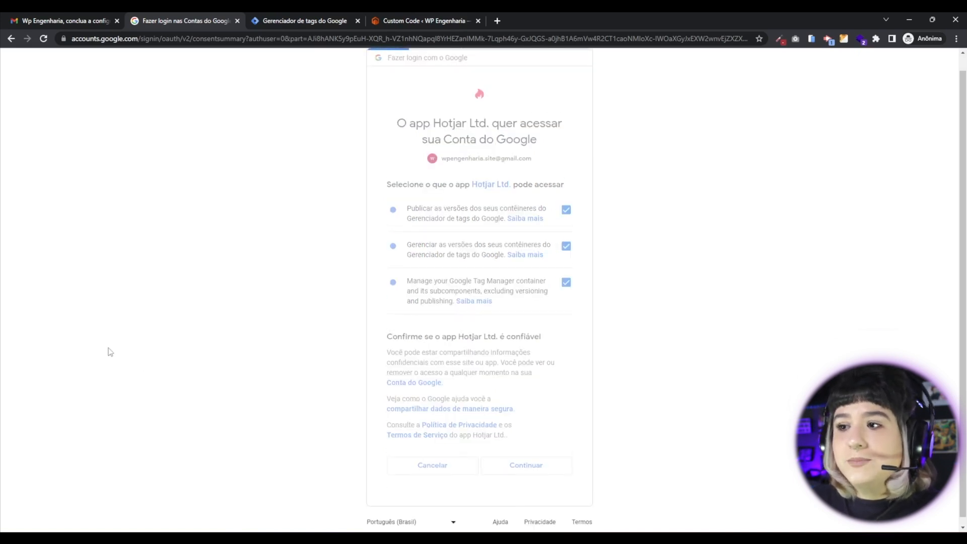
Step: Create and publish the Hotjar tag in the wpengenharia.agencianewfront.com.br container of the Site Teste - Wp Engenharia account
{"action": "left_click", "coordinate": [319, 292]}
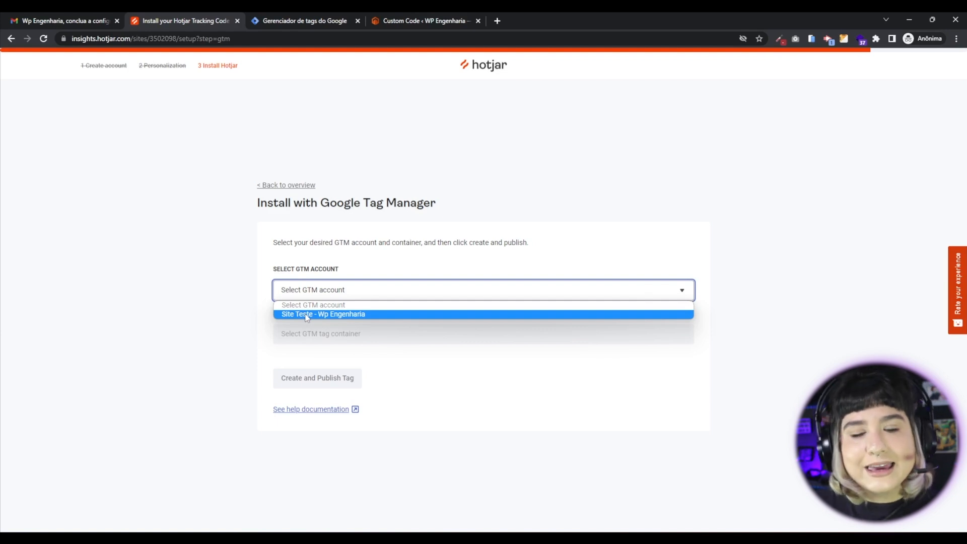
{"action": "left_click", "coordinate": [335, 316]}
{"action": "left_click", "coordinate": [155, 313]}
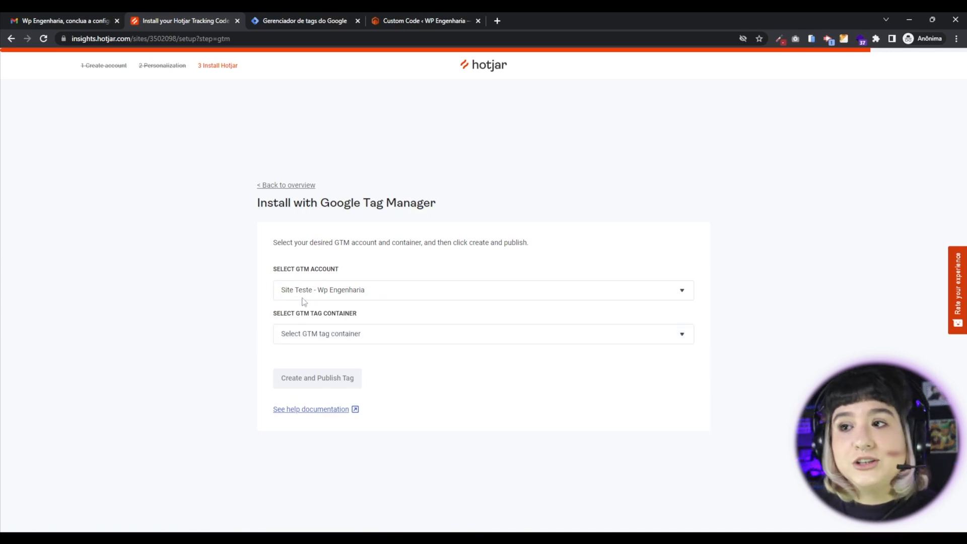
{"action": "left_click", "coordinate": [362, 335]}
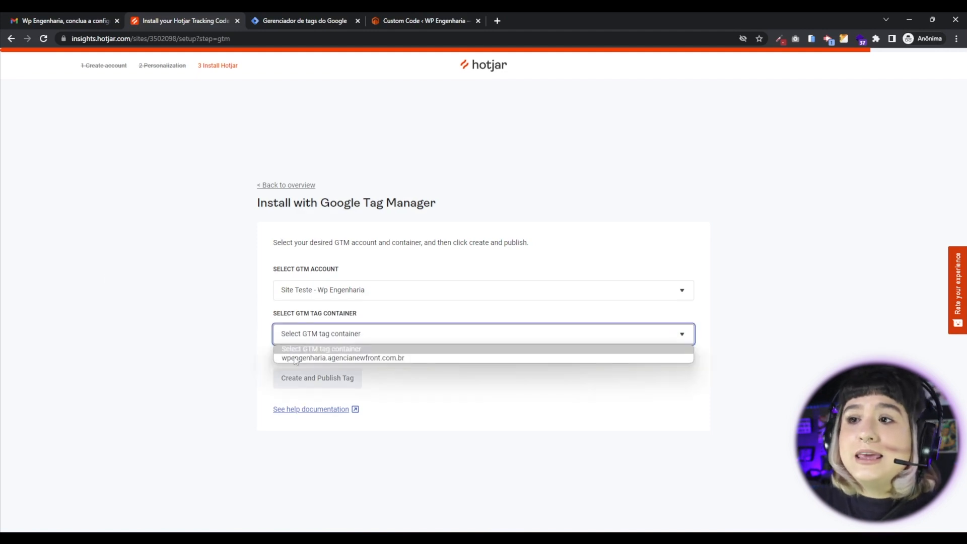
{"action": "left_click", "coordinate": [354, 358]}
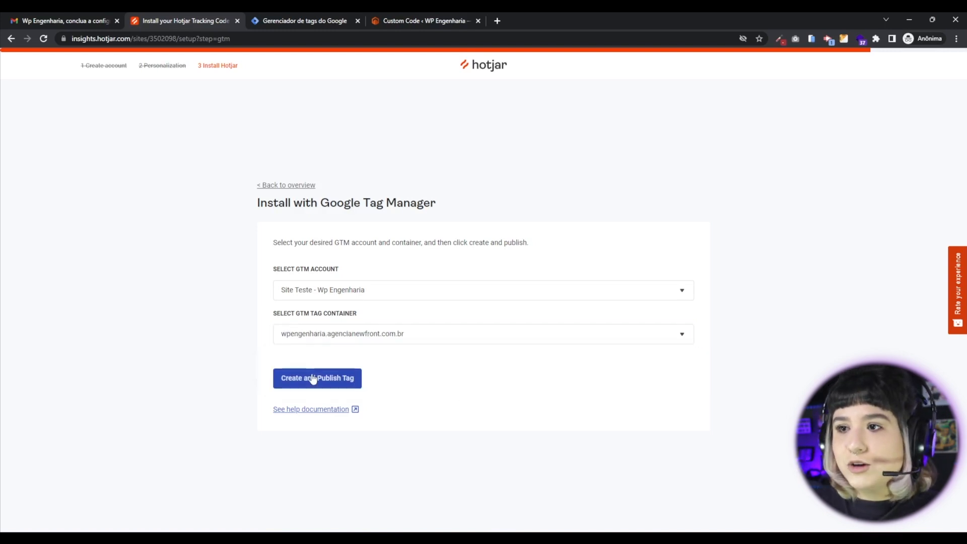
{"action": "left_click", "coordinate": [310, 379]}
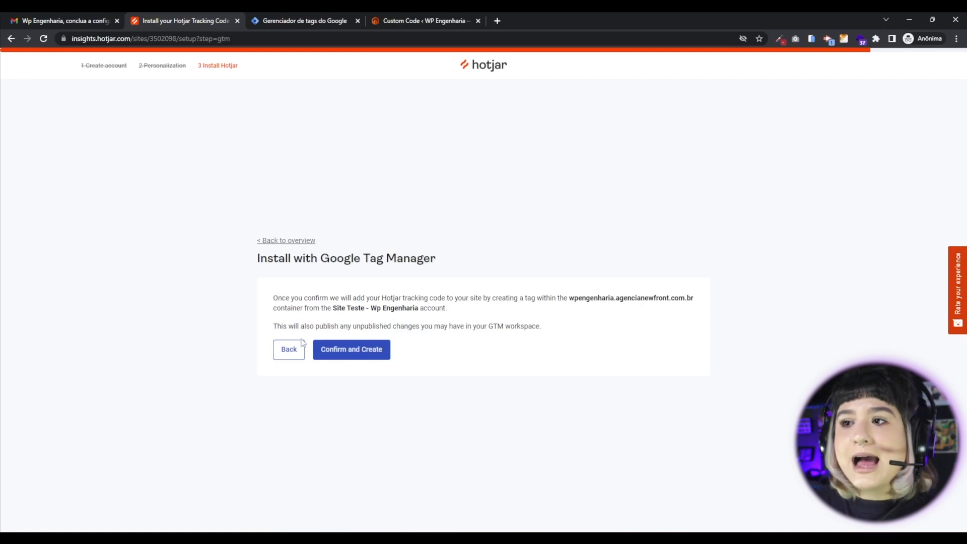
{"action": "left_click", "coordinate": [354, 351]}
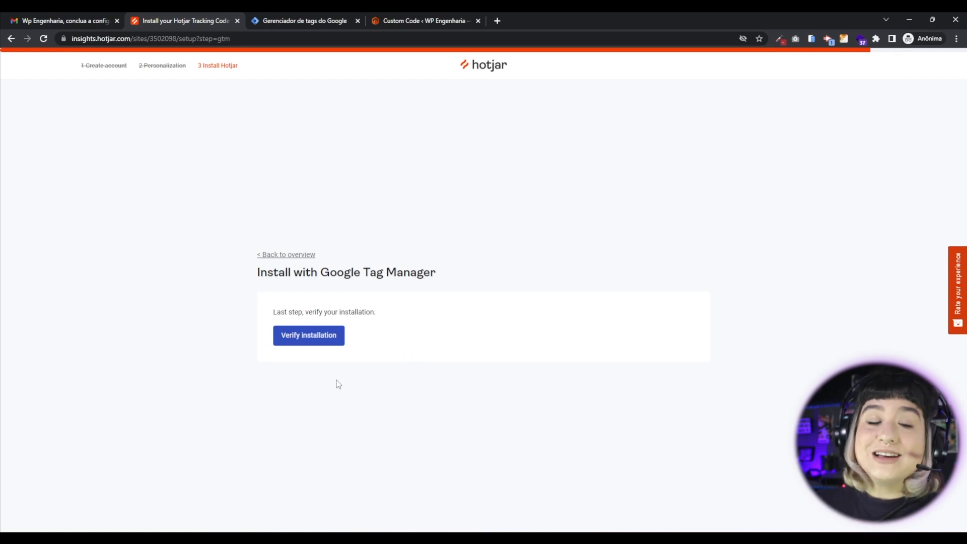
{"action": "left_click", "coordinate": [303, 338]}
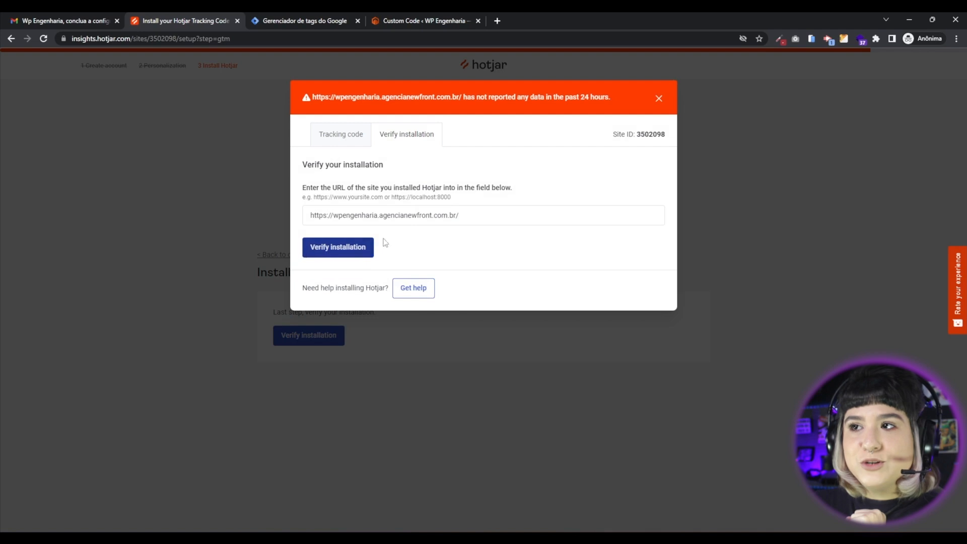
{"action": "left_click", "coordinate": [333, 254]}
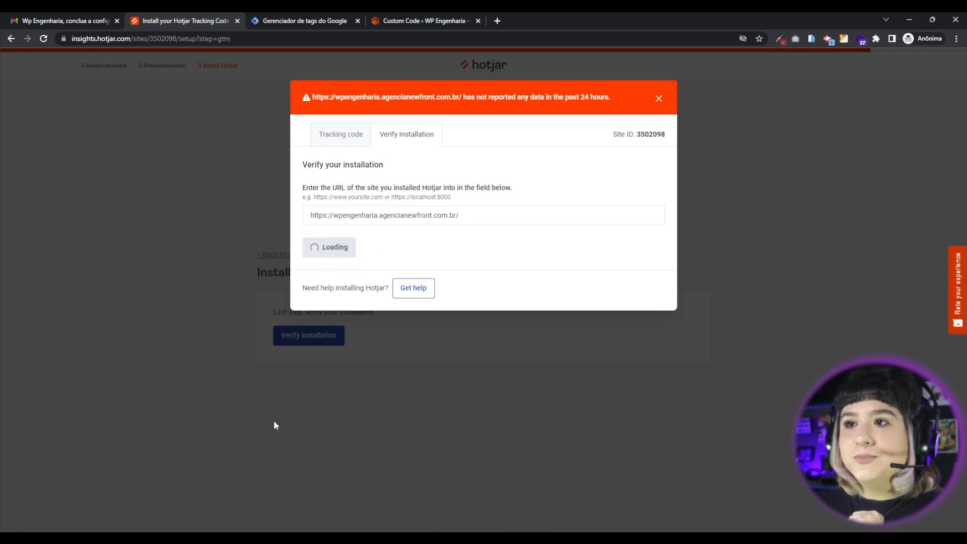
{"action": "left_click_drag", "start_coordinate": [156, 339], "coordinate": [199, 214]}
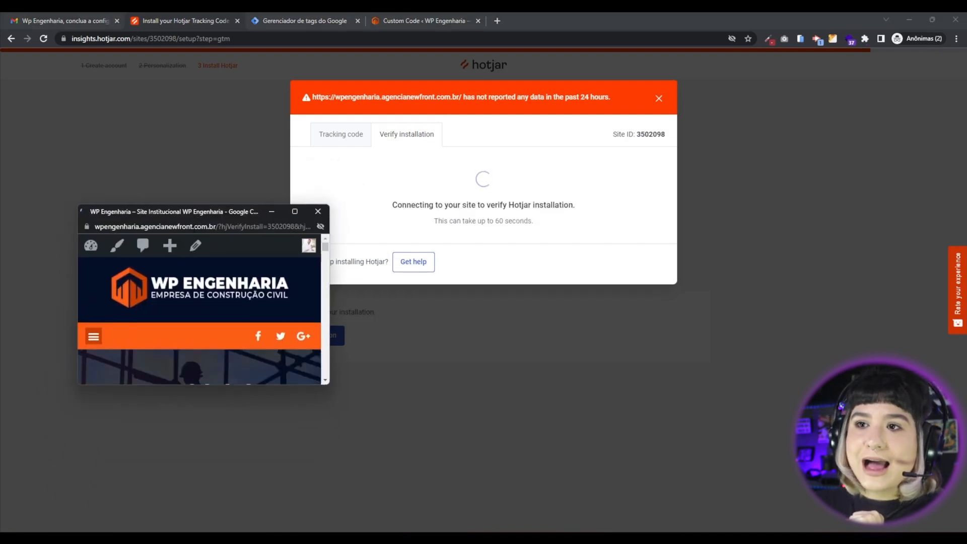
{"action": "left_click", "coordinate": [484, 237]}
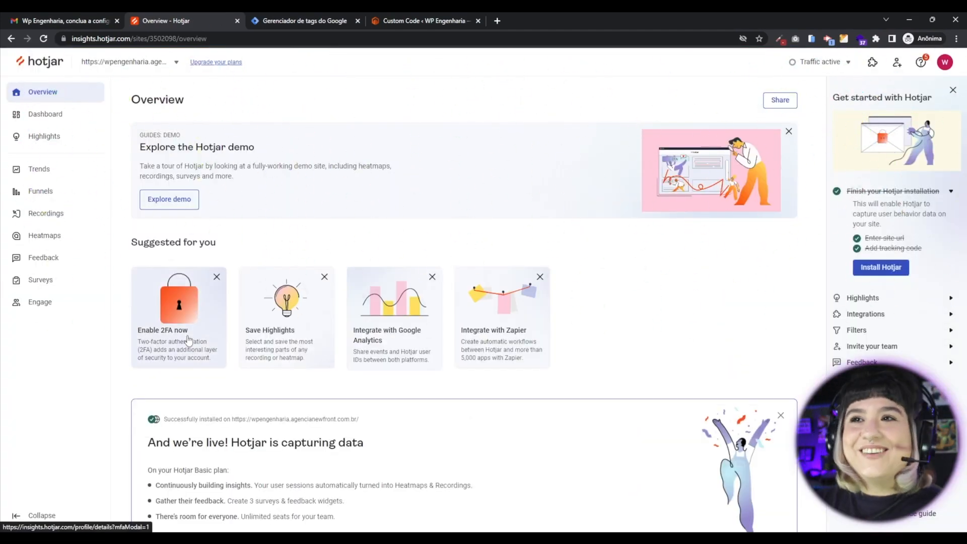
Step: Switch to Google Tag Manager, reload the workspace and check its tag list for the Hotjar tag
{"action": "left_click", "coordinate": [319, 19]}
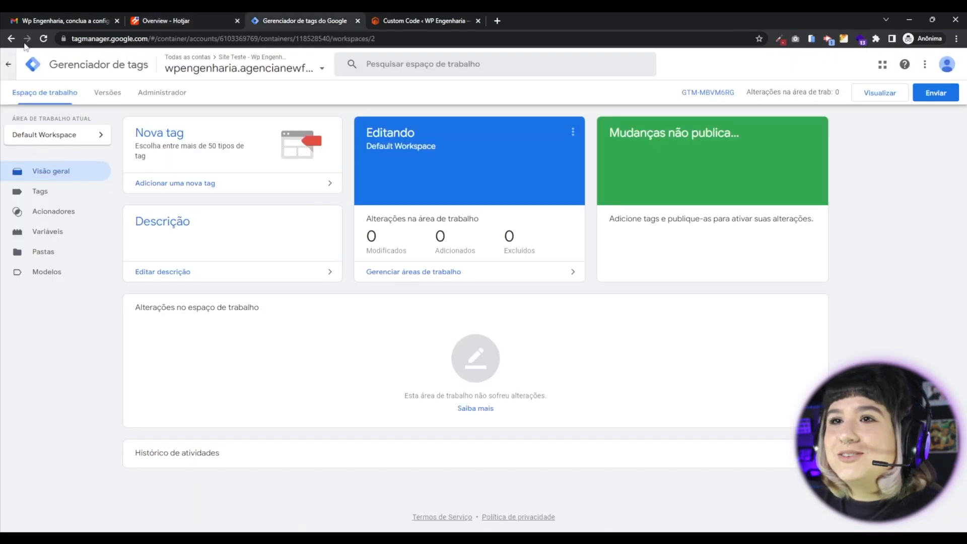
{"action": "key", "text": "F5"}
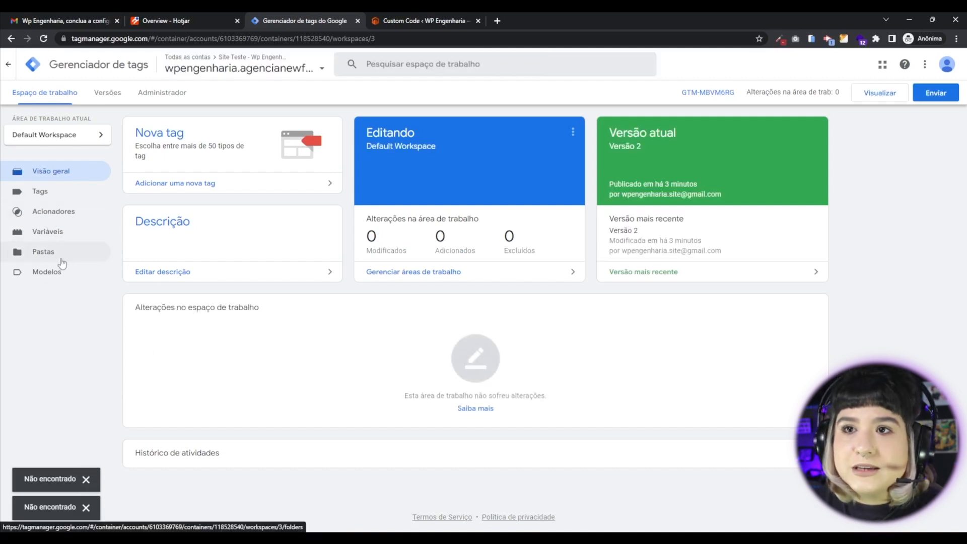
{"action": "left_click", "coordinate": [42, 195]}
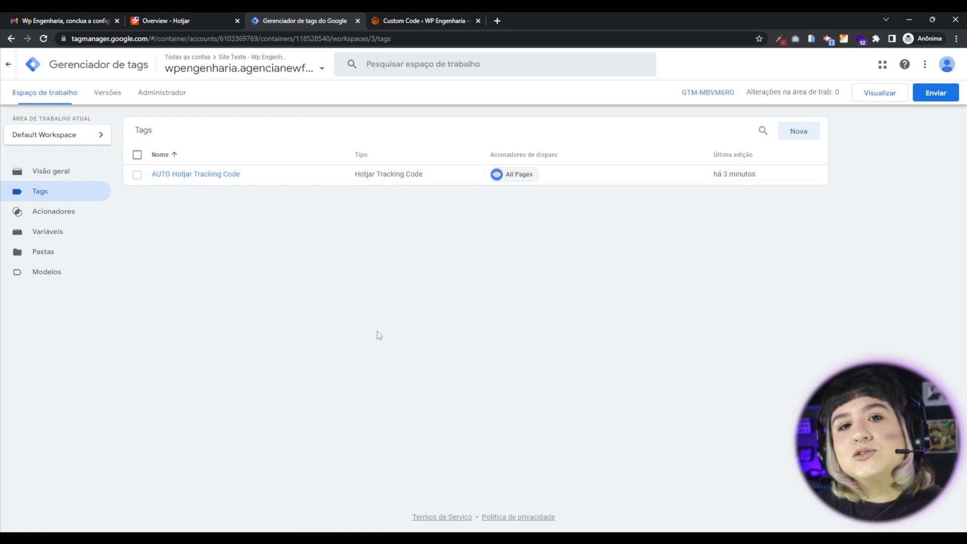
Step: Return to the Hotjar overview and open the organizations and sites list to check the WP Engenharia site's tracking status
{"action": "left_click", "coordinate": [175, 20]}
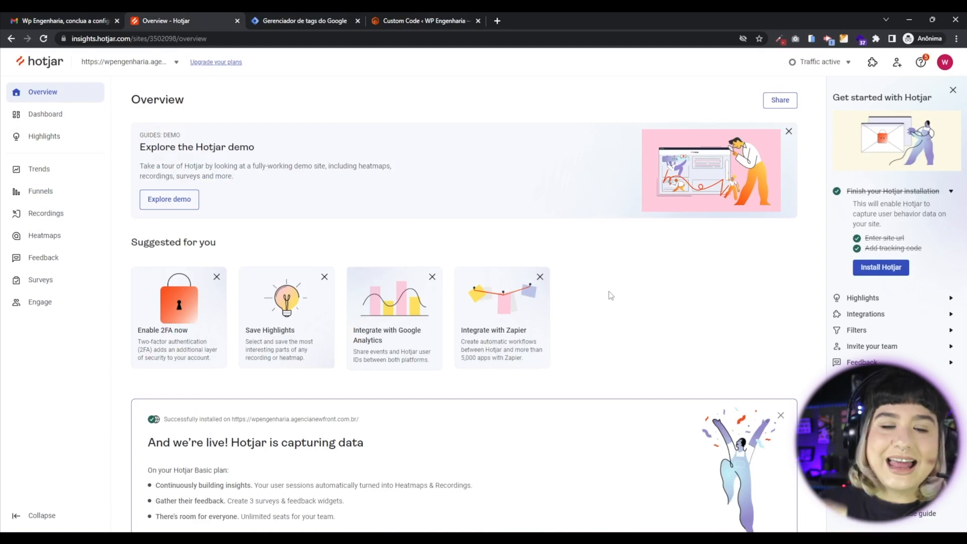
{"action": "left_click", "coordinate": [48, 19]}
{"action": "left_click", "coordinate": [139, 20]}
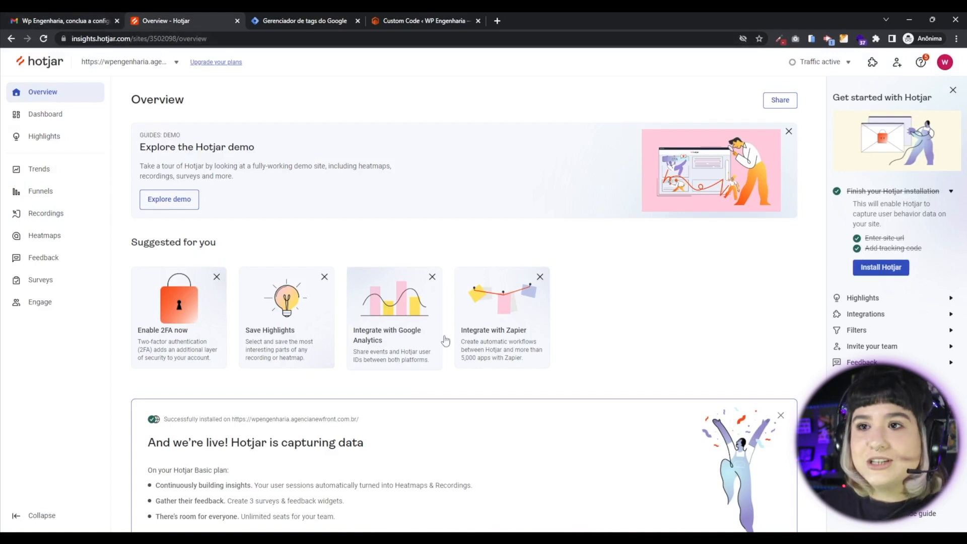
{"action": "scroll", "coordinate": [627, 367], "scroll_direction": "down", "scroll_amount": 2}
{"action": "scroll", "coordinate": [577, 369], "scroll_direction": "up", "scroll_amount": 2}
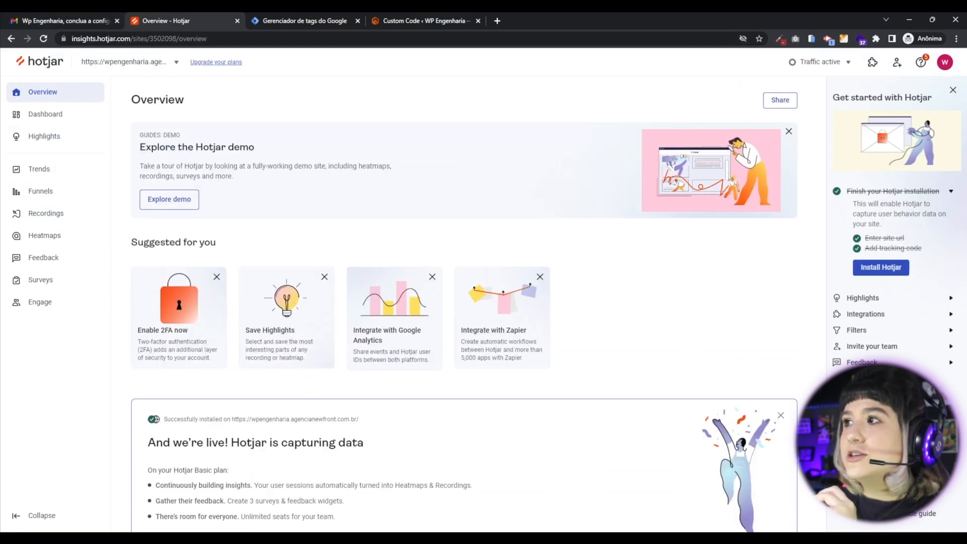
{"action": "left_click", "coordinate": [945, 65]}
{"action": "left_click", "coordinate": [863, 187]}
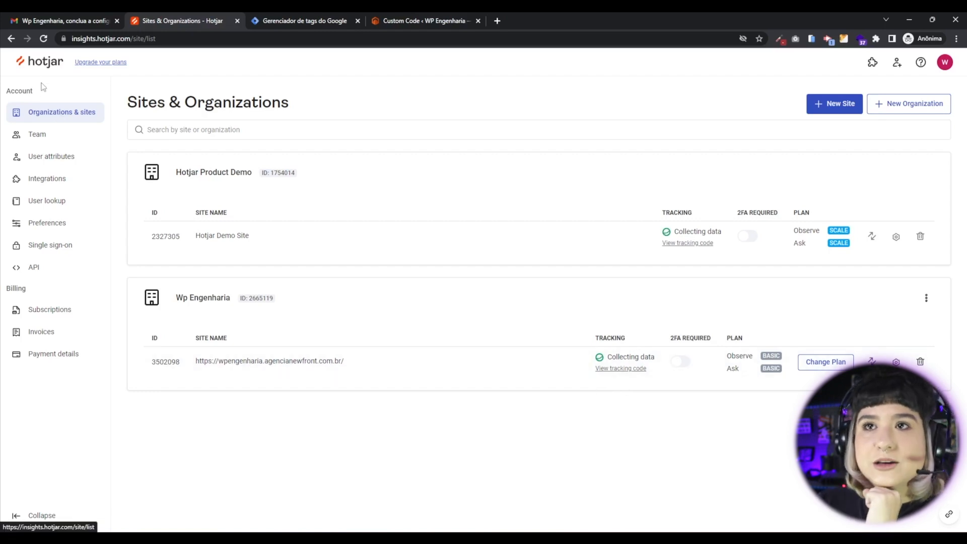
Step: Open the WP Engenharia site's overview and look through its suggestions and feature cards
{"action": "left_click", "coordinate": [27, 68]}
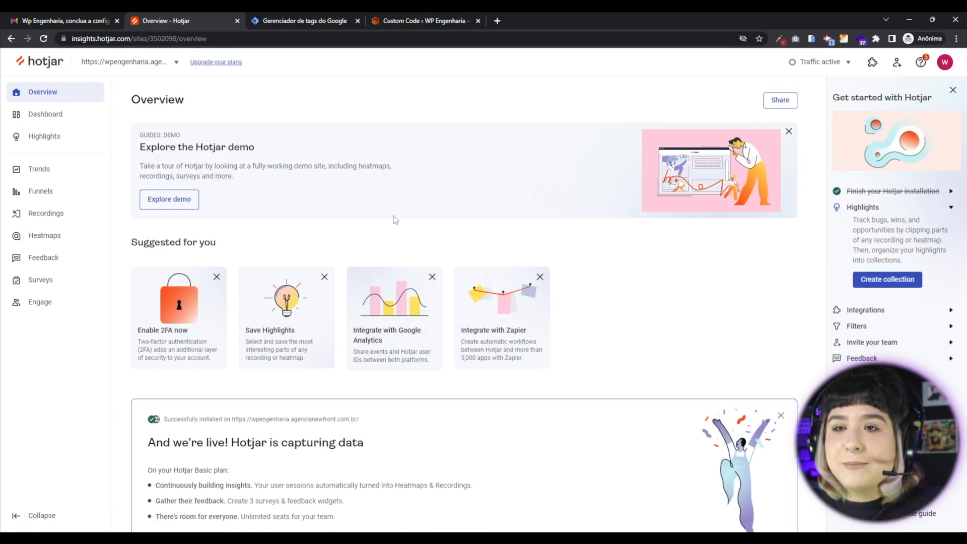
{"action": "scroll", "coordinate": [607, 328], "scroll_direction": "down", "scroll_amount": 8}
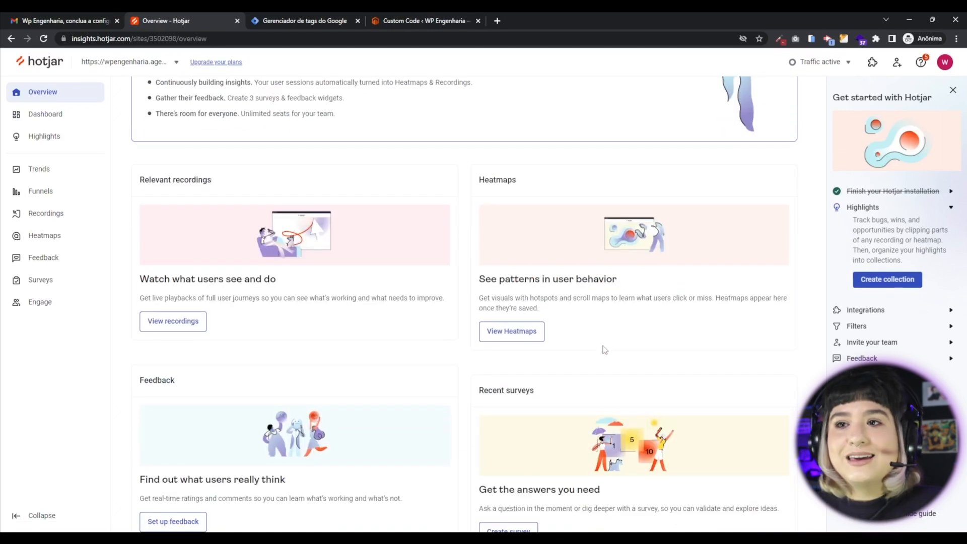
{"action": "scroll", "coordinate": [602, 349], "scroll_direction": "up", "scroll_amount": 8}
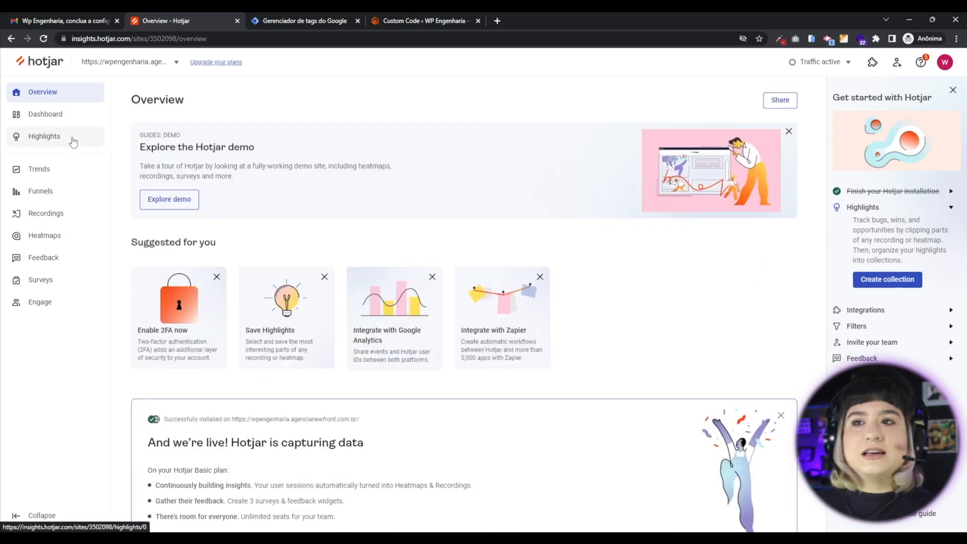
Step: Open the site's dashboard and examine its session, clicks, top pages, feedback and rage click widgets
{"action": "left_click", "coordinate": [51, 119]}
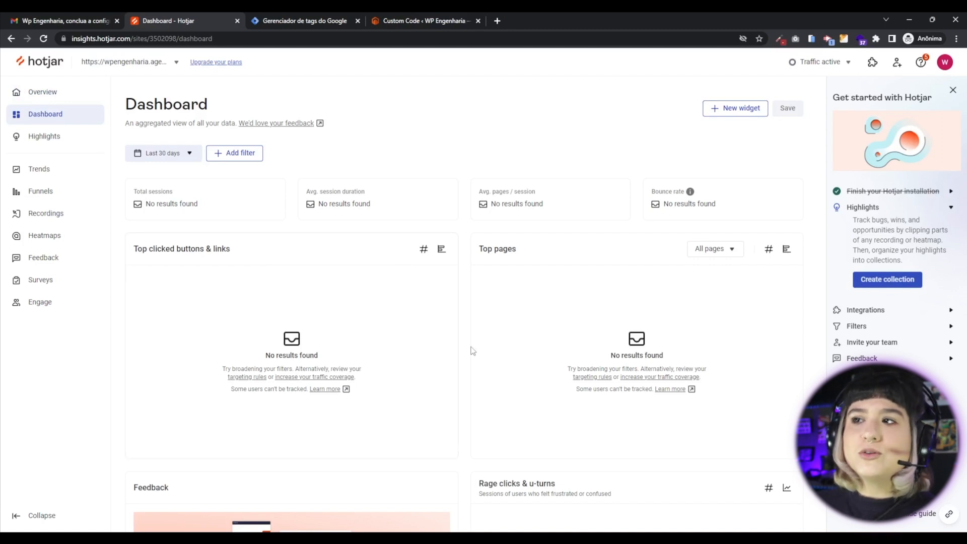
{"action": "scroll", "coordinate": [472, 350], "scroll_direction": "down", "scroll_amount": 3}
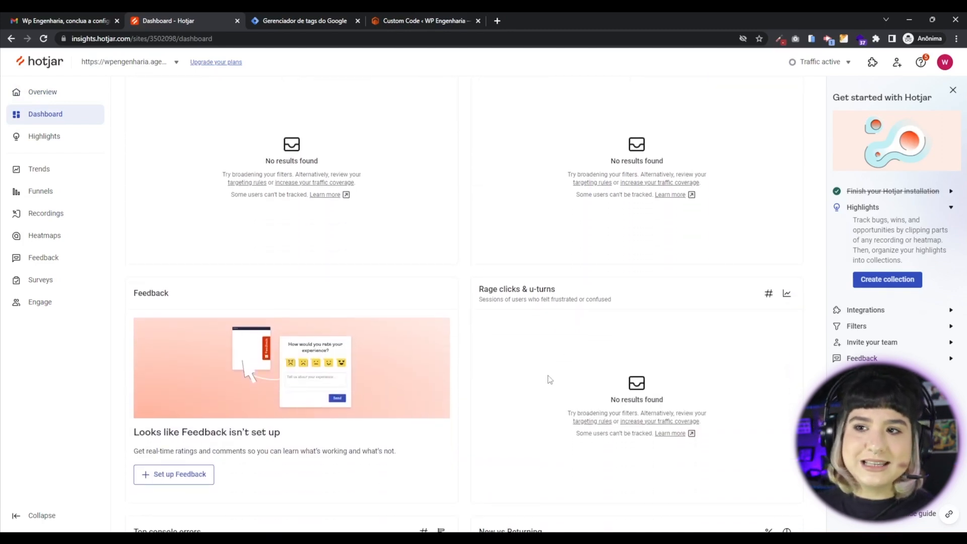
{"action": "scroll", "coordinate": [564, 363], "scroll_direction": "down", "scroll_amount": 1}
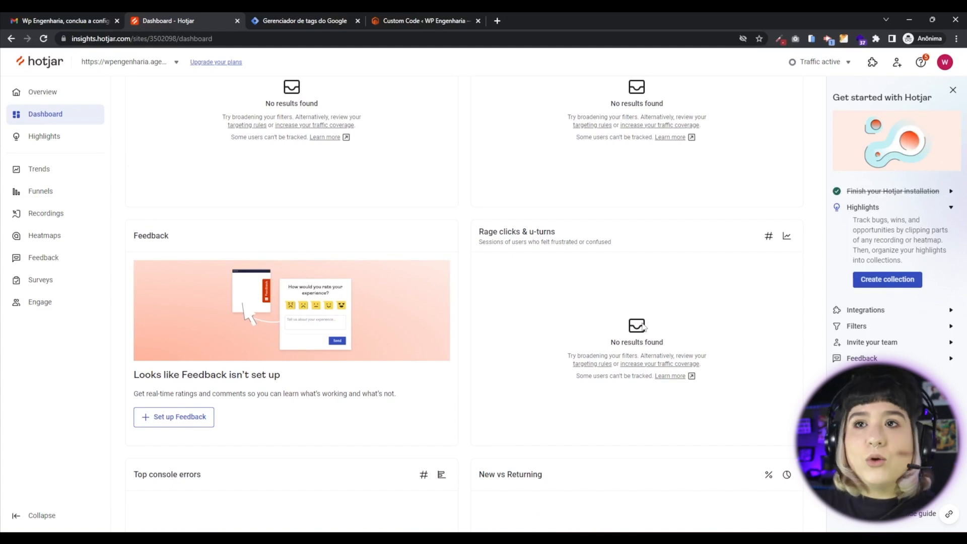
{"action": "scroll", "coordinate": [143, 158], "scroll_direction": "up", "scroll_amount": 4}
Step: Look through the site's Highlights, Trends, Funnels, Recordings, Heatmaps, Feedback and Surveys sections
{"action": "left_click", "coordinate": [45, 136]}
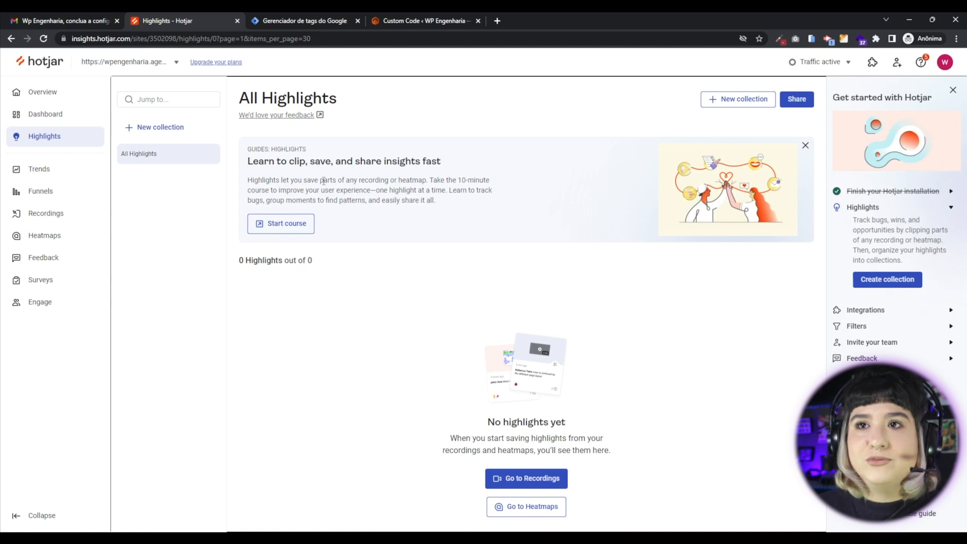
{"action": "left_click", "coordinate": [40, 171]}
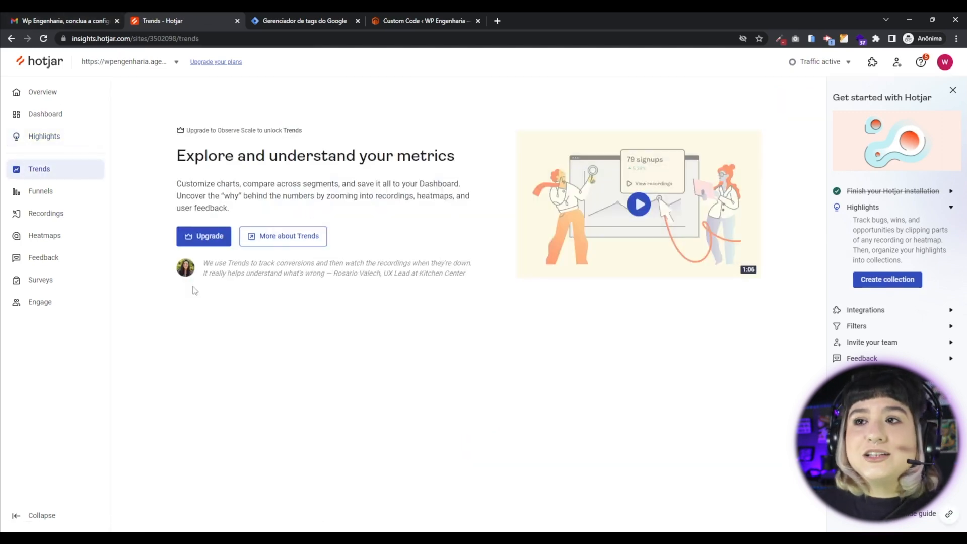
{"action": "left_click", "coordinate": [43, 193]}
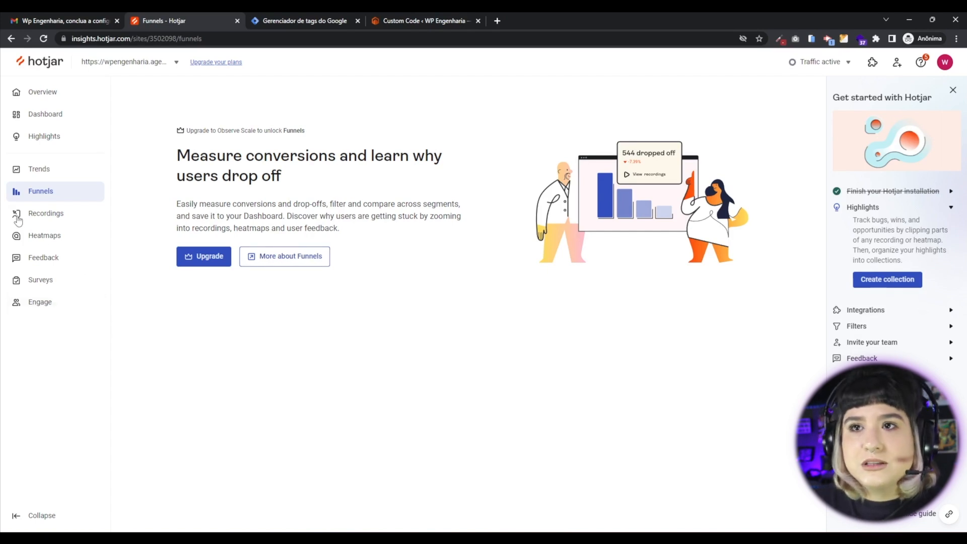
{"action": "left_click", "coordinate": [32, 222]}
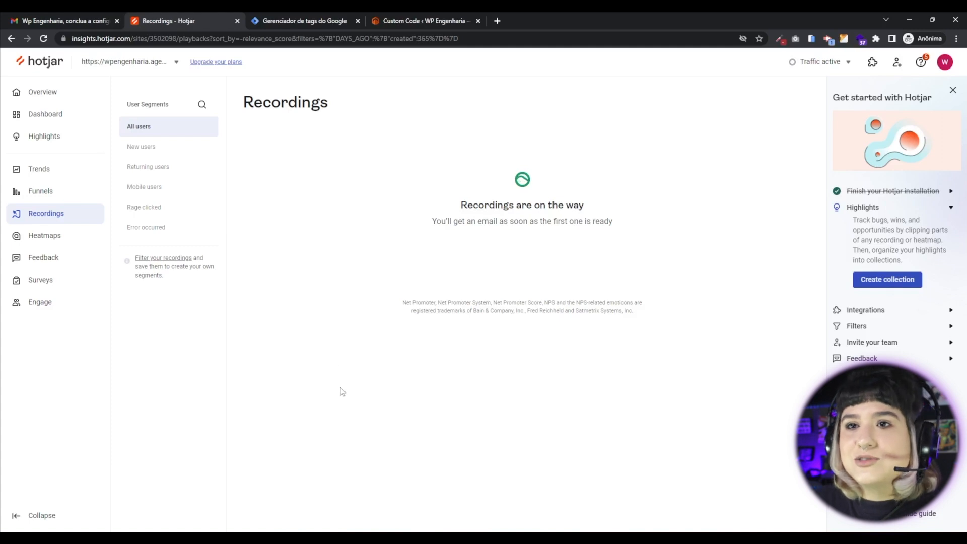
{"action": "left_click", "coordinate": [44, 245]}
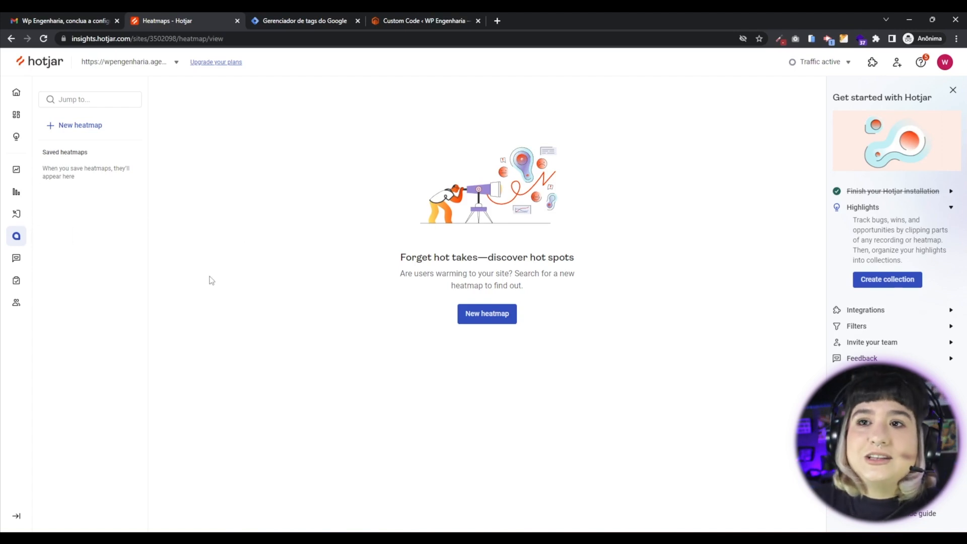
{"action": "left_click", "coordinate": [16, 214]}
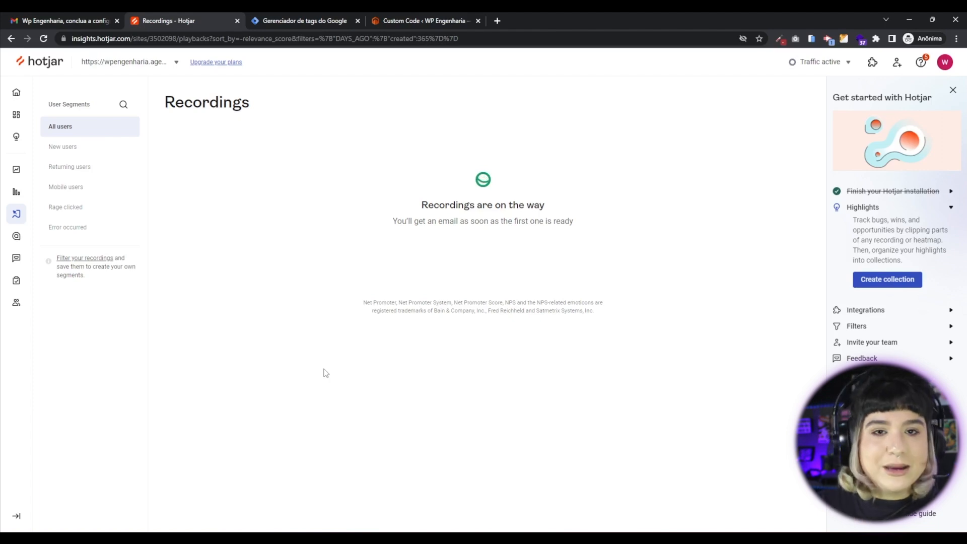
{"action": "left_click", "coordinate": [17, 236]}
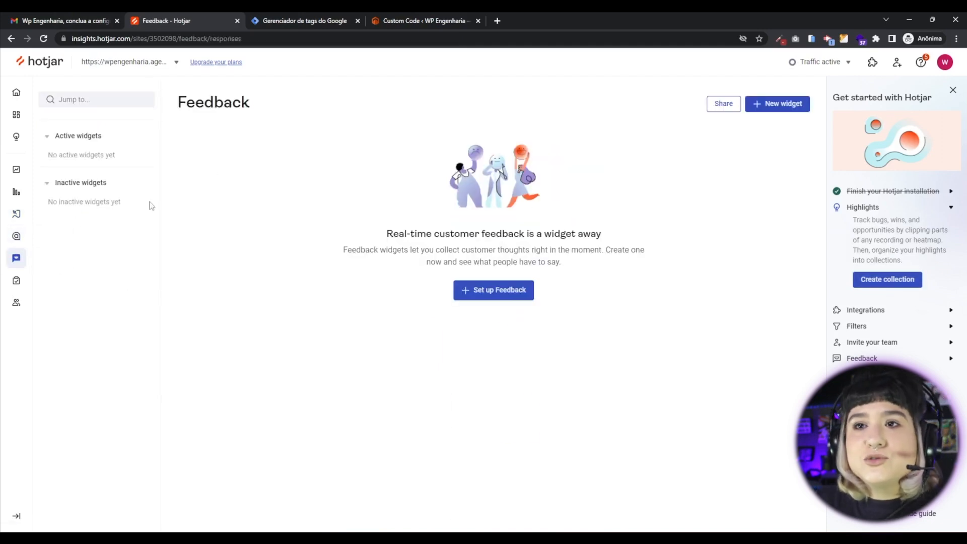
{"action": "left_click", "coordinate": [17, 281]}
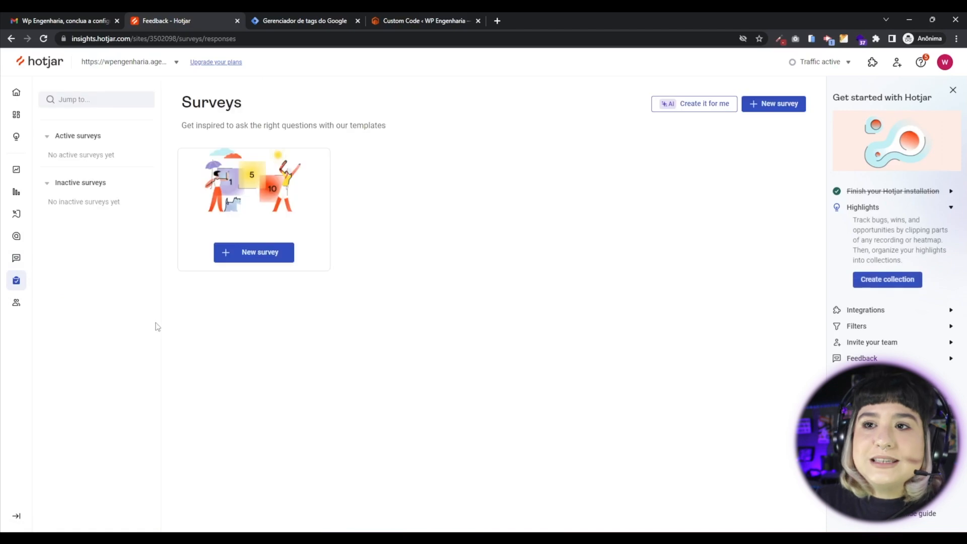
Step: Open the site's recordings and replay the session recorded on 22 May at 10:20
{"action": "left_click", "coordinate": [17, 213]}
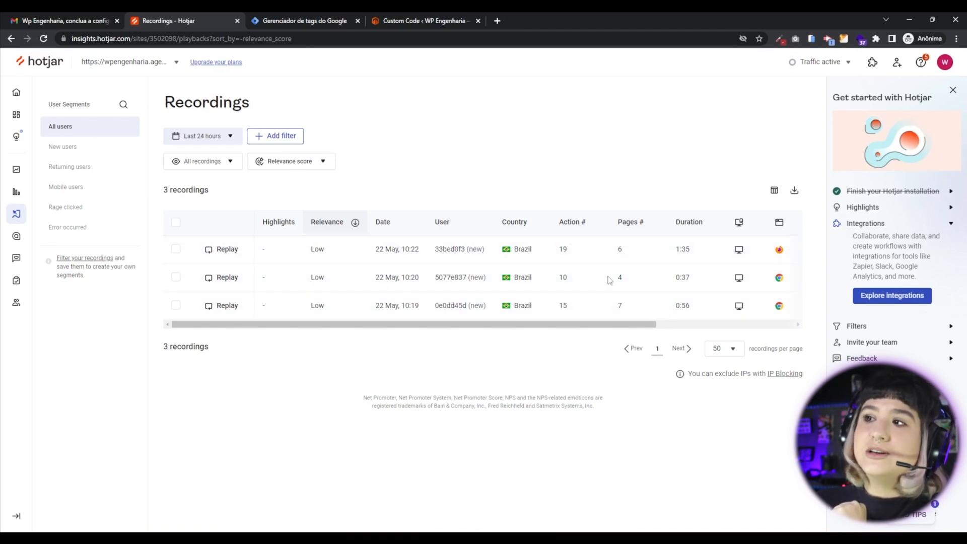
{"action": "left_click", "coordinate": [208, 278]}
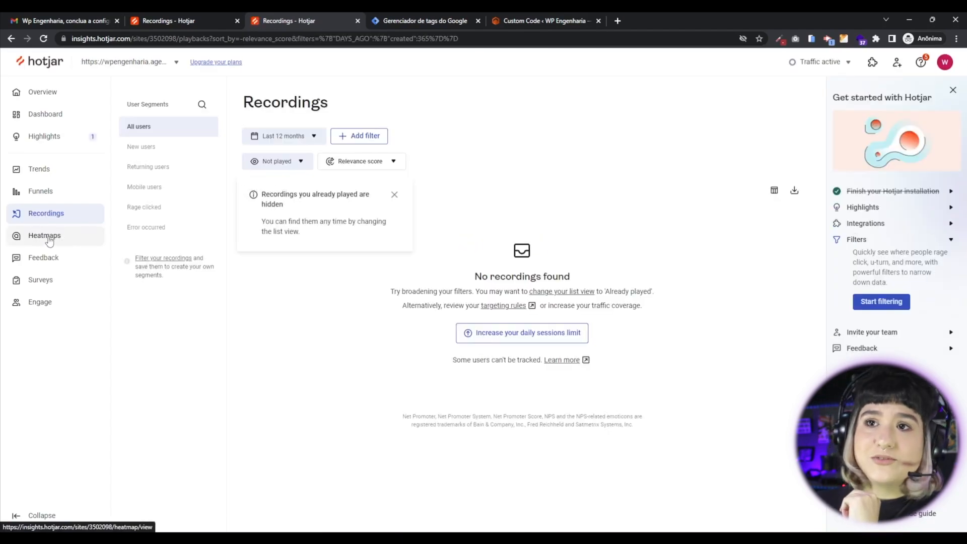
Step: Start a new heatmap and examine its suggested pages and the available URL match conditions
{"action": "left_click", "coordinate": [62, 243]}
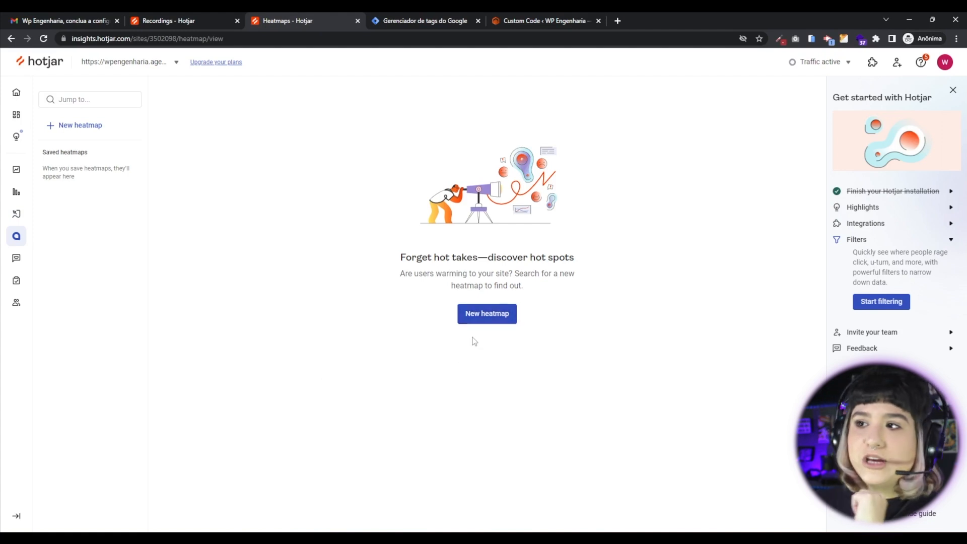
{"action": "left_click", "coordinate": [489, 318]}
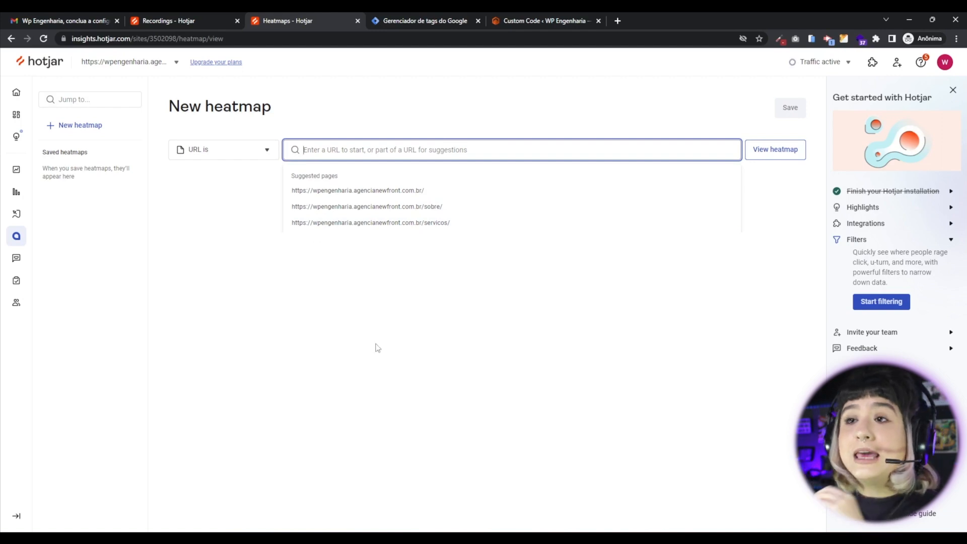
{"action": "left_click", "coordinate": [263, 153]}
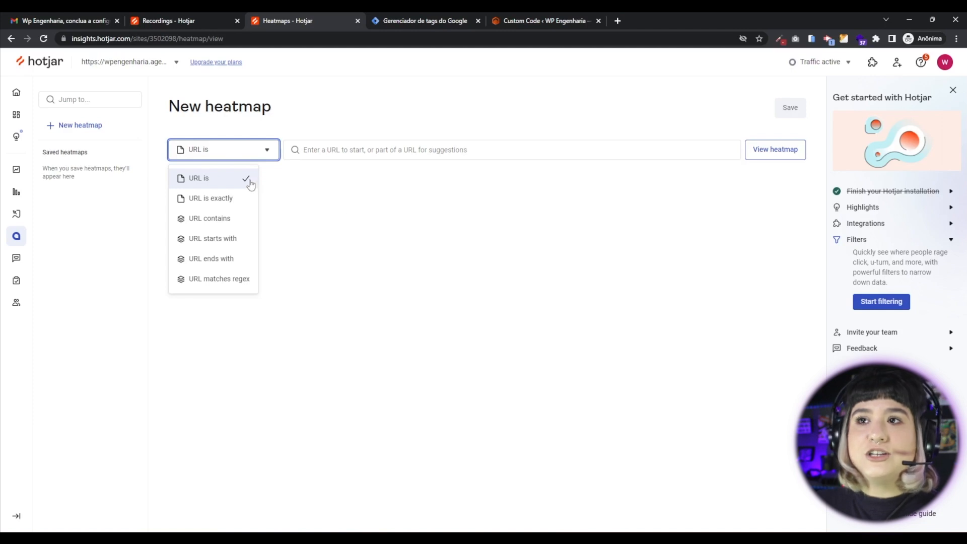
{"action": "left_click", "coordinate": [321, 150]}
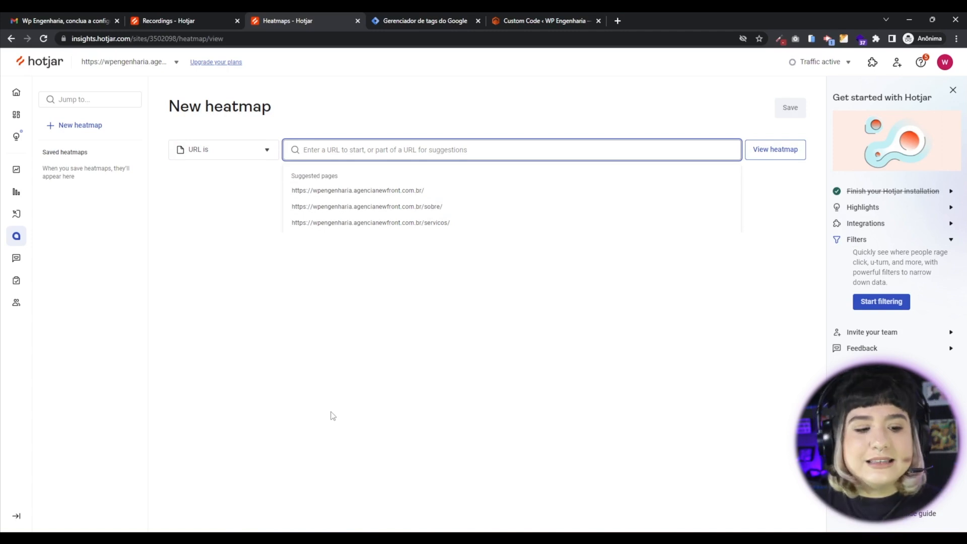
{"action": "left_click", "coordinate": [228, 157]}
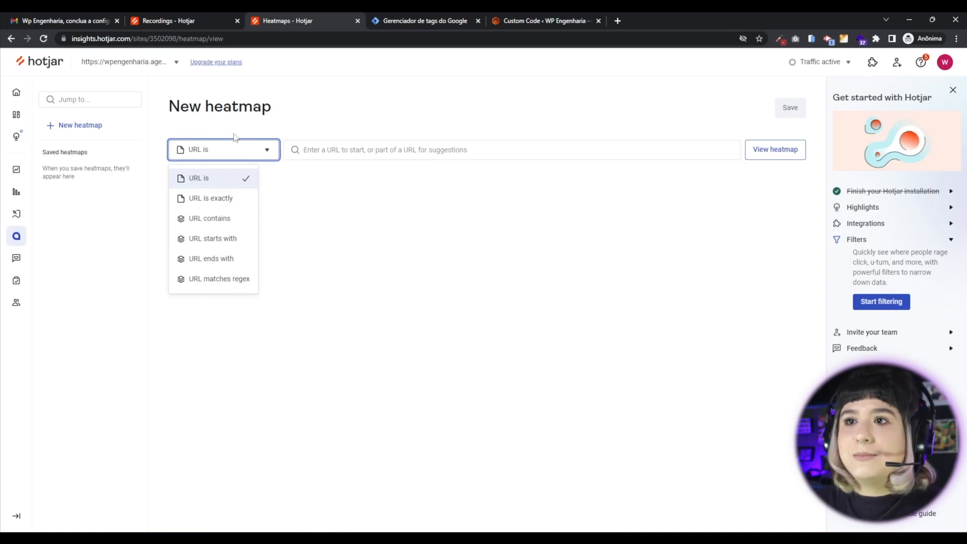
{"action": "left_click", "coordinate": [454, 287]}
Step: Copy the site's base address from the WordPress admin page's URL and return to the new Hotjar heatmap
{"action": "left_click", "coordinate": [528, 18]}
{"action": "left_click_drag", "start_coordinate": [71, 38], "coordinate": [216, 38]}
{"action": "key", "text": "ctrl+c"}
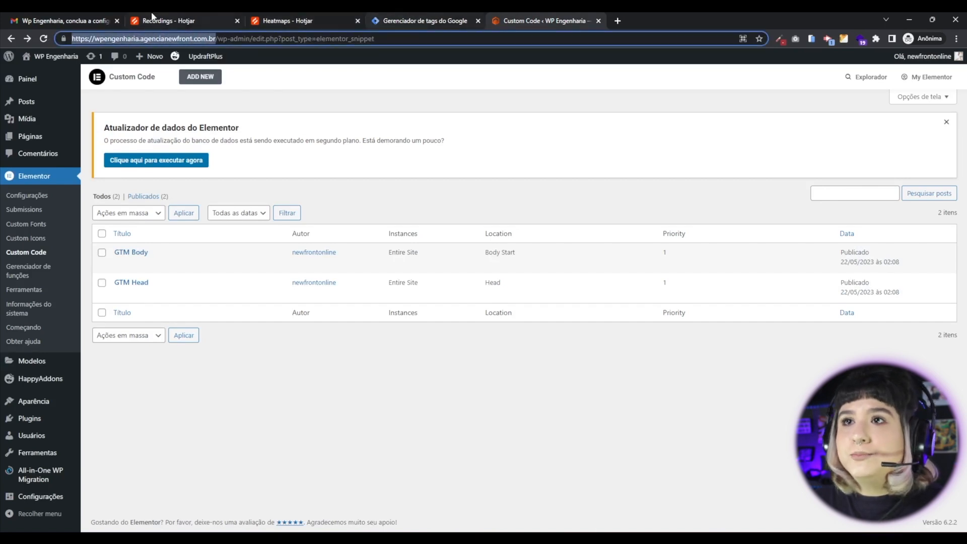
{"action": "left_click", "coordinate": [168, 19]}
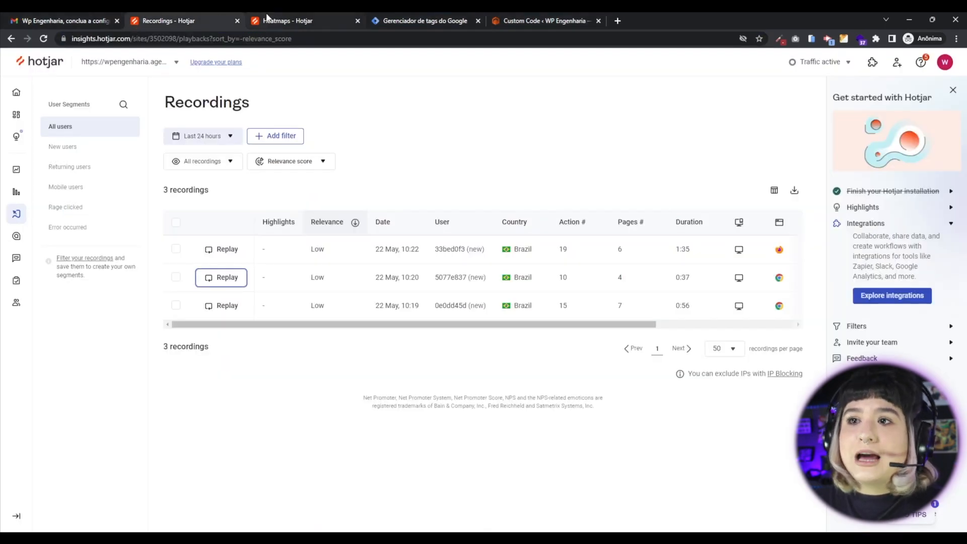
{"action": "left_click", "coordinate": [267, 19]}
{"action": "left_click", "coordinate": [247, 153]}
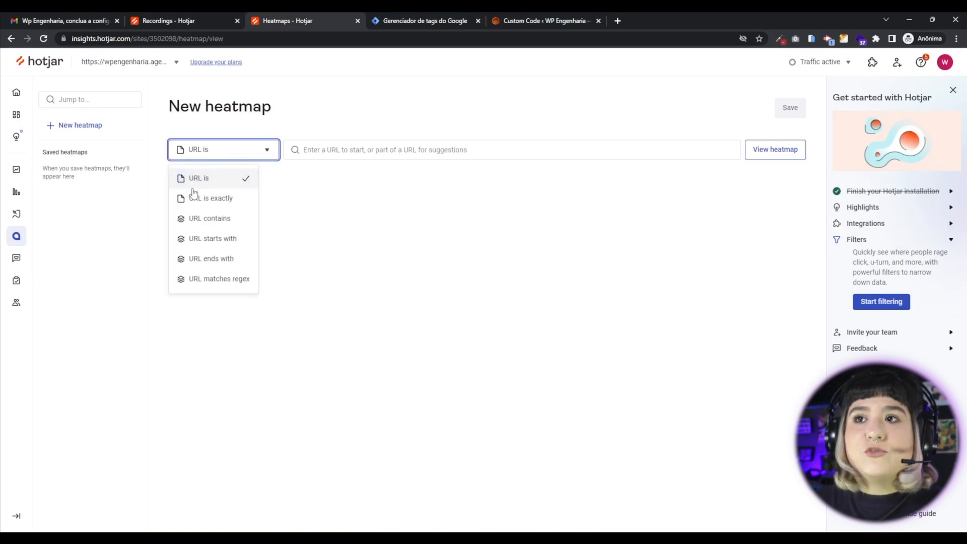
{"action": "left_click", "coordinate": [209, 220]}
{"action": "left_click", "coordinate": [356, 147]}
{"action": "key", "text": "ctrl+v"}
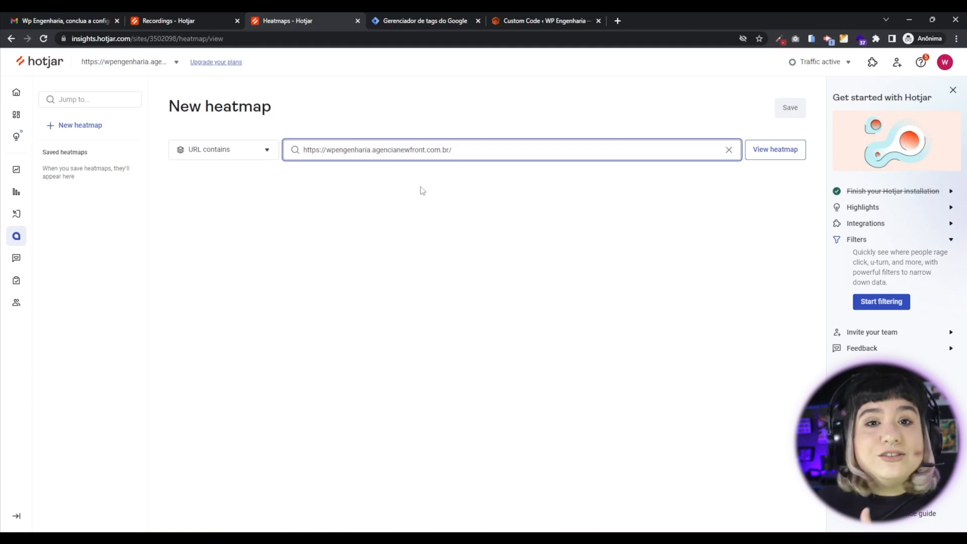
Step: Generate the heatmap for the entered site address
{"action": "left_click_drag", "start_coordinate": [468, 148], "coordinate": [270, 149]}
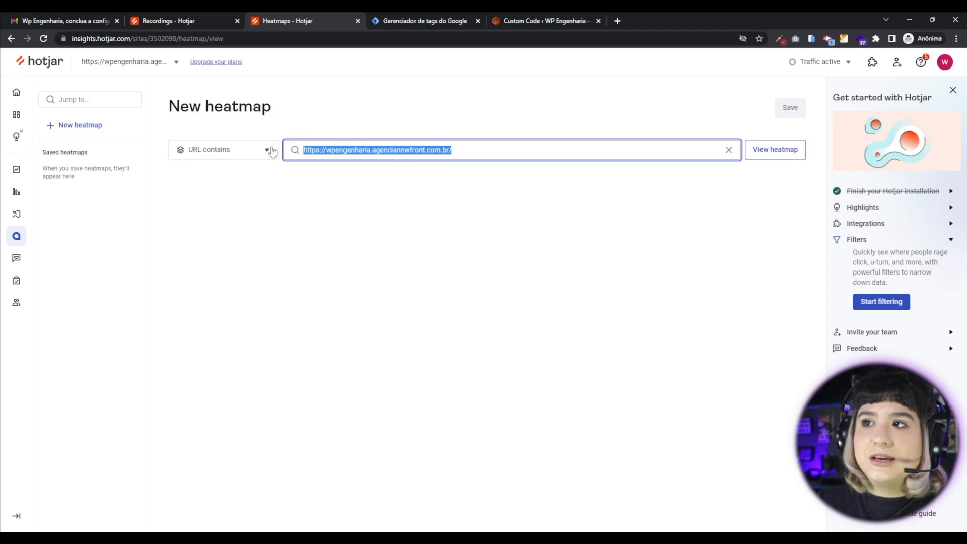
{"action": "left_click", "coordinate": [479, 154]}
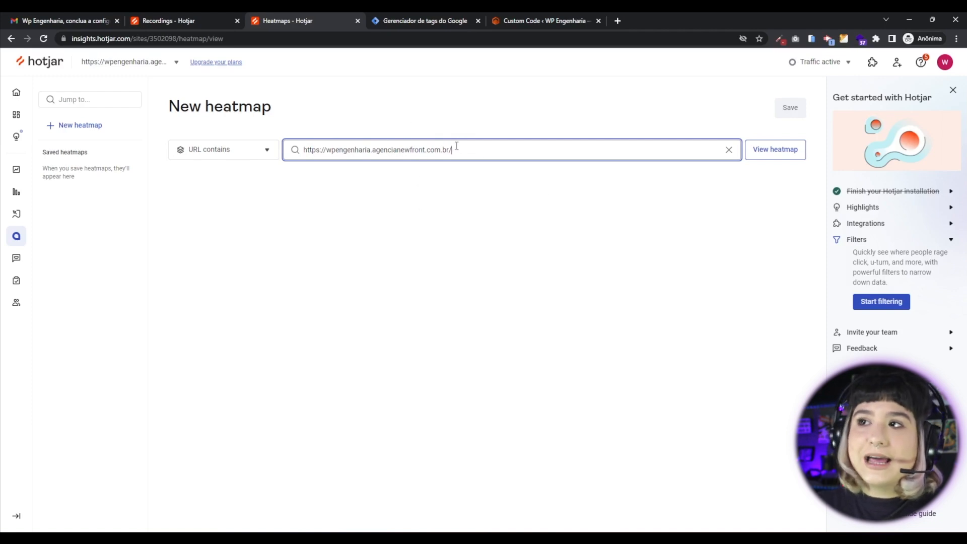
{"action": "left_click_drag", "start_coordinate": [456, 150], "coordinate": [153, 151]}
{"action": "left_click", "coordinate": [428, 254]}
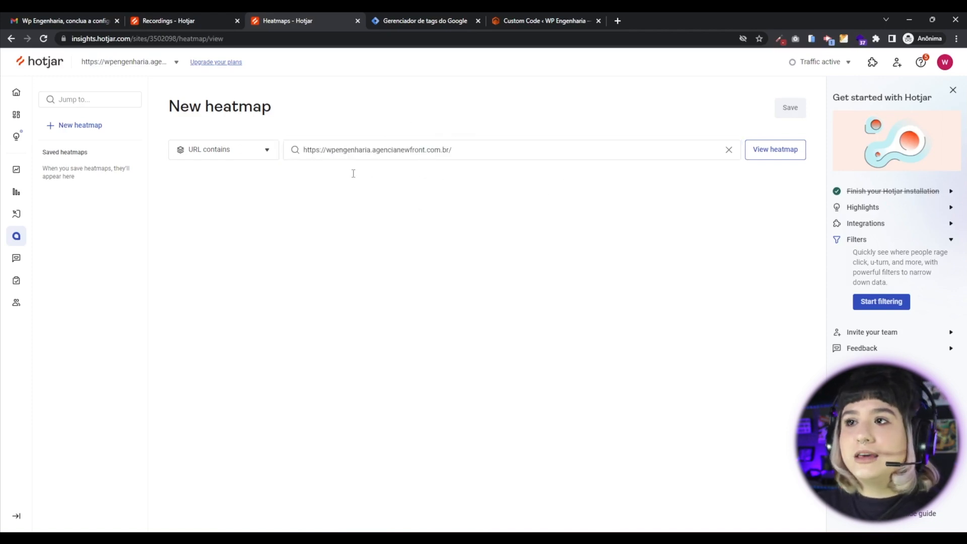
{"action": "left_click", "coordinate": [599, 154]}
{"action": "key", "text": "Return"}
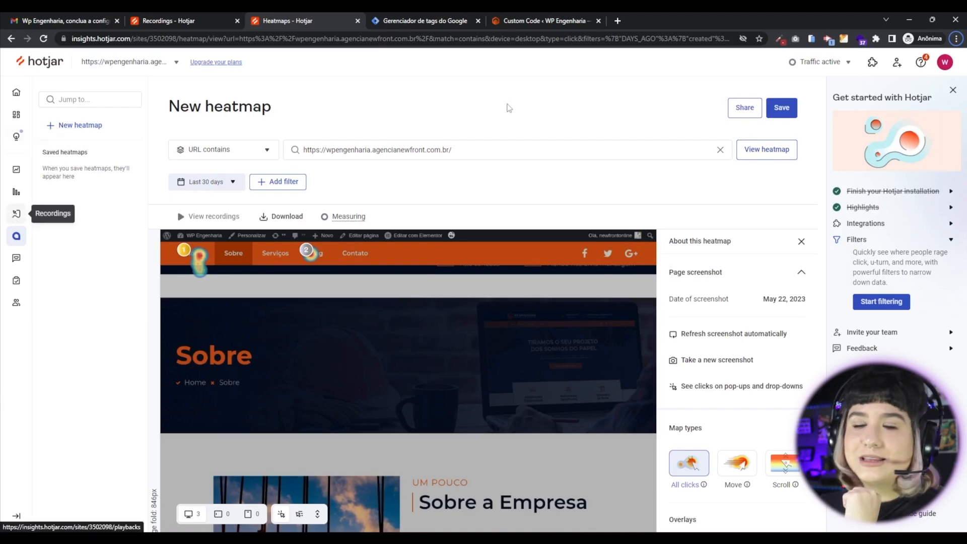
Step: Save the heatmap under the name "Analises de calor de todo o site"
{"action": "left_click", "coordinate": [782, 108]}
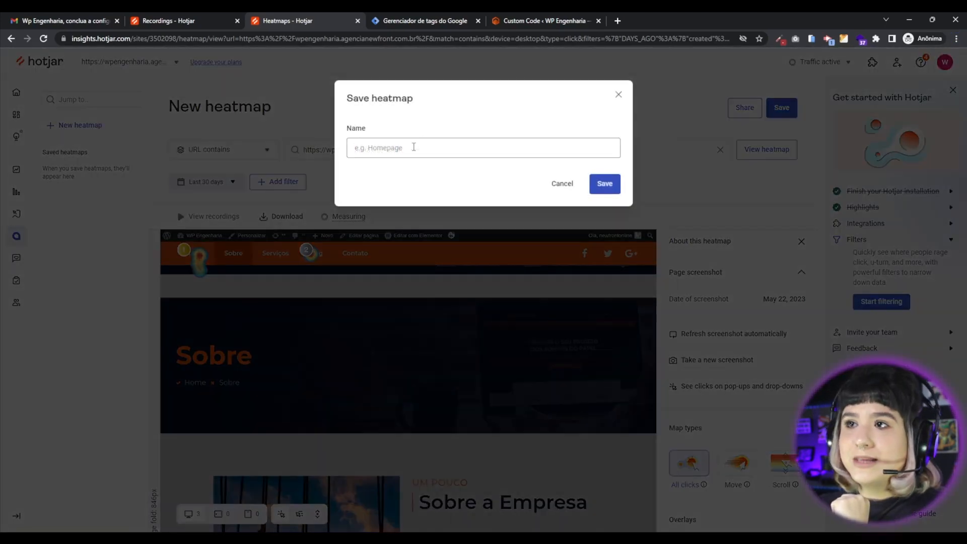
{"action": "left_click", "coordinate": [413, 148]}
{"action": "type", "text": "Ar"}
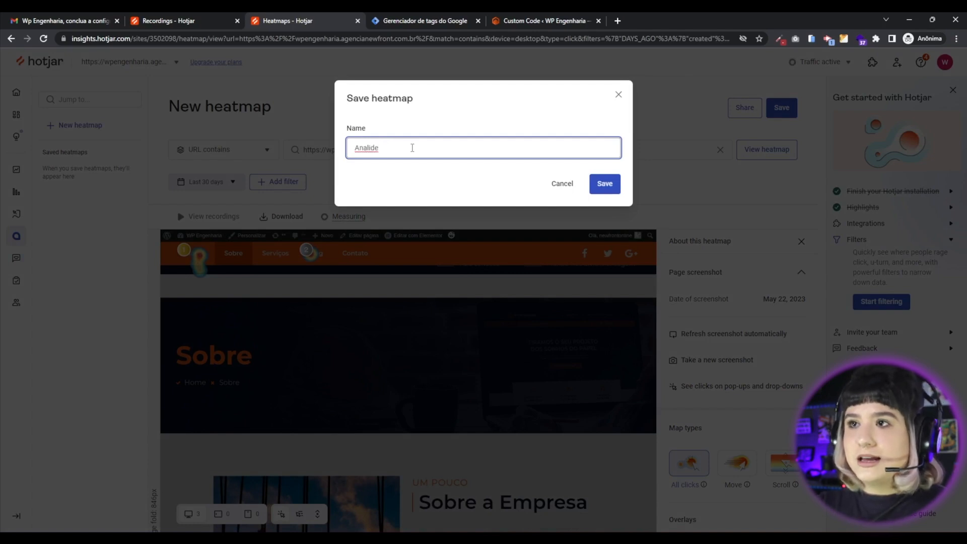
{"action": "type", "text": "alises de ca"}
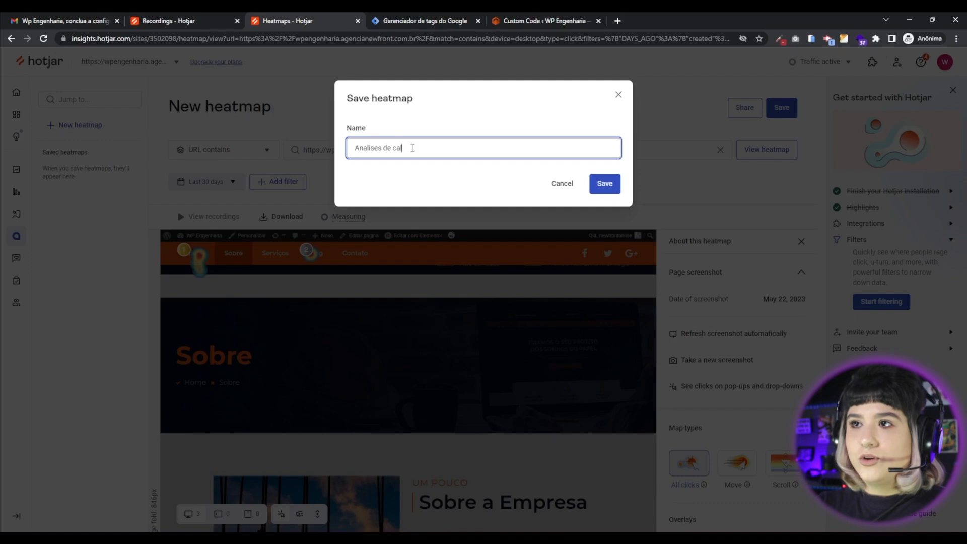
{"action": "type", "text": "lor de todo o site"}
{"action": "key", "text": "Return"}
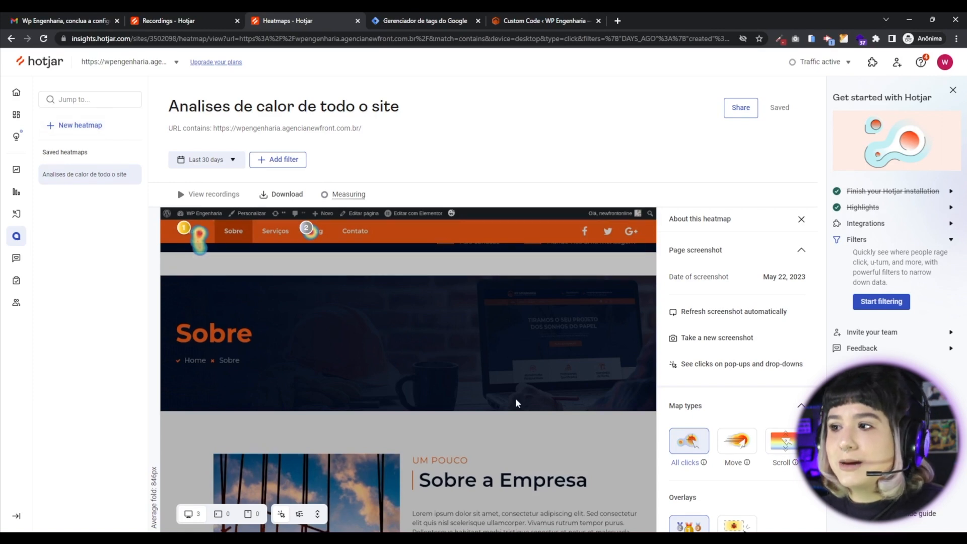
Step: Look over the saved heatmap's click map, map types and overlays
{"action": "scroll", "coordinate": [541, 375], "scroll_direction": "down", "scroll_amount": 7}
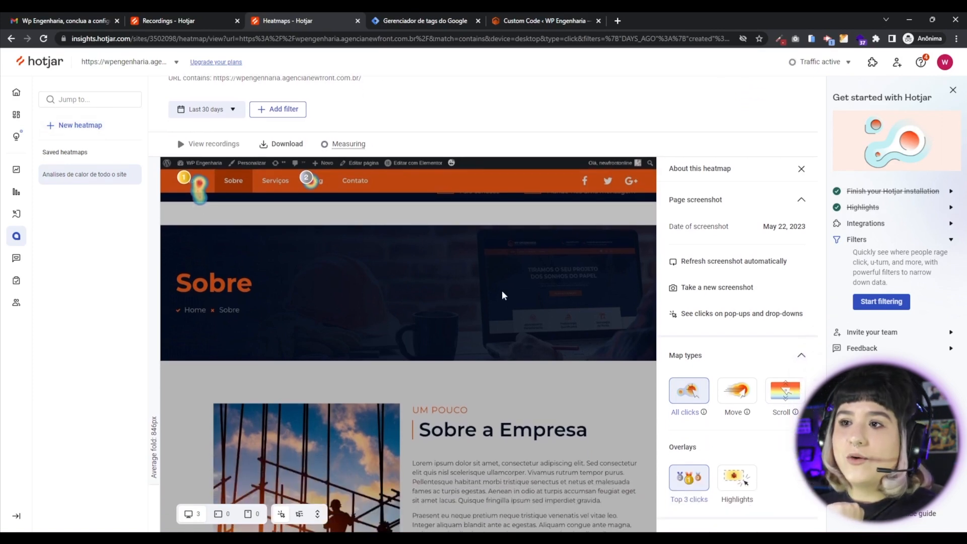
{"action": "scroll", "coordinate": [565, 325], "scroll_direction": "up", "scroll_amount": 4}
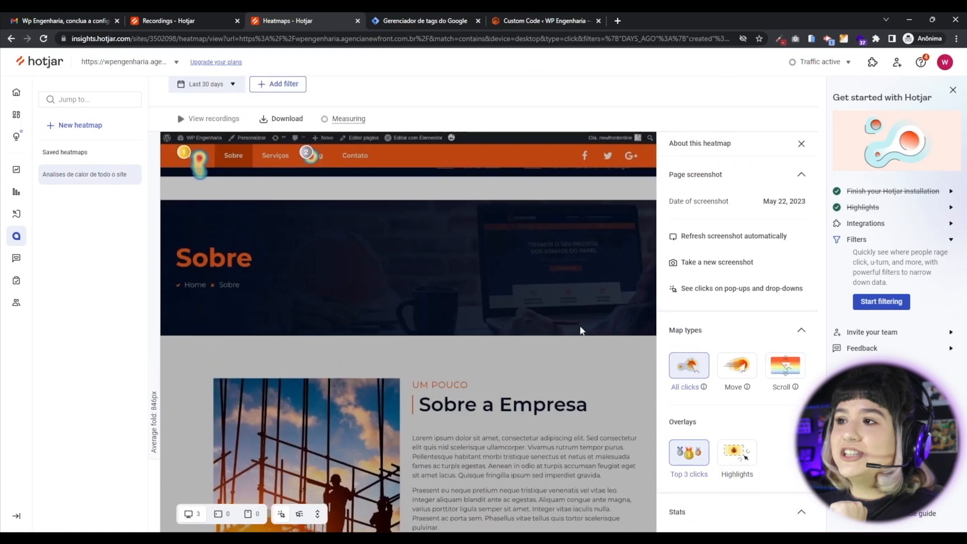
Step: Review the heatmap's page screenshot options, map types, overlays and stats
{"action": "left_click_drag", "start_coordinate": [762, 229], "coordinate": [814, 233]}
{"action": "left_click", "coordinate": [704, 225]}
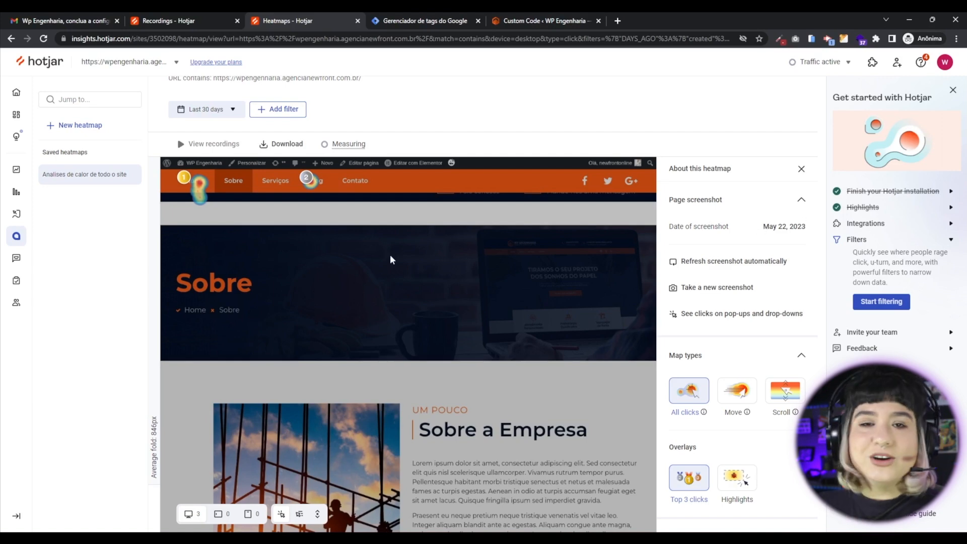
{"action": "scroll", "coordinate": [711, 446], "scroll_direction": "down", "scroll_amount": 3}
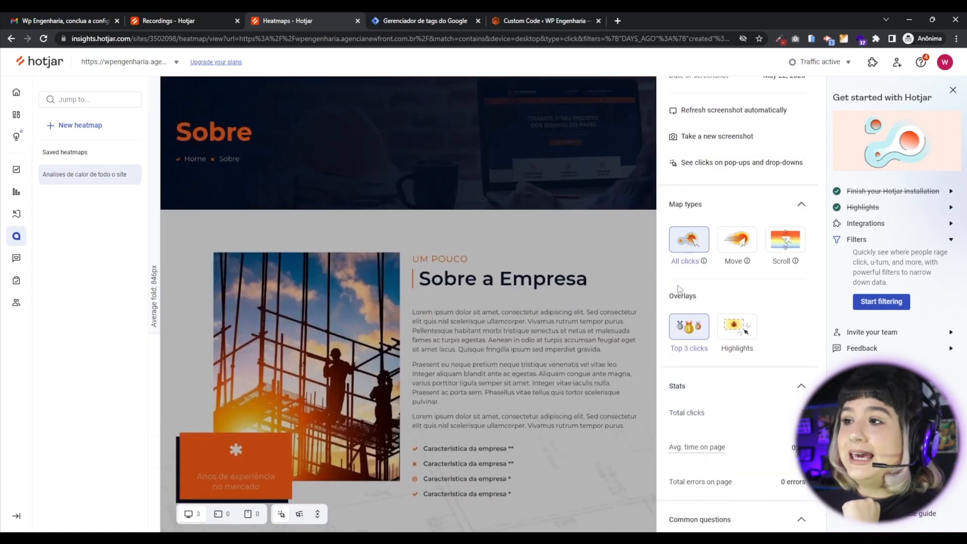
{"action": "scroll", "coordinate": [519, 319], "scroll_direction": "up", "scroll_amount": 4}
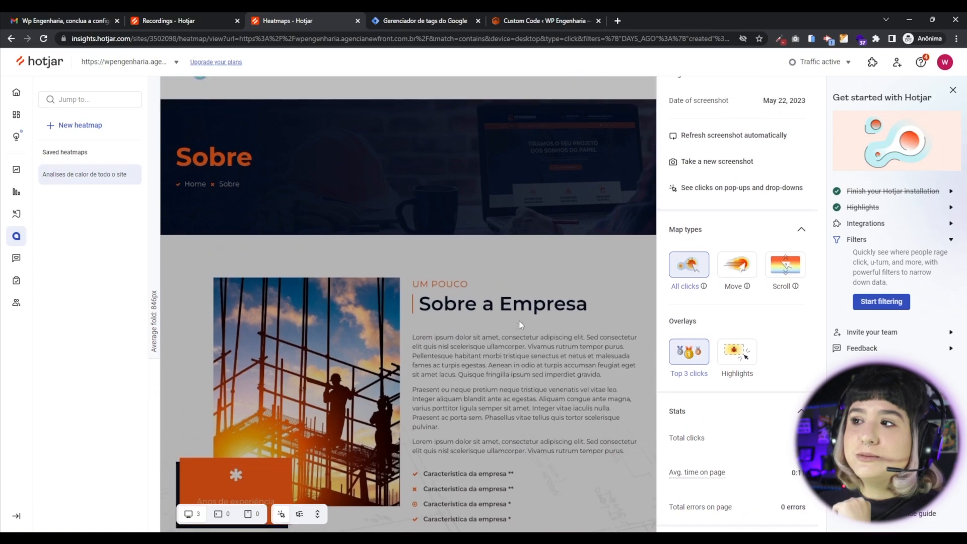
{"action": "scroll", "coordinate": [731, 435], "scroll_direction": "down", "scroll_amount": 3}
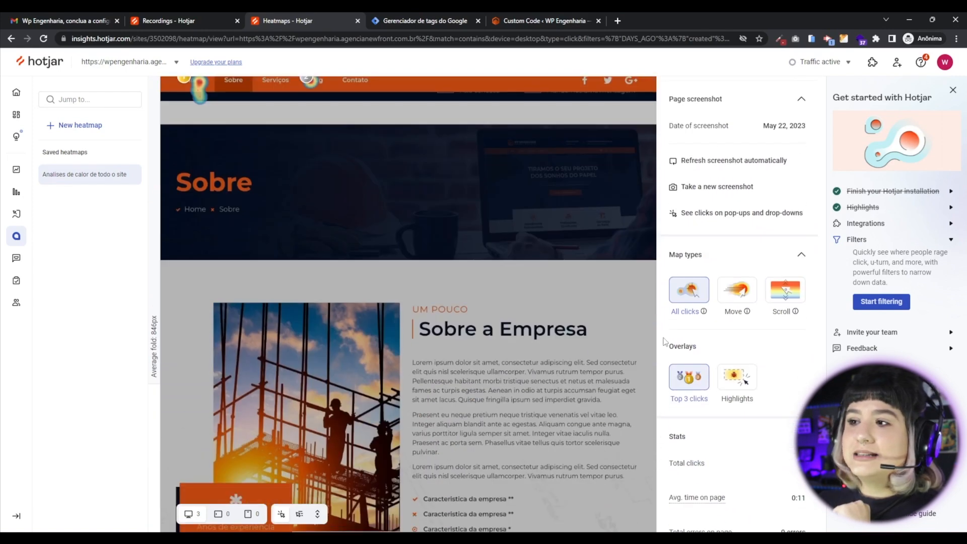
{"action": "scroll", "coordinate": [304, 314], "scroll_direction": "up", "scroll_amount": 2}
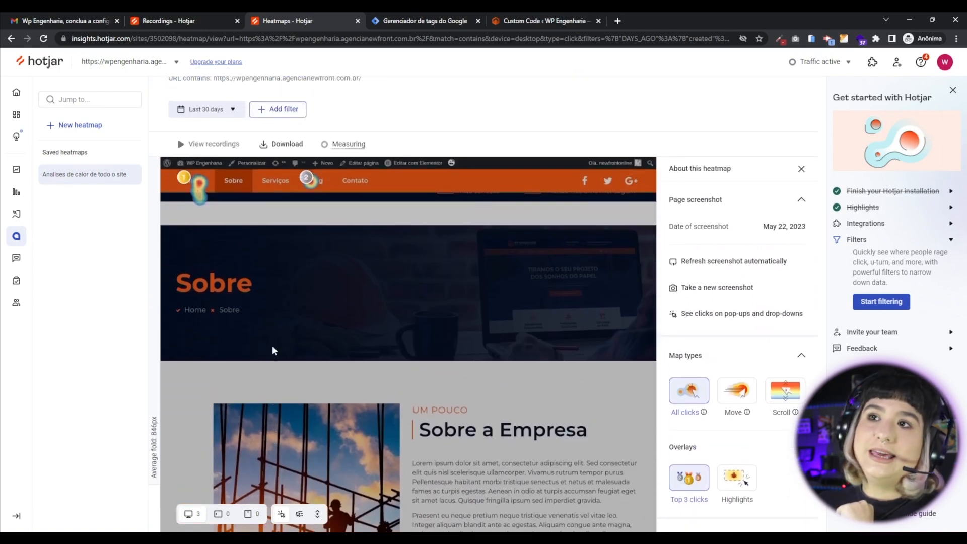
Step: Examine the top three clicked elements on the click map, from the header menu down to the footer's useful links
{"action": "mouse_move", "coordinate": [185, 182]}
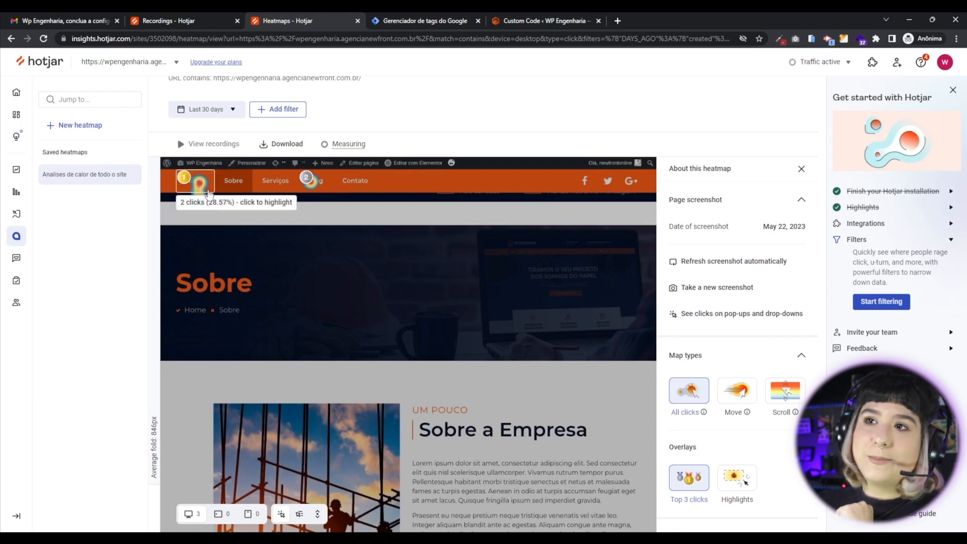
{"action": "mouse_move", "coordinate": [309, 183]}
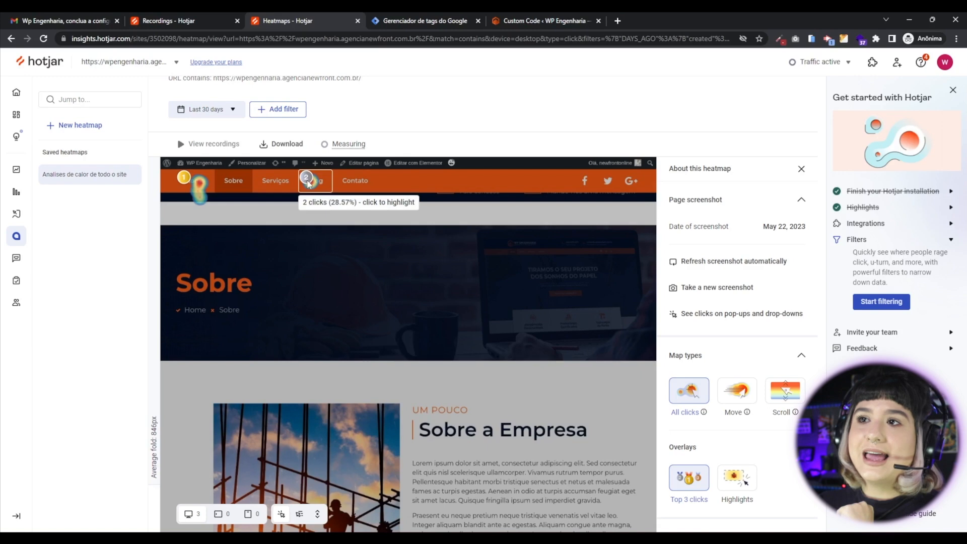
{"action": "scroll", "coordinate": [322, 379], "scroll_direction": "down", "scroll_amount": 12}
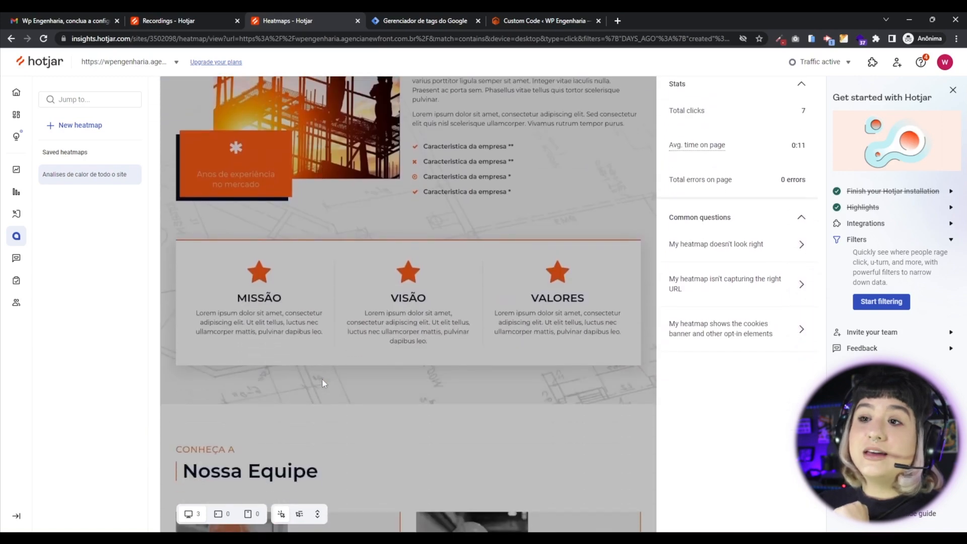
{"action": "scroll", "coordinate": [322, 379], "scroll_direction": "down", "scroll_amount": 3}
{"action": "scroll", "coordinate": [315, 389], "scroll_direction": "up", "scroll_amount": 8}
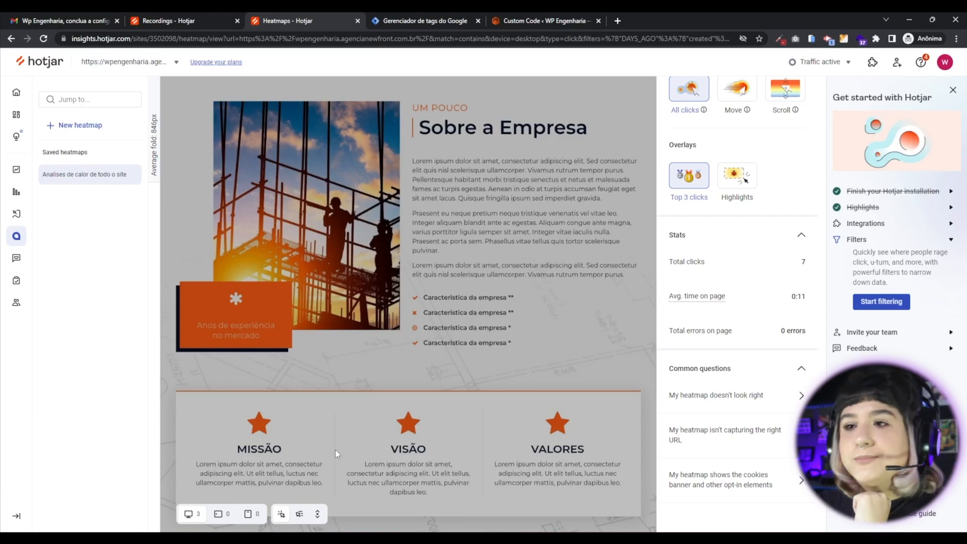
{"action": "scroll", "coordinate": [353, 434], "scroll_direction": "down", "scroll_amount": 7}
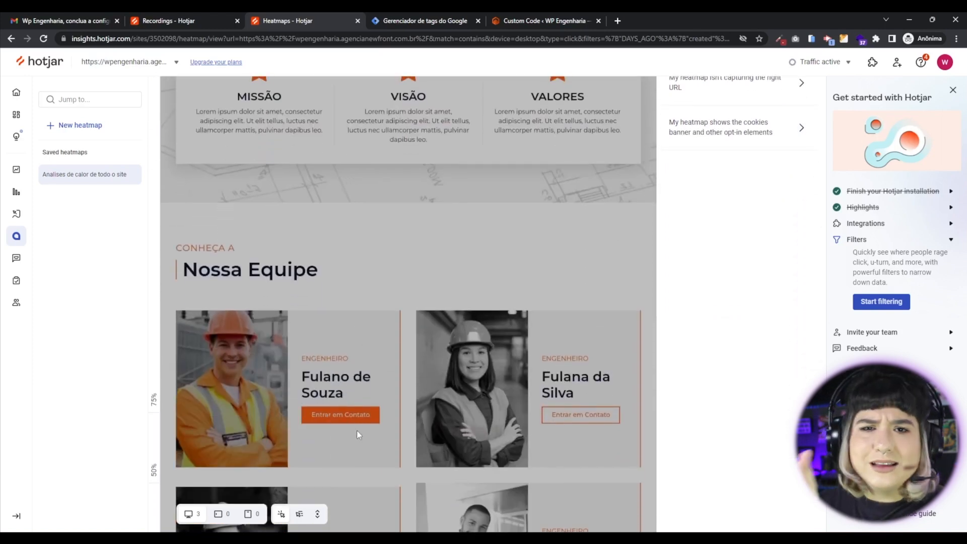
{"action": "scroll", "coordinate": [356, 434], "scroll_direction": "down", "scroll_amount": 3}
{"action": "scroll", "coordinate": [392, 358], "scroll_direction": "down", "scroll_amount": 7}
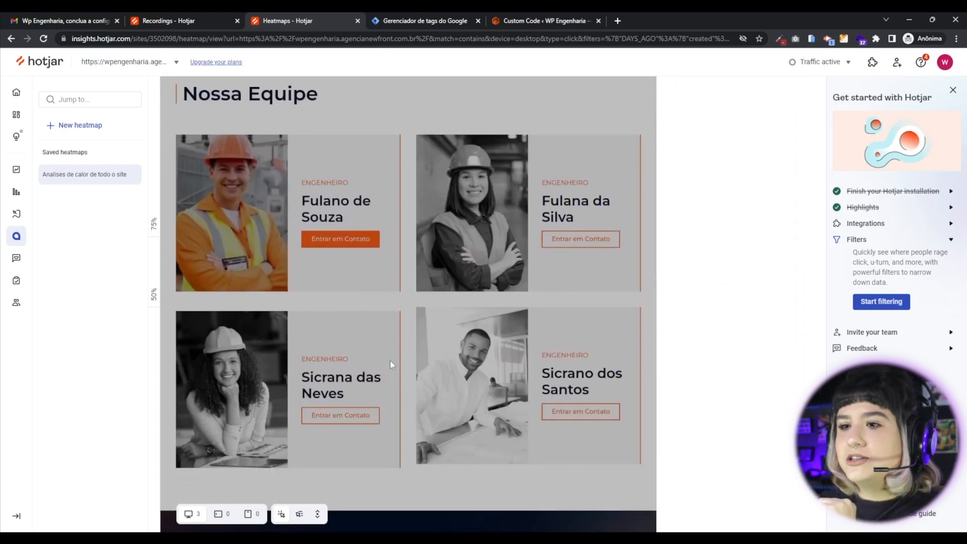
{"action": "scroll", "coordinate": [428, 419], "scroll_direction": "down", "scroll_amount": 4}
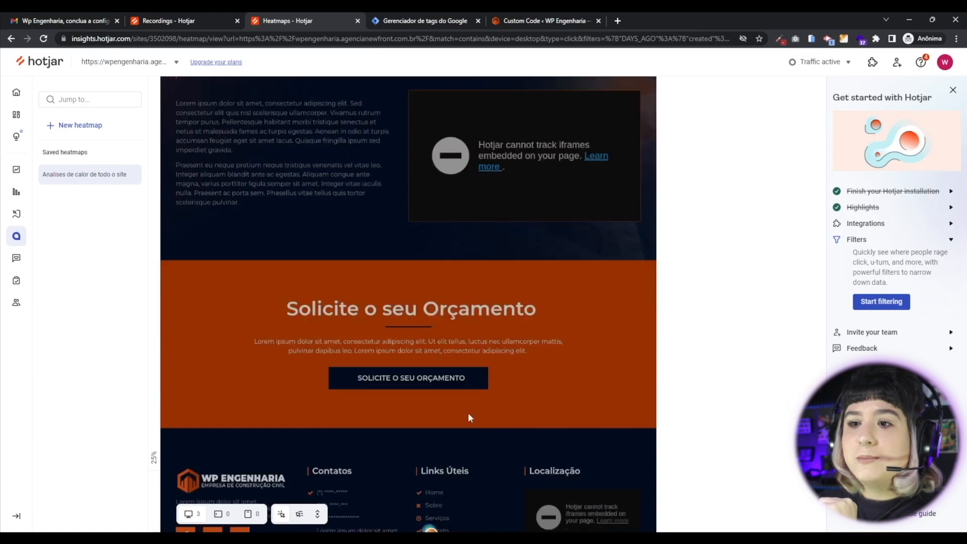
{"action": "scroll", "coordinate": [495, 426], "scroll_direction": "up", "scroll_amount": 2}
{"action": "scroll", "coordinate": [494, 425], "scroll_direction": "down", "scroll_amount": 2}
{"action": "mouse_move", "coordinate": [428, 426]}
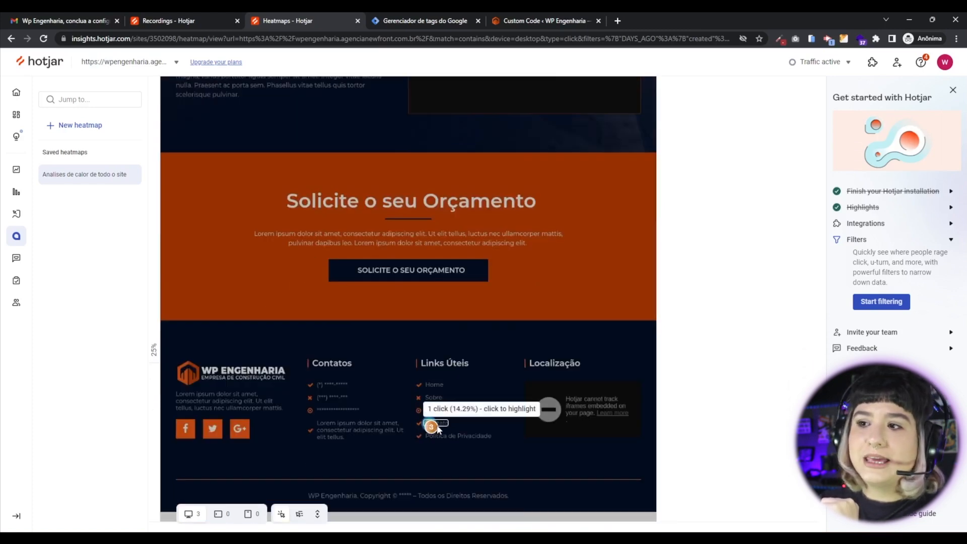
{"action": "scroll", "coordinate": [492, 439], "scroll_direction": "up", "scroll_amount": 10}
{"action": "scroll", "coordinate": [486, 440], "scroll_direction": "up", "scroll_amount": 10}
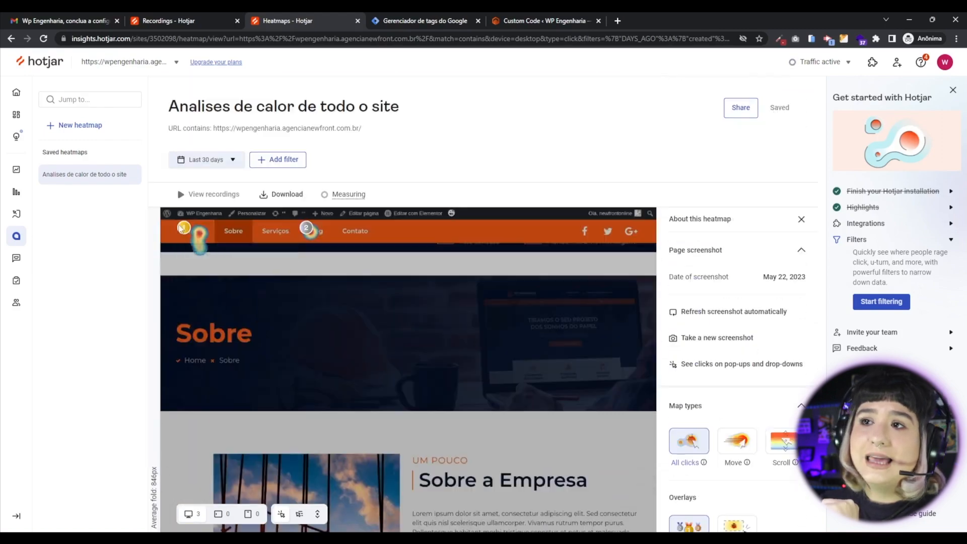
{"action": "scroll", "coordinate": [305, 286], "scroll_direction": "down", "scroll_amount": 4}
{"action": "scroll", "coordinate": [322, 316], "scroll_direction": "up", "scroll_amount": 4}
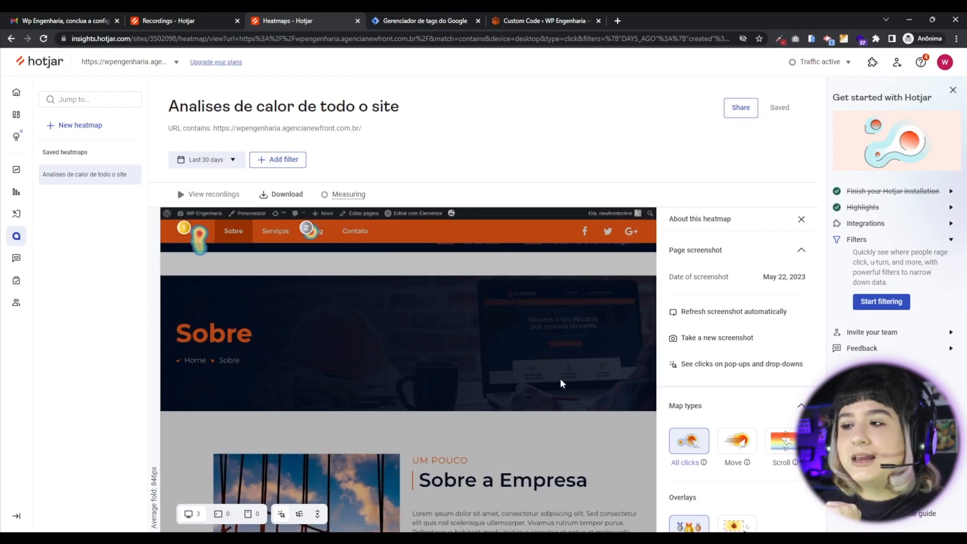
Step: Switch the heatmap to the Move map type and examine the cursor movement spots from the header to the footer
{"action": "scroll", "coordinate": [592, 428], "scroll_direction": "down", "scroll_amount": 3}
{"action": "left_click", "coordinate": [739, 292]}
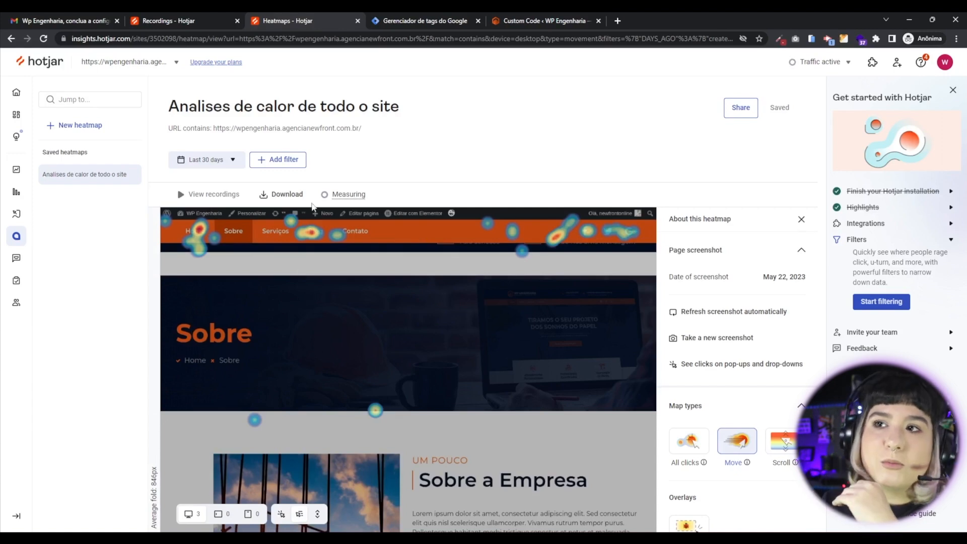
{"action": "scroll", "coordinate": [333, 373], "scroll_direction": "down", "scroll_amount": 3}
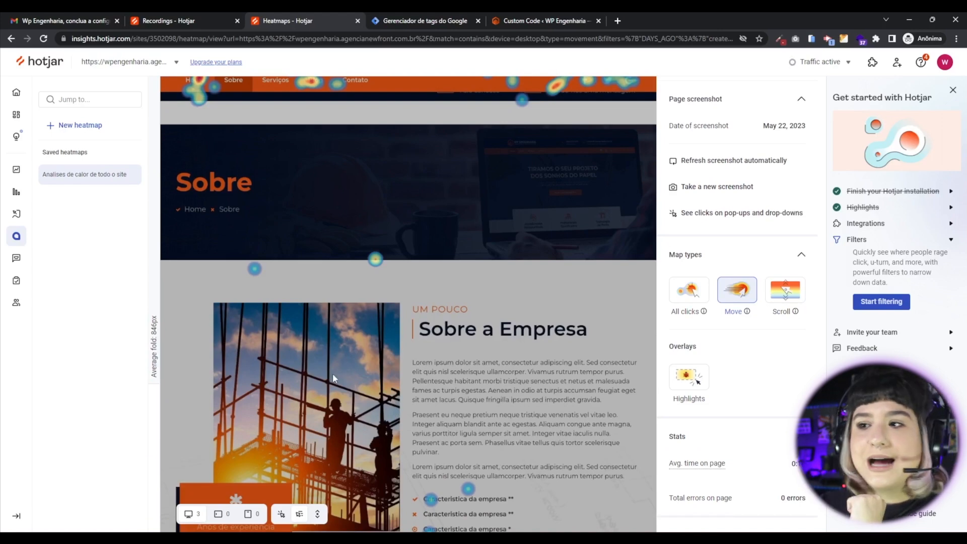
{"action": "scroll", "coordinate": [331, 375], "scroll_direction": "down", "scroll_amount": 7}
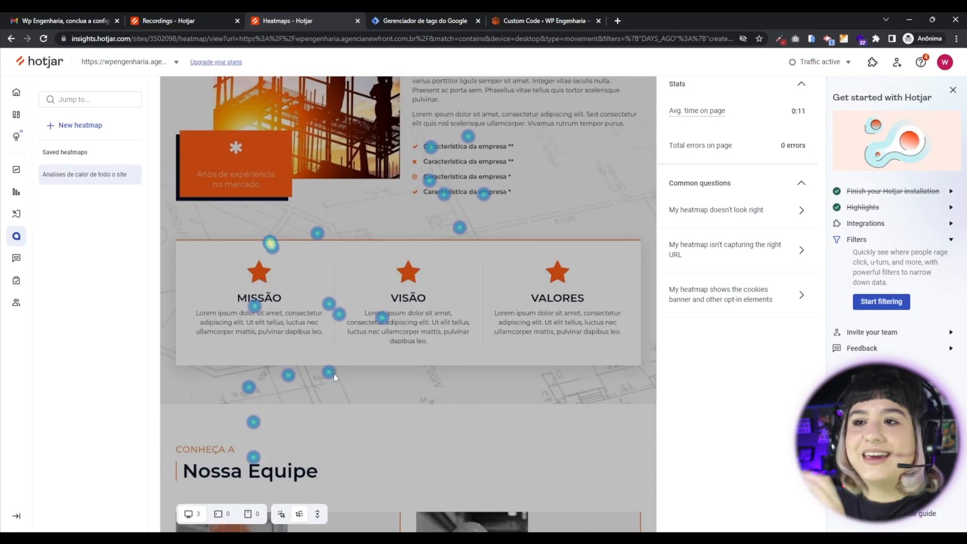
{"action": "scroll", "coordinate": [364, 372], "scroll_direction": "down", "scroll_amount": 4}
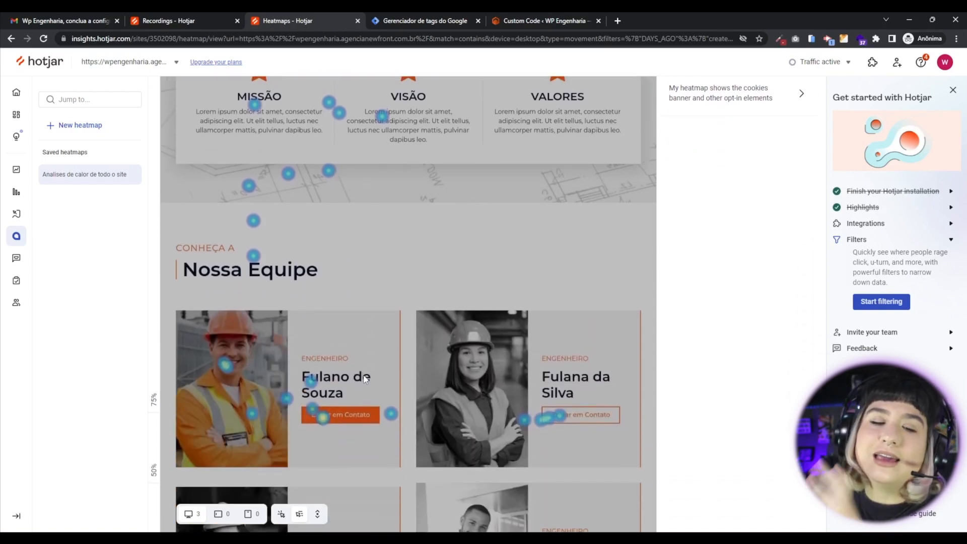
{"action": "scroll", "coordinate": [365, 379], "scroll_direction": "down", "scroll_amount": 4}
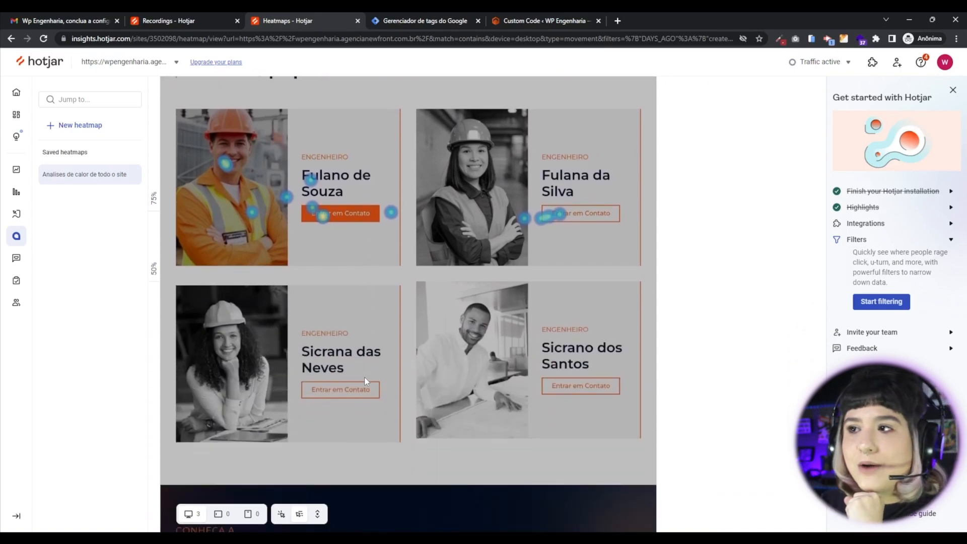
{"action": "scroll", "coordinate": [366, 380], "scroll_direction": "down", "scroll_amount": 2}
{"action": "scroll", "coordinate": [366, 379], "scroll_direction": "up", "scroll_amount": 2}
{"action": "scroll", "coordinate": [346, 322], "scroll_direction": "down", "scroll_amount": 10}
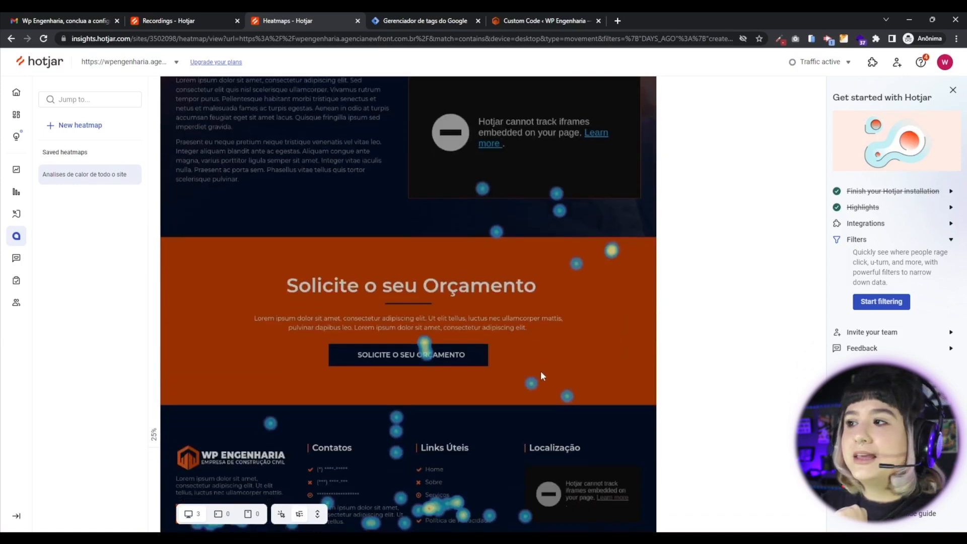
Step: Switch the heatmap to the Scroll map type and examine how far visitors scroll through each page section
{"action": "scroll", "coordinate": [583, 389], "scroll_direction": "up", "scroll_amount": 15}
{"action": "left_click", "coordinate": [783, 448]}
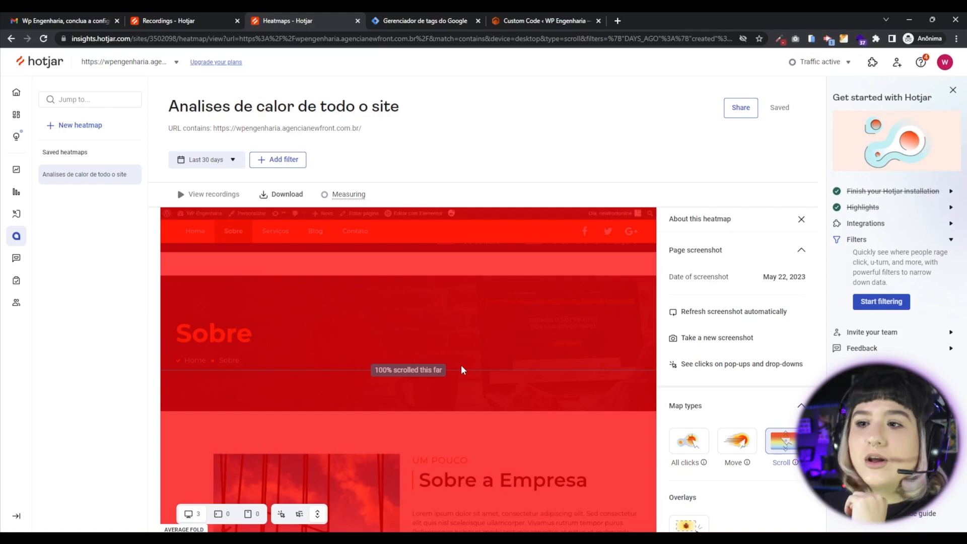
{"action": "scroll", "coordinate": [336, 259], "scroll_direction": "down", "scroll_amount": 2}
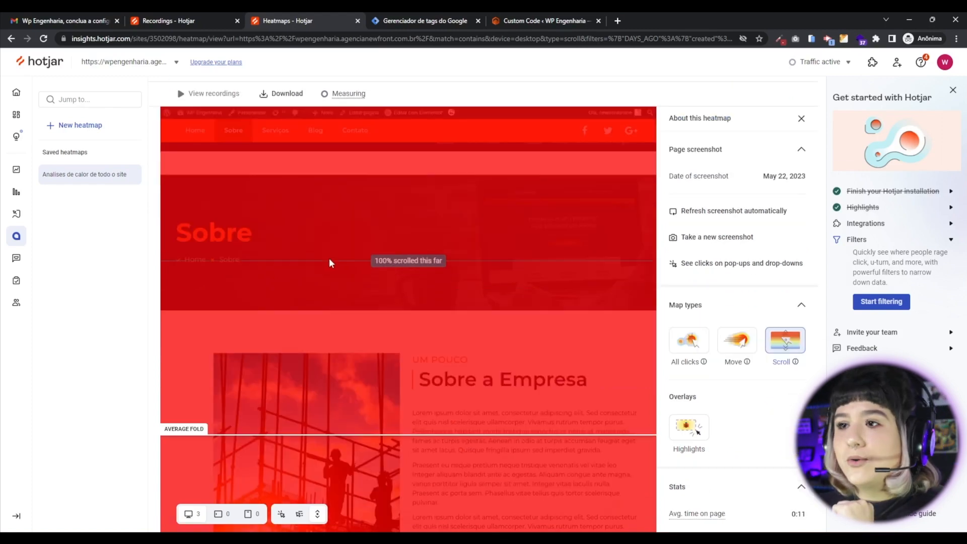
{"action": "scroll", "coordinate": [327, 272], "scroll_direction": "down", "scroll_amount": 2}
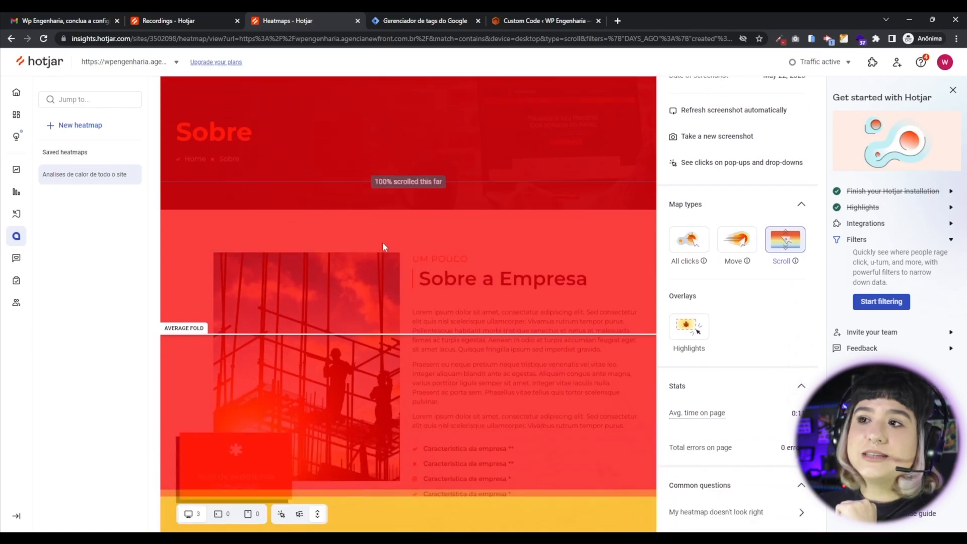
{"action": "scroll", "coordinate": [455, 307], "scroll_direction": "down", "scroll_amount": 2}
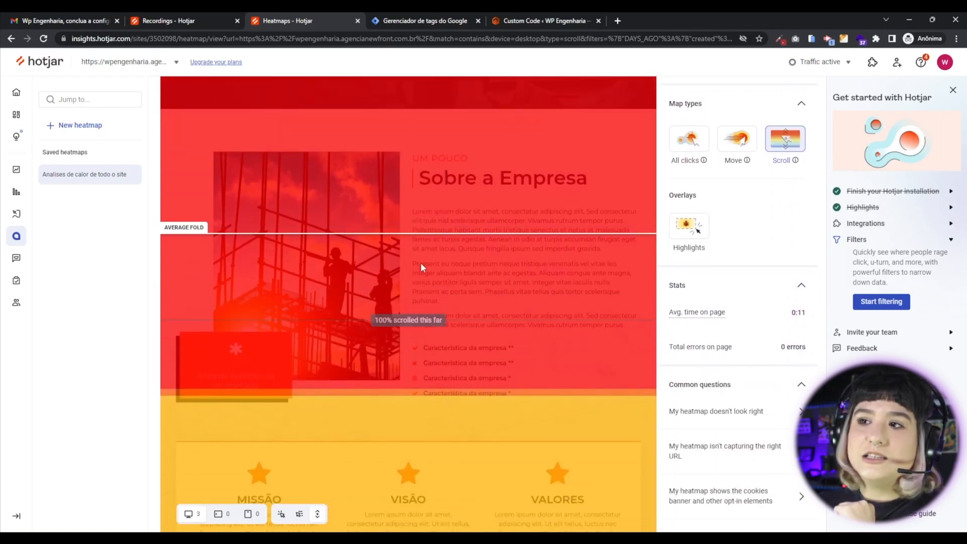
{"action": "scroll", "coordinate": [464, 295], "scroll_direction": "down", "scroll_amount": 5}
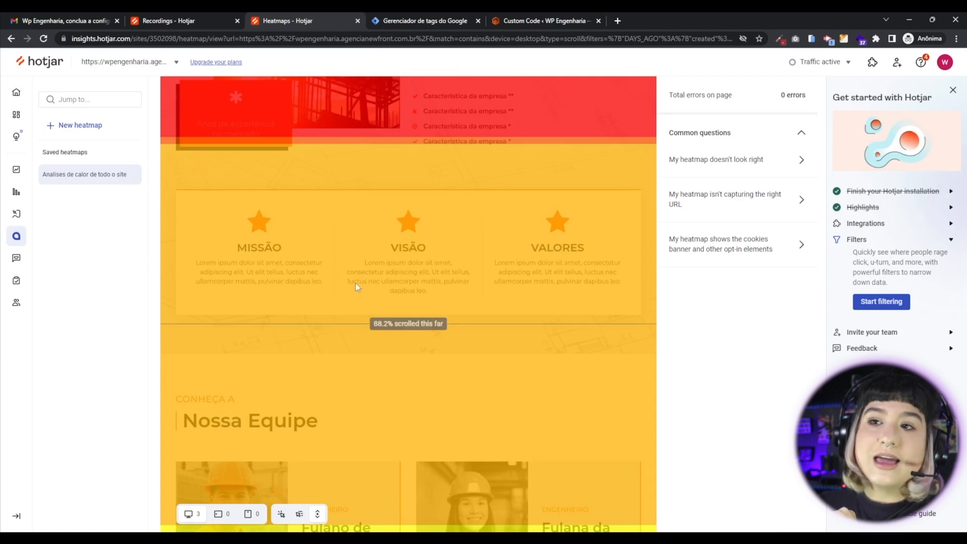
{"action": "scroll", "coordinate": [355, 284], "scroll_direction": "down", "scroll_amount": 6}
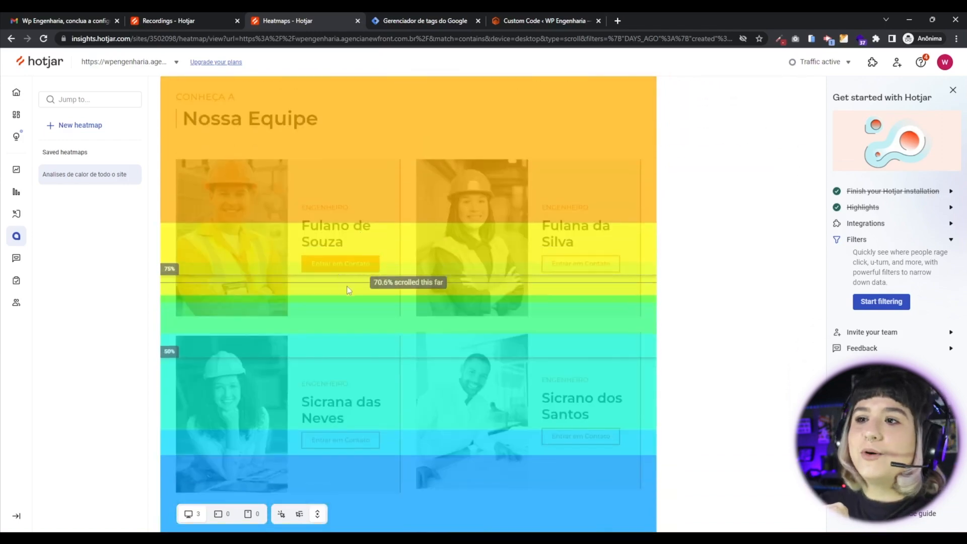
{"action": "scroll", "coordinate": [343, 289], "scroll_direction": "down", "scroll_amount": 3}
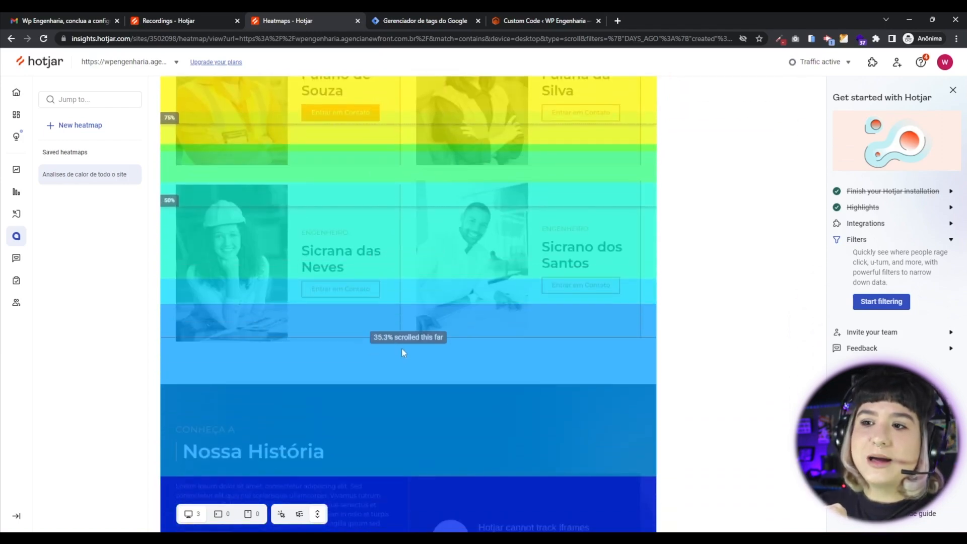
{"action": "scroll", "coordinate": [402, 347], "scroll_direction": "down", "scroll_amount": 12}
{"action": "scroll", "coordinate": [605, 362], "scroll_direction": "up", "scroll_amount": 7}
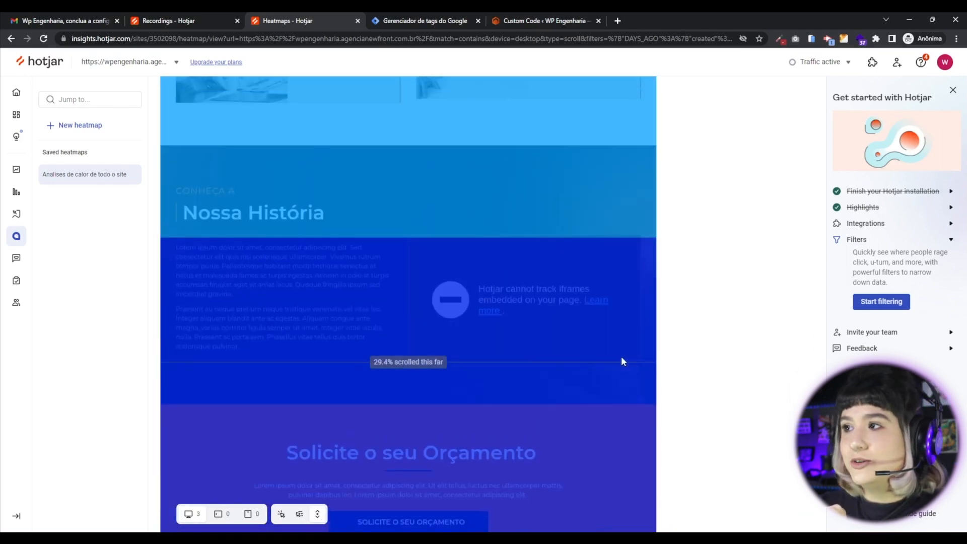
Step: Turn on the Highlights overlay for the scroll map and look over the page down to the Nossa História section
{"action": "scroll", "coordinate": [609, 355], "scroll_direction": "up", "scroll_amount": 10}
{"action": "scroll", "coordinate": [768, 441], "scroll_direction": "down", "scroll_amount": 2}
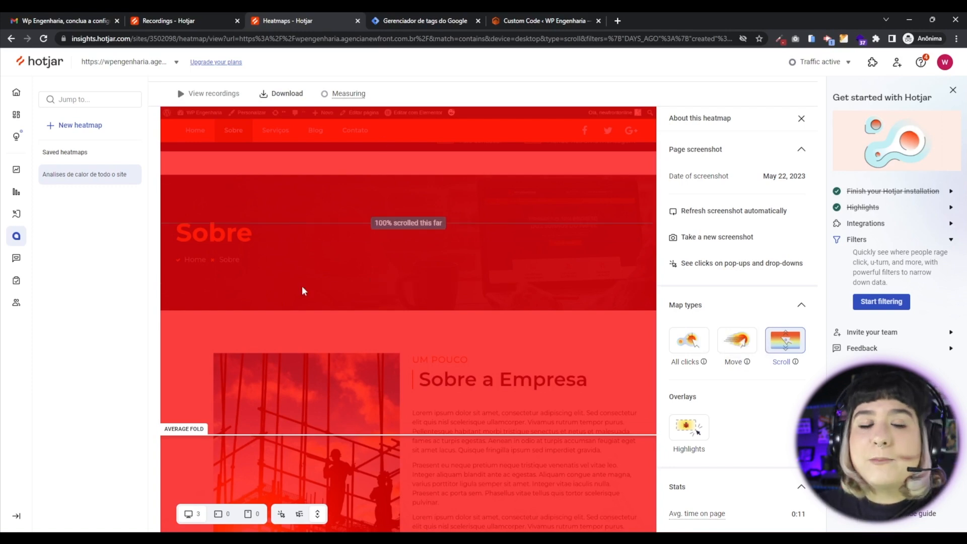
{"action": "left_click", "coordinate": [689, 427]}
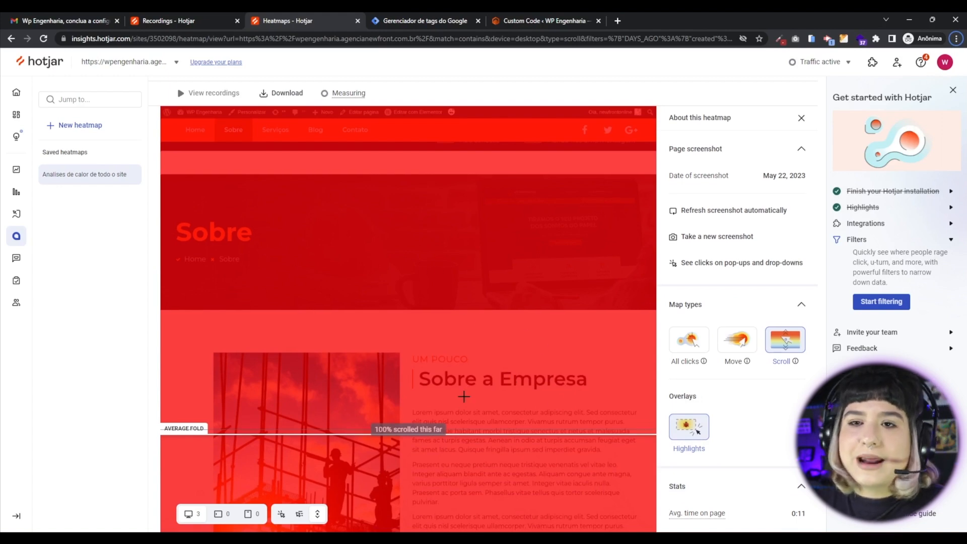
{"action": "scroll", "coordinate": [466, 394], "scroll_direction": "down", "scroll_amount": 4}
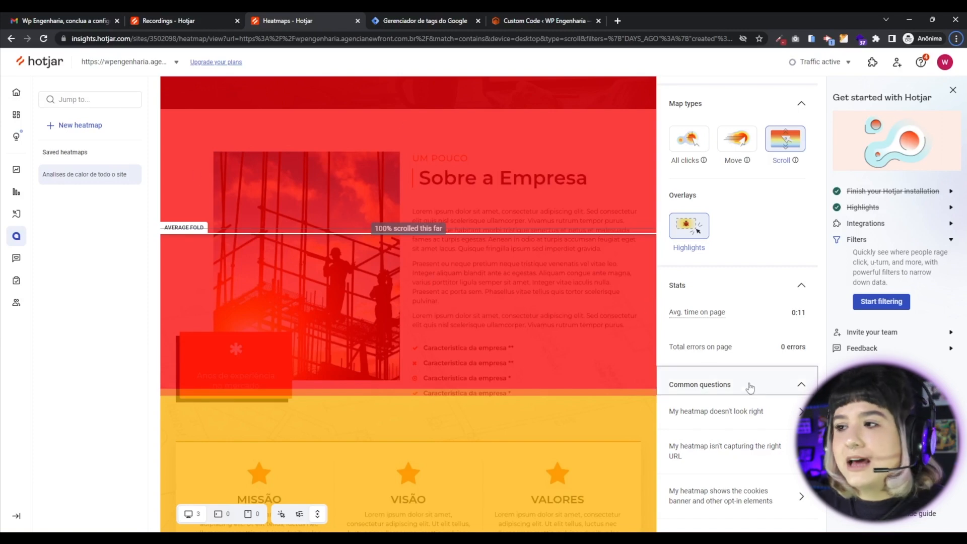
{"action": "scroll", "coordinate": [745, 396], "scroll_direction": "up", "scroll_amount": 3}
{"action": "scroll", "coordinate": [725, 403], "scroll_direction": "up", "scroll_amount": 3}
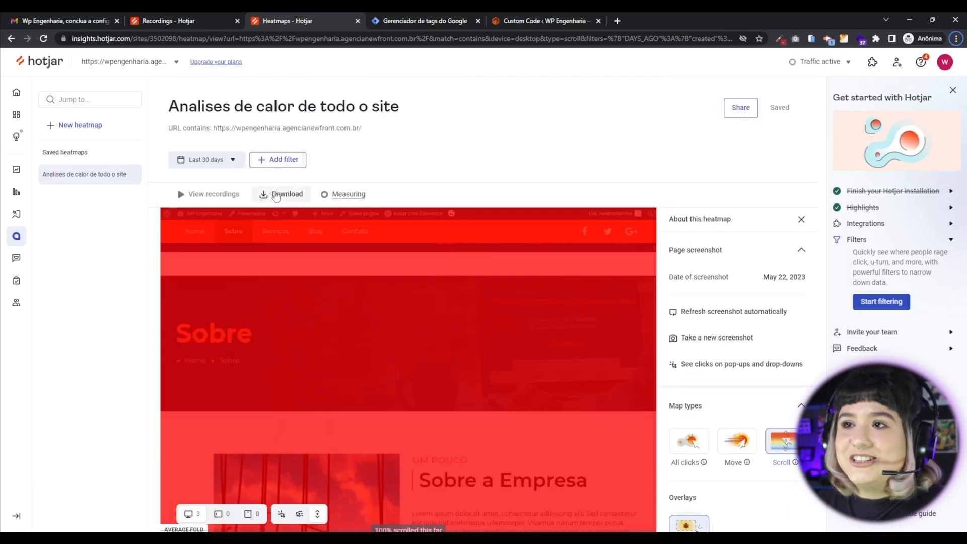
{"action": "scroll", "coordinate": [404, 498], "scroll_direction": "down", "scroll_amount": 5}
{"action": "scroll", "coordinate": [405, 498], "scroll_direction": "down", "scroll_amount": 10}
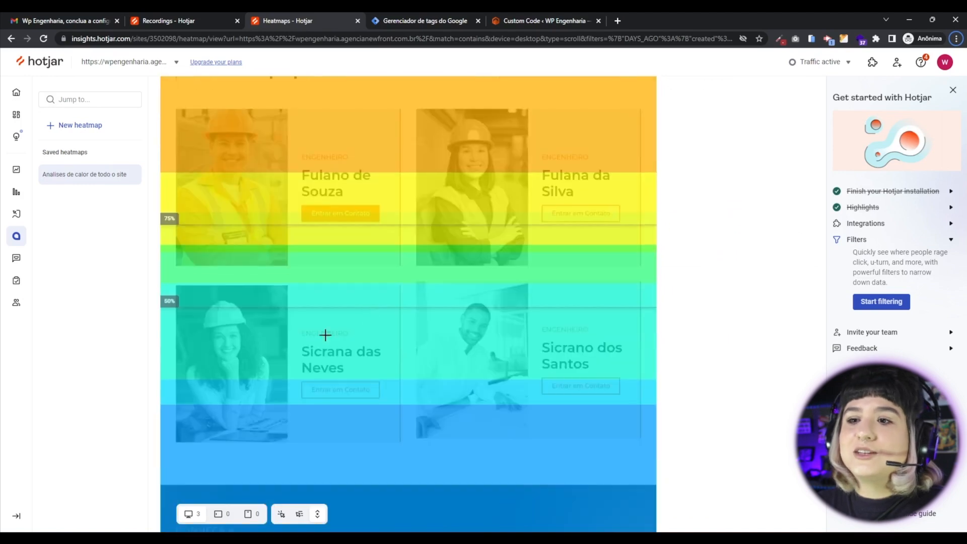
{"action": "scroll", "coordinate": [280, 430], "scroll_direction": "down", "scroll_amount": 5}
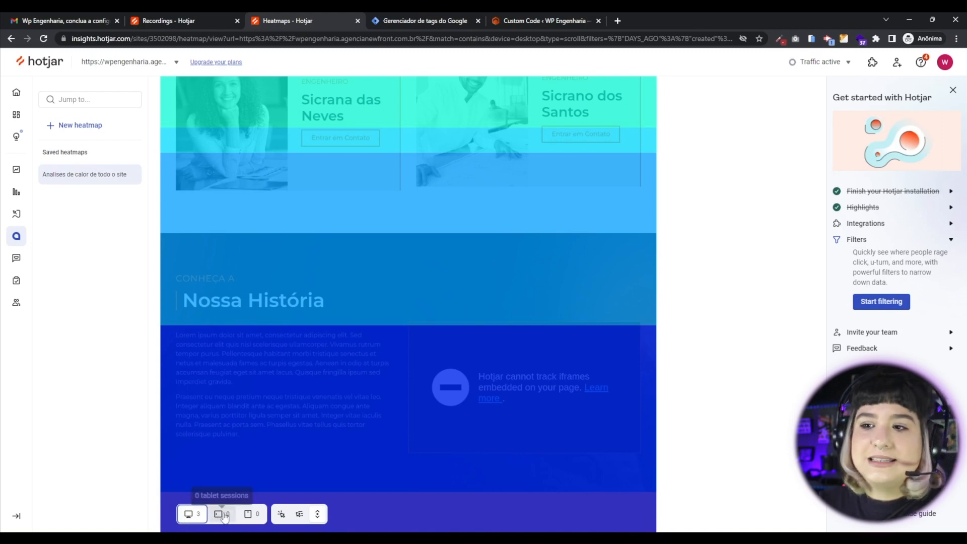
Step: Check the scroll heatmap for phone and tablet, return it to desktop, and look over the upper part of the Sobre page
{"action": "left_click", "coordinate": [252, 518]}
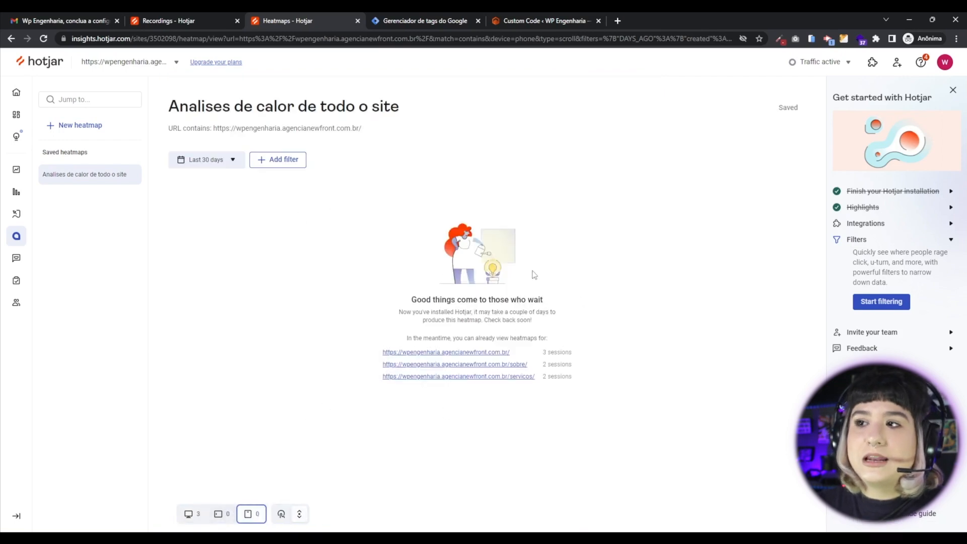
{"action": "left_click", "coordinate": [221, 519]}
{"action": "left_click", "coordinate": [198, 519]}
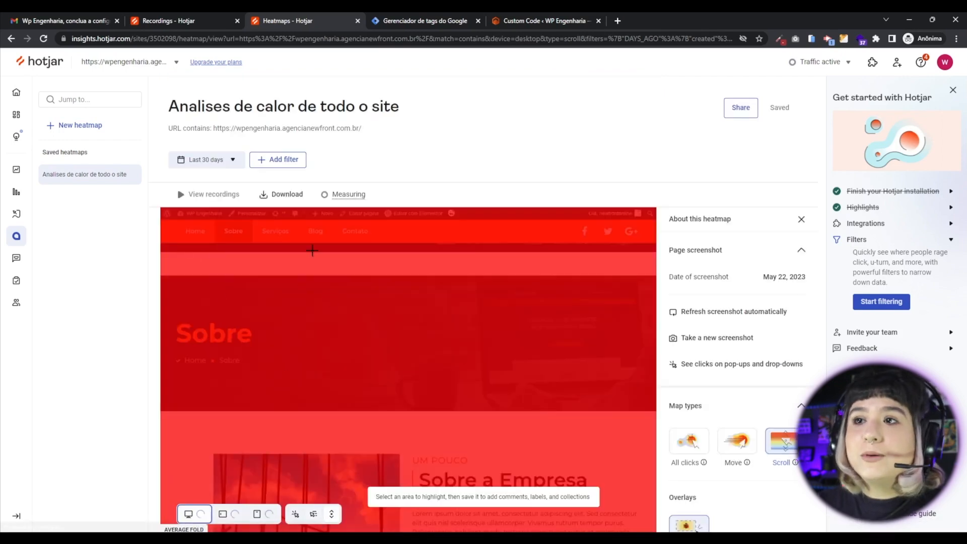
{"action": "scroll", "coordinate": [653, 456], "scroll_direction": "down", "scroll_amount": 1}
{"action": "scroll", "coordinate": [653, 456], "scroll_direction": "down", "scroll_amount": 2}
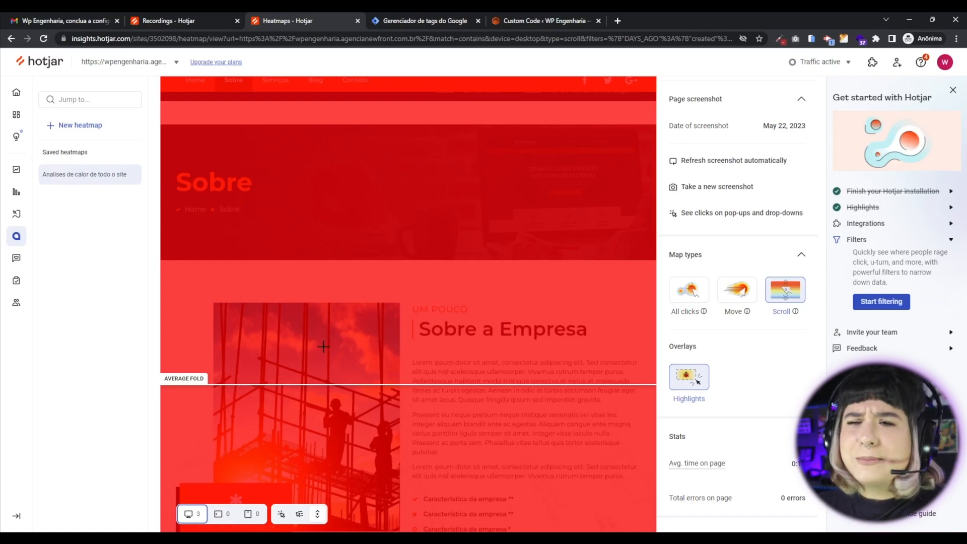
{"action": "scroll", "coordinate": [267, 373], "scroll_direction": "up", "scroll_amount": 3}
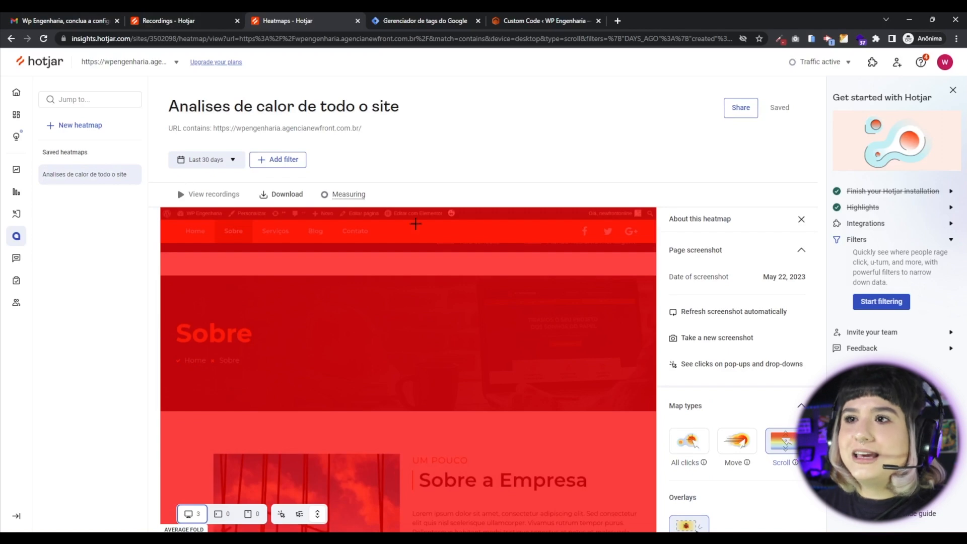
Step: Review the Recordings, Heatmaps, Feedback and Surveys sections, revisit the saved heatmap, and finish on the Recordings list
{"action": "left_click", "coordinate": [16, 214]}
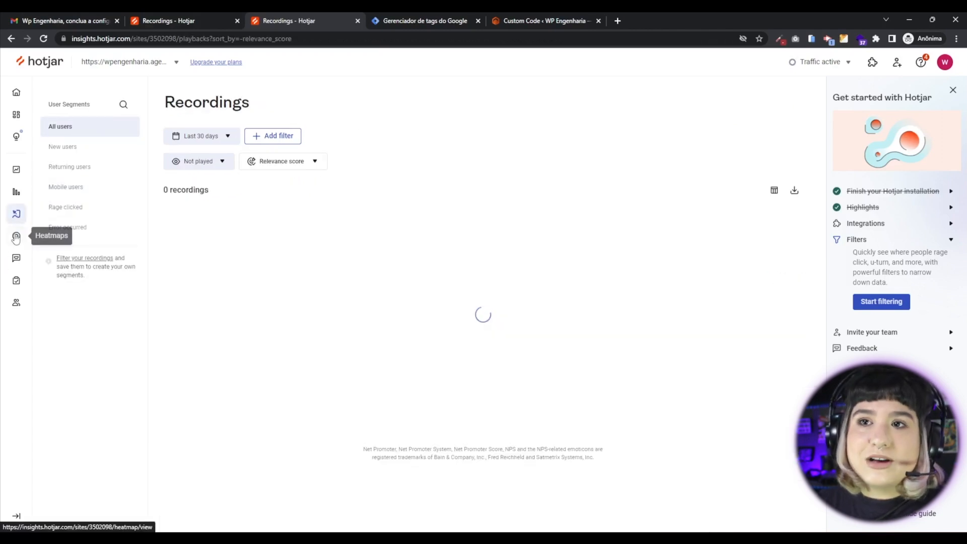
{"action": "left_click", "coordinate": [16, 237]}
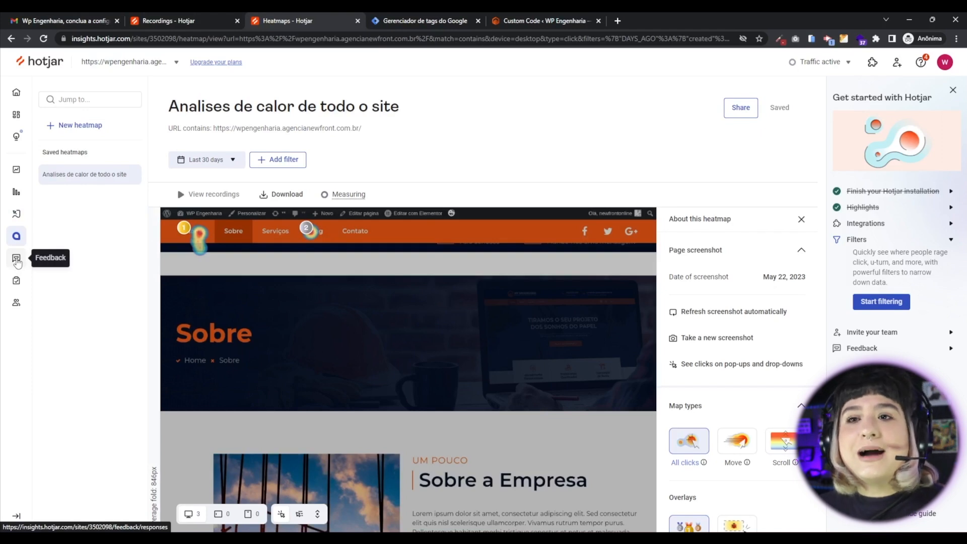
{"action": "left_click", "coordinate": [16, 259]}
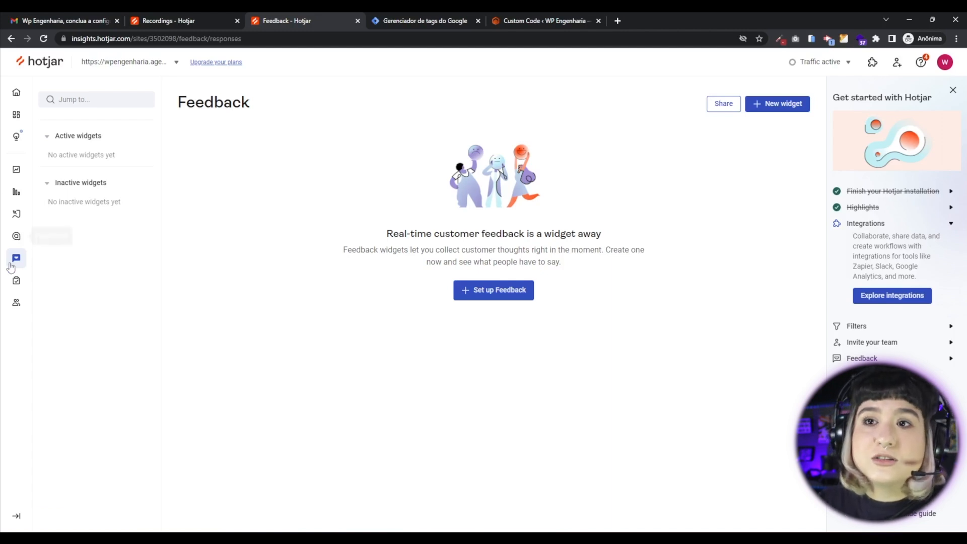
{"action": "left_click", "coordinate": [16, 280]}
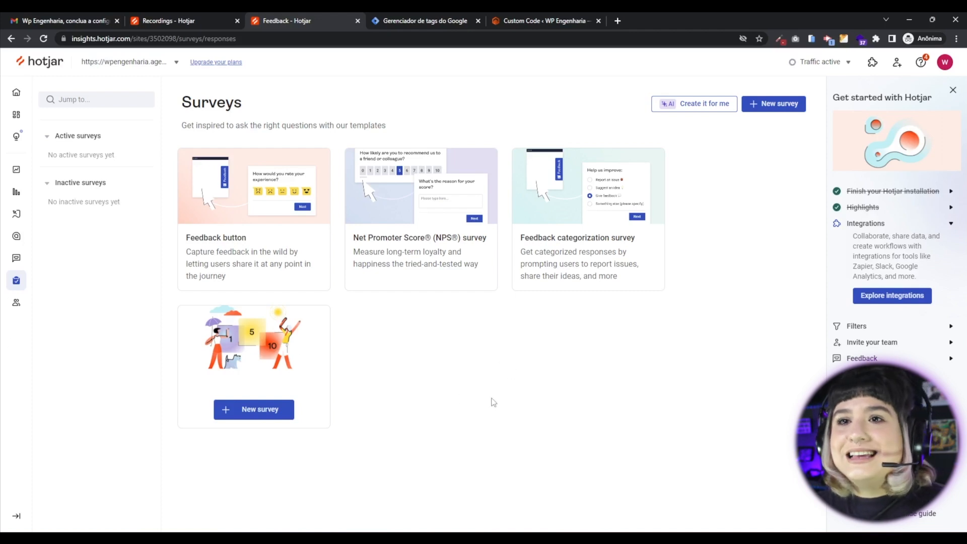
{"action": "left_click", "coordinate": [16, 236]}
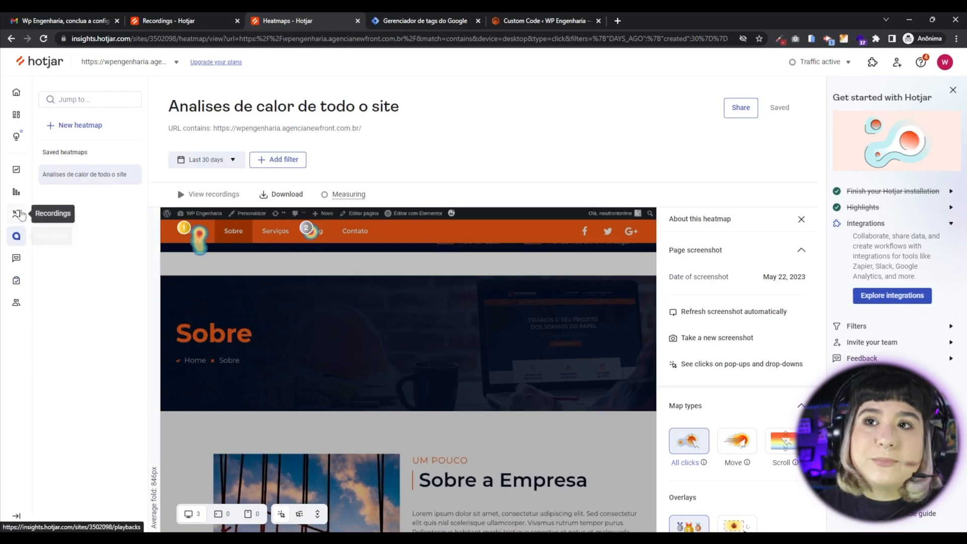
{"action": "left_click", "coordinate": [18, 214]}
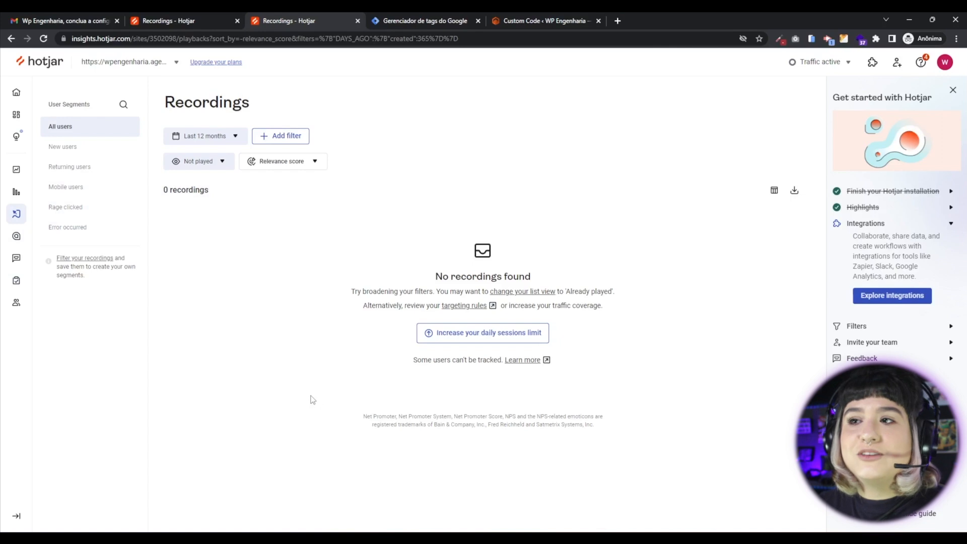